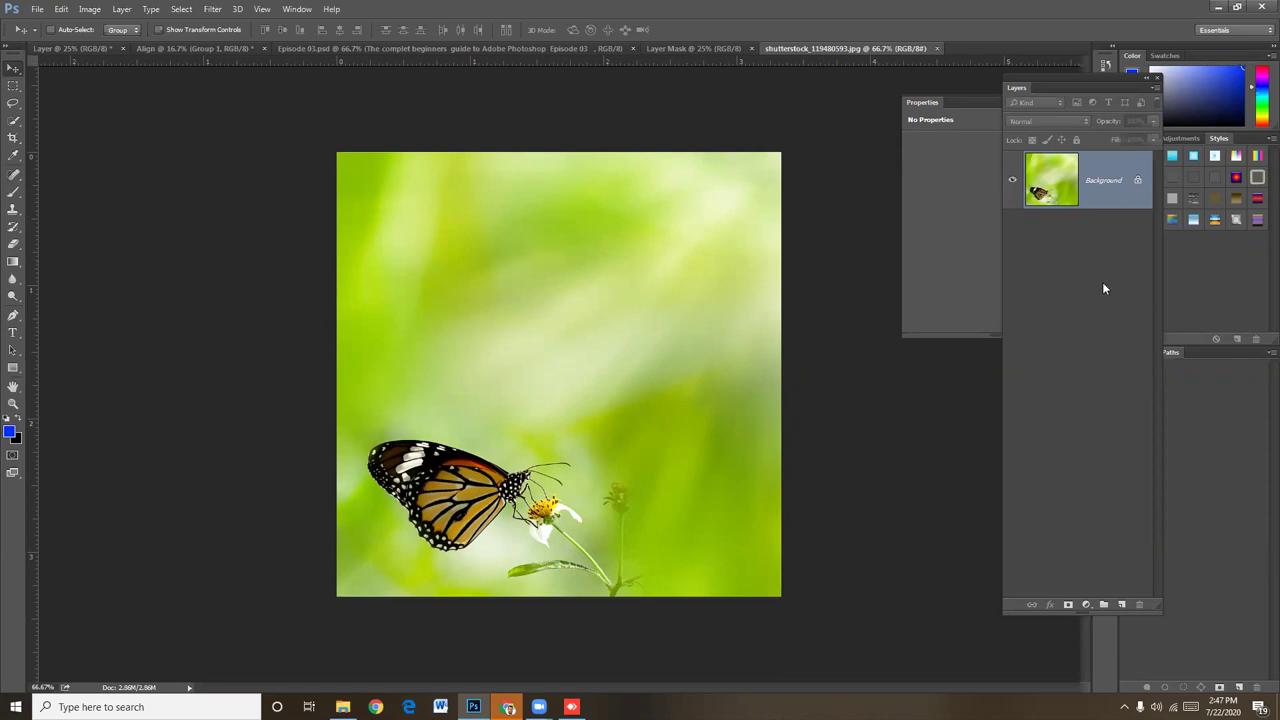
- Convert the butterfly photo's locked Background into an editable Layer 0
double_click(1114, 181)
click(755, 226)
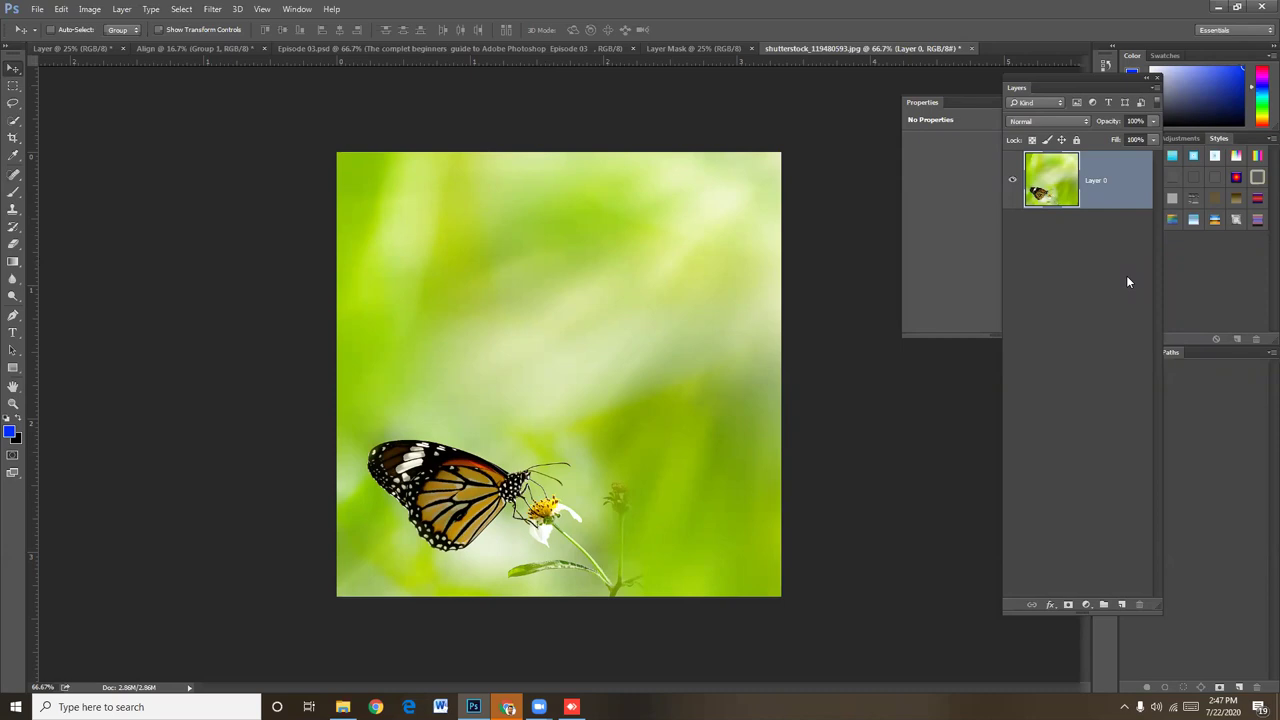
click(13, 244)
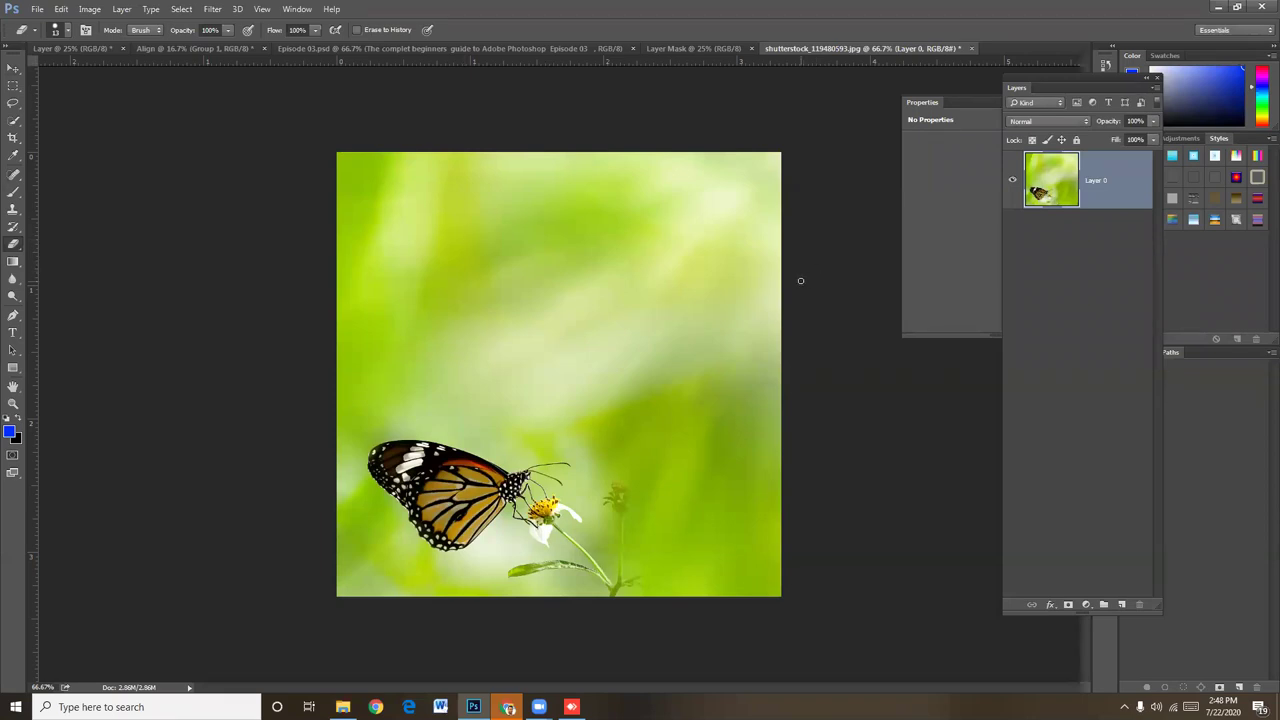
- Enlarge the eraser brush with ] and [, briefly opening and closing AnyDesk
key(bracketright)
key(bracketright)
key(bracketright)
key(bracketright)
key(bracketright)
key(bracketleft)
key(bracketleft)
key(bracketright)
click(571, 707)
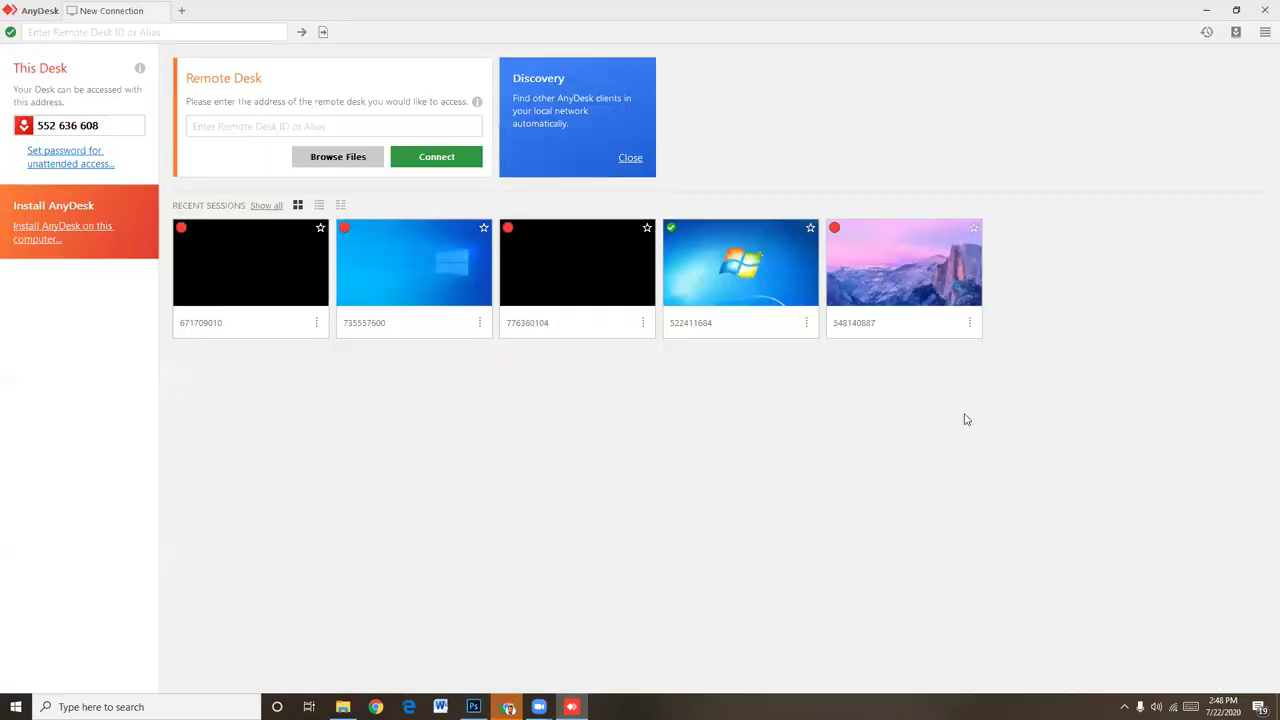
click(1261, 9)
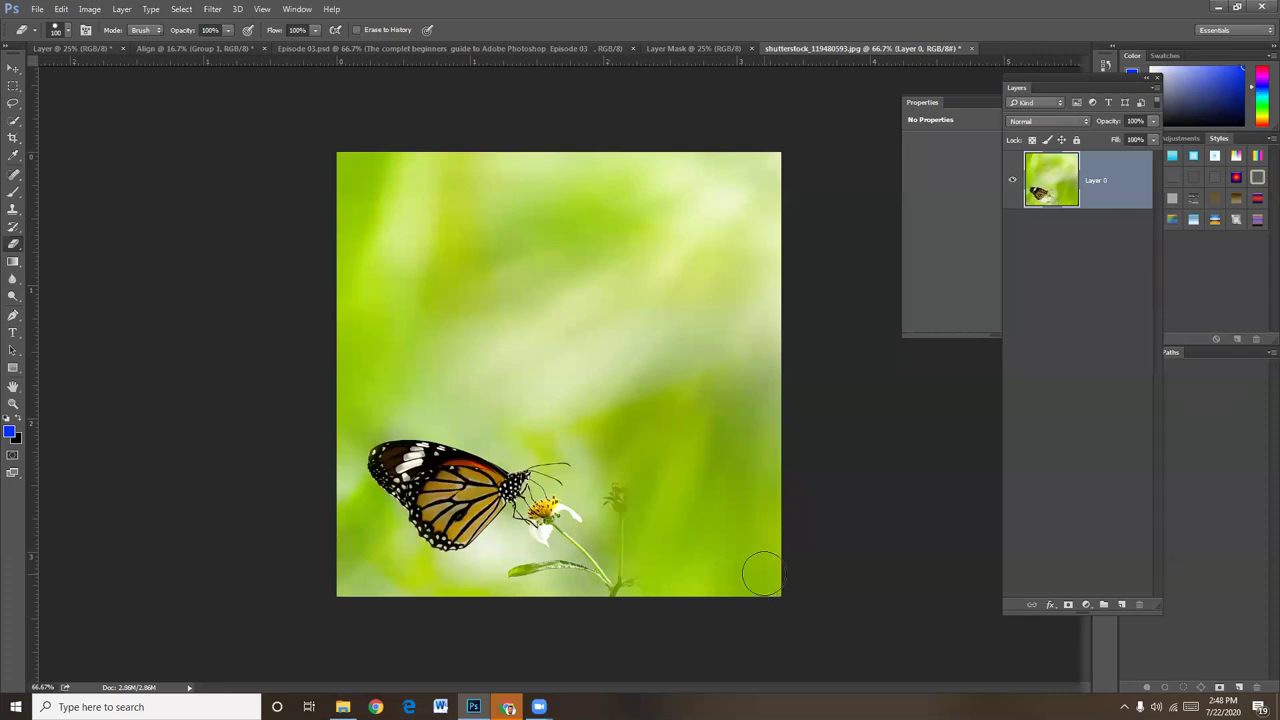
- Erase the green background around the butterfly using a soft round brush tip
click(765, 169)
mouse_move(765, 169)
mouse_down()
mouse_move(627, 225)
mouse_move(557, 206)
mouse_move(523, 229)
mouse_move(711, 334)
mouse_move(770, 218)
mouse_move(762, 470)
mouse_move(617, 320)
mouse_move(560, 232)
mouse_move(614, 114)
mouse_move(700, 157)
mouse_move(384, 163)
mouse_move(349, 206)
mouse_move(343, 257)
mouse_move(466, 266)
mouse_move(563, 336)
mouse_move(760, 560)
mouse_move(721, 508)
mouse_move(560, 386)
mouse_move(406, 337)
mouse_move(349, 286)
mouse_move(475, 327)
mouse_move(743, 457)
mouse_up()
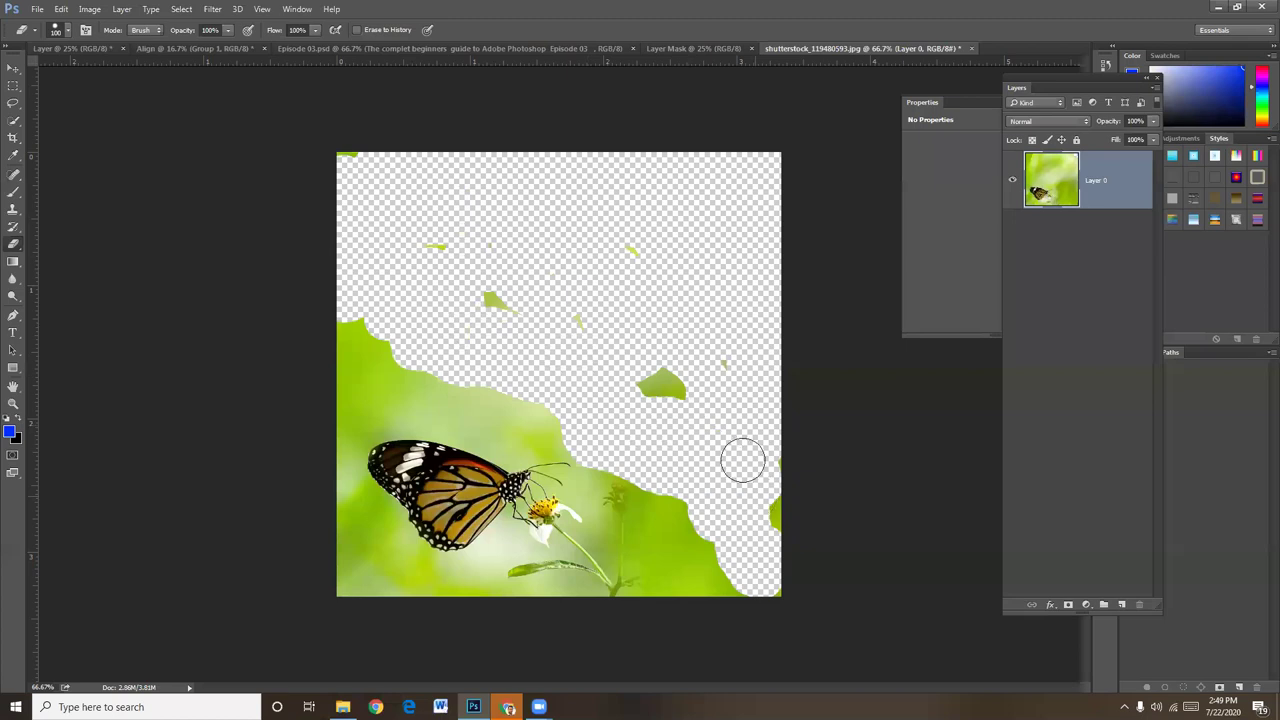
click(64, 32)
click(113, 163)
mouse_move(350, 380)
mouse_down()
mouse_move(417, 377)
mouse_move(386, 369)
mouse_move(345, 450)
mouse_move(470, 588)
mouse_move(510, 584)
mouse_move(395, 530)
mouse_move(409, 553)
mouse_move(680, 560)
mouse_move(650, 515)
mouse_move(684, 590)
mouse_move(703, 543)
mouse_move(591, 494)
mouse_move(600, 570)
mouse_move(640, 565)
mouse_up()
mouse_move(676, 385)
mouse_down()
mouse_move(766, 523)
mouse_move(717, 317)
mouse_move(583, 331)
mouse_move(641, 397)
mouse_move(443, 194)
mouse_move(423, 220)
mouse_move(369, 206)
mouse_move(333, 289)
mouse_move(346, 337)
mouse_move(337, 591)
mouse_move(451, 606)
mouse_move(650, 530)
mouse_move(620, 550)
mouse_move(729, 594)
mouse_move(791, 514)
mouse_move(762, 580)
mouse_up()
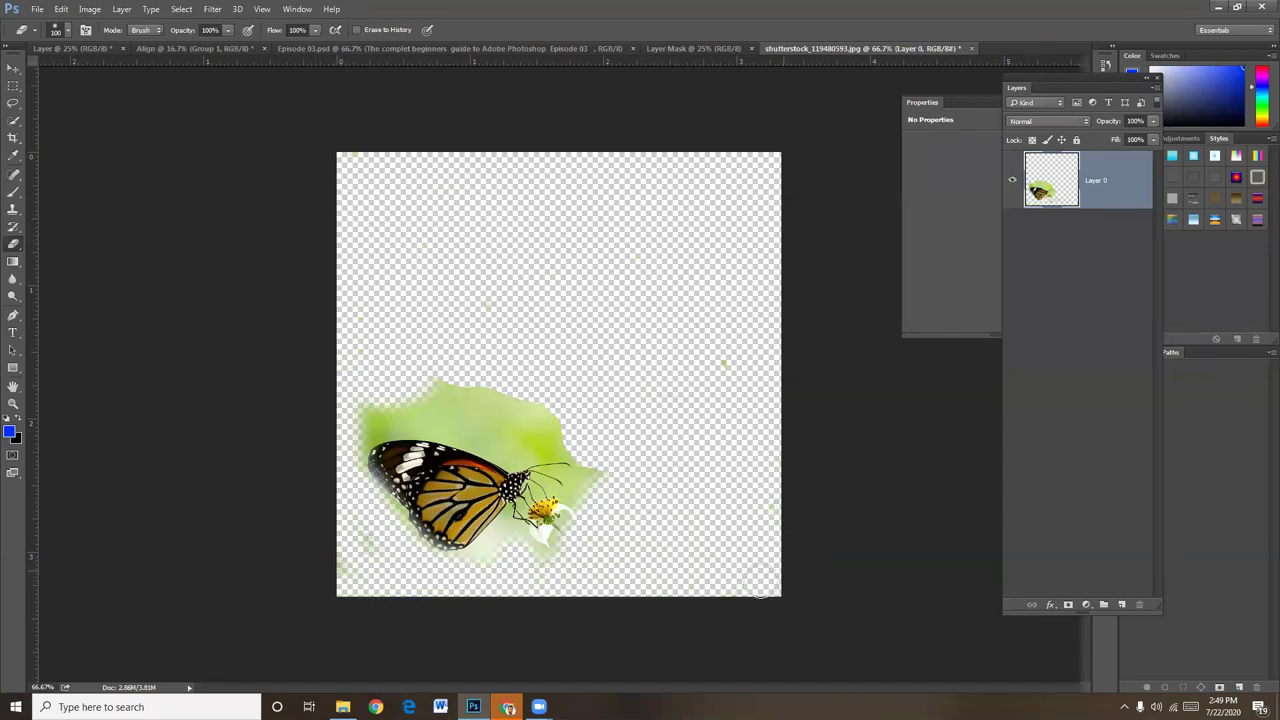
mouse_move(432, 400)
mouse_down()
mouse_move(546, 428)
mouse_move(429, 406)
mouse_move(603, 486)
mouse_move(570, 569)
mouse_up()
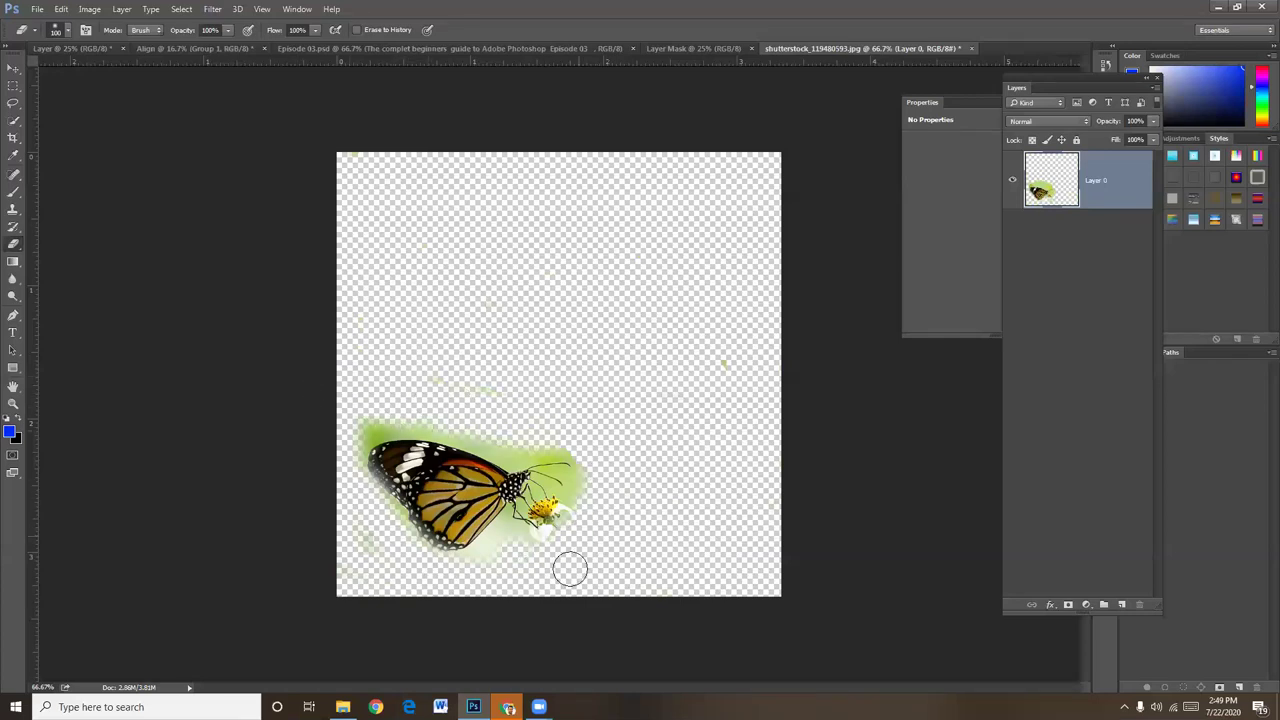
- Add a new layer, attempt a marquee cut, and clear the selection
click(1121, 604)
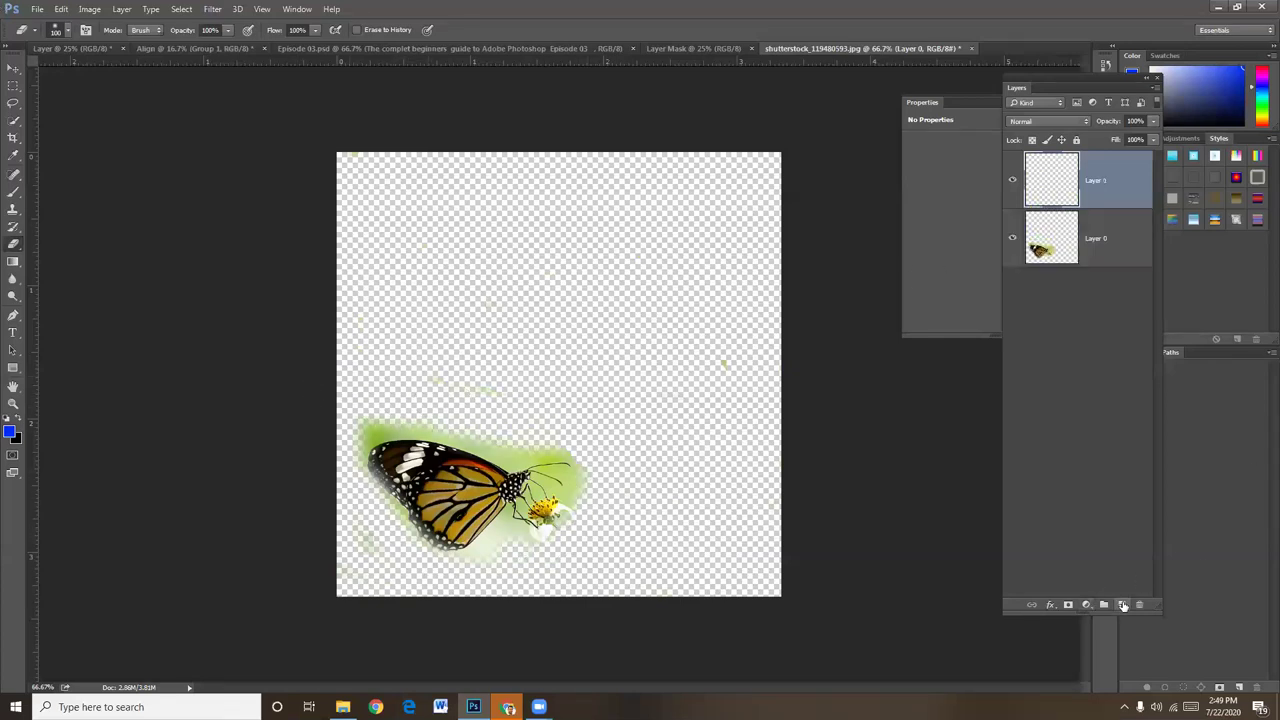
click(13, 85)
drag(420, 177, 510, 279)
key(ctrl+x)
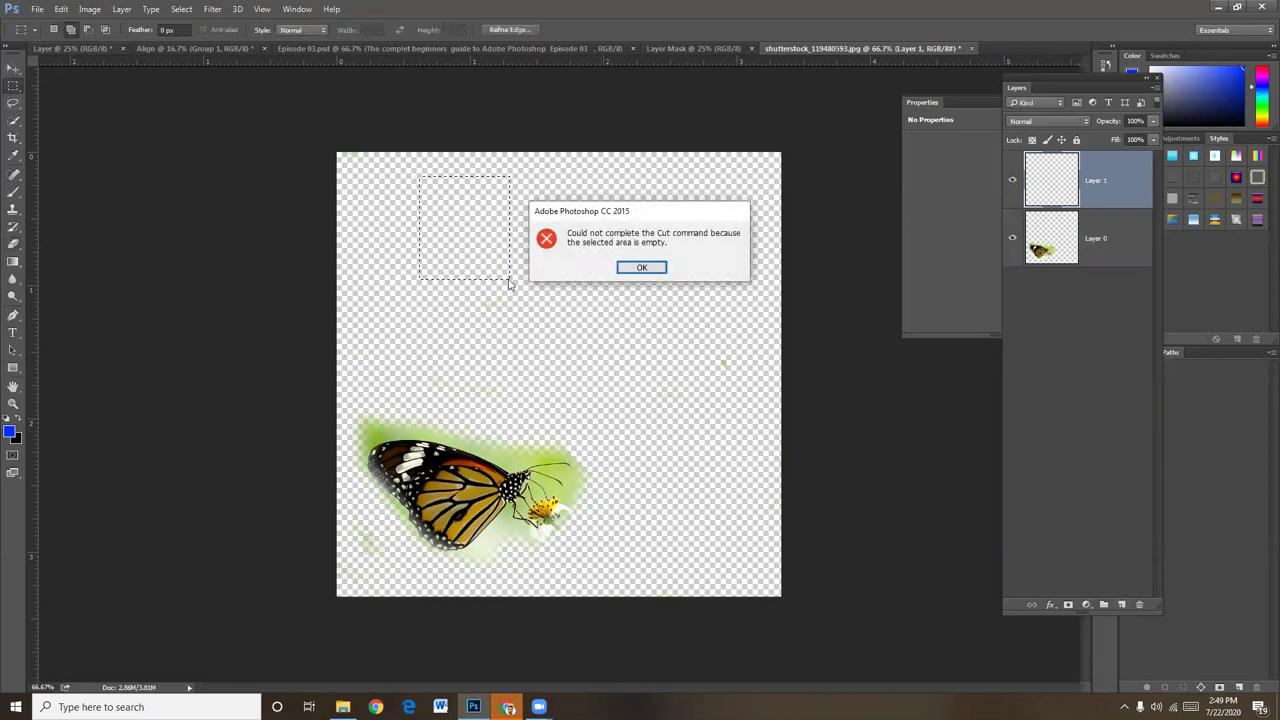
click(652, 268)
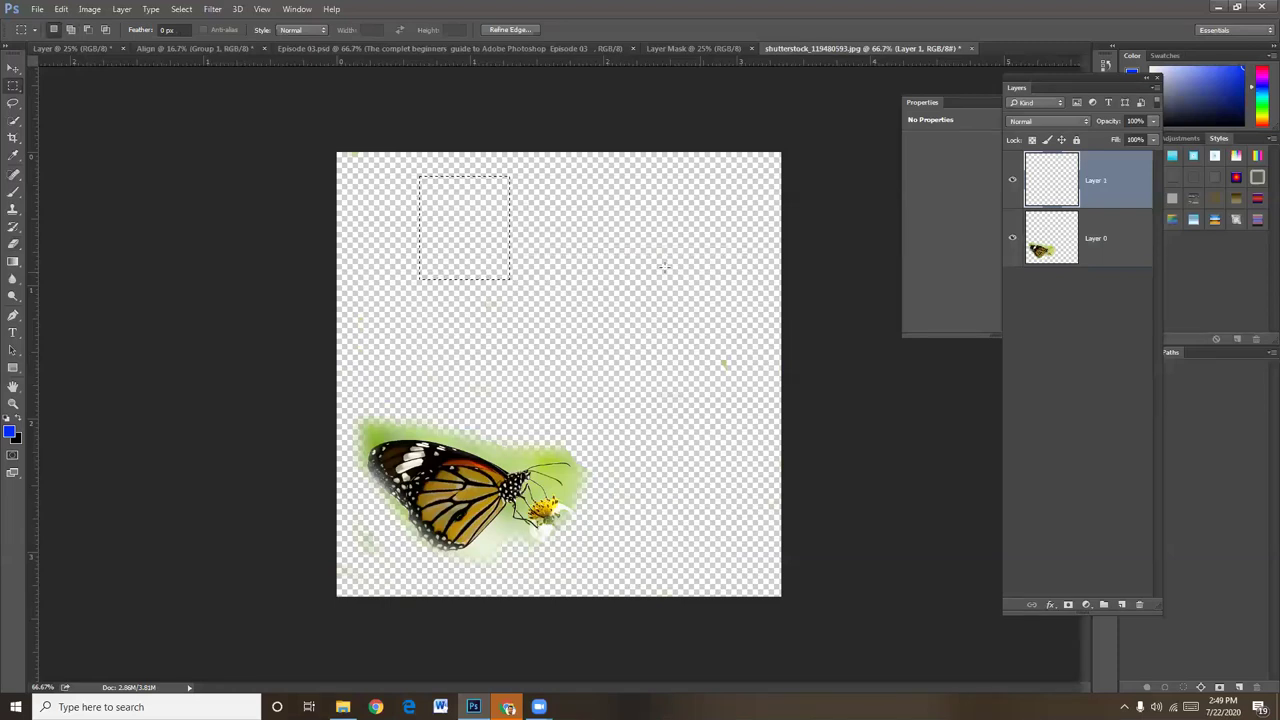
key(ctrl+d)
- Draw the first three blue rectangles at the top of the canvas
click(13, 368)
drag(399, 182, 591, 323)
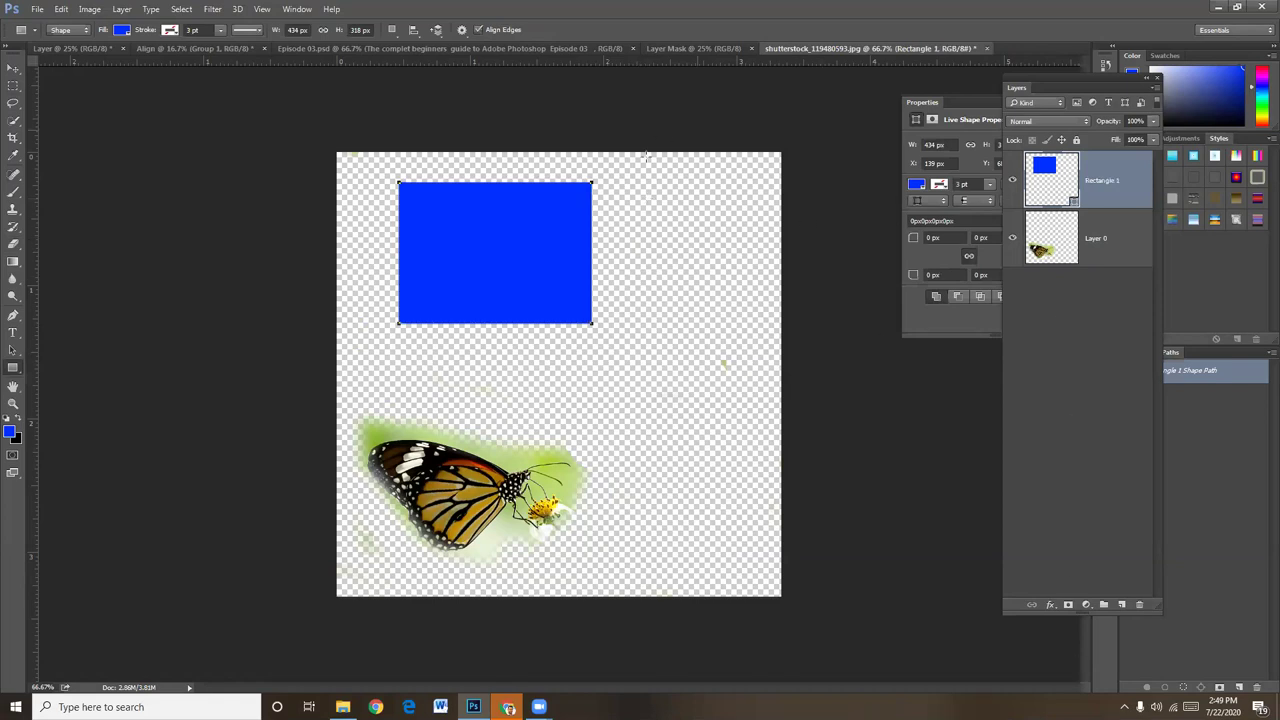
drag(618, 174, 709, 302)
drag(629, 330, 709, 421)
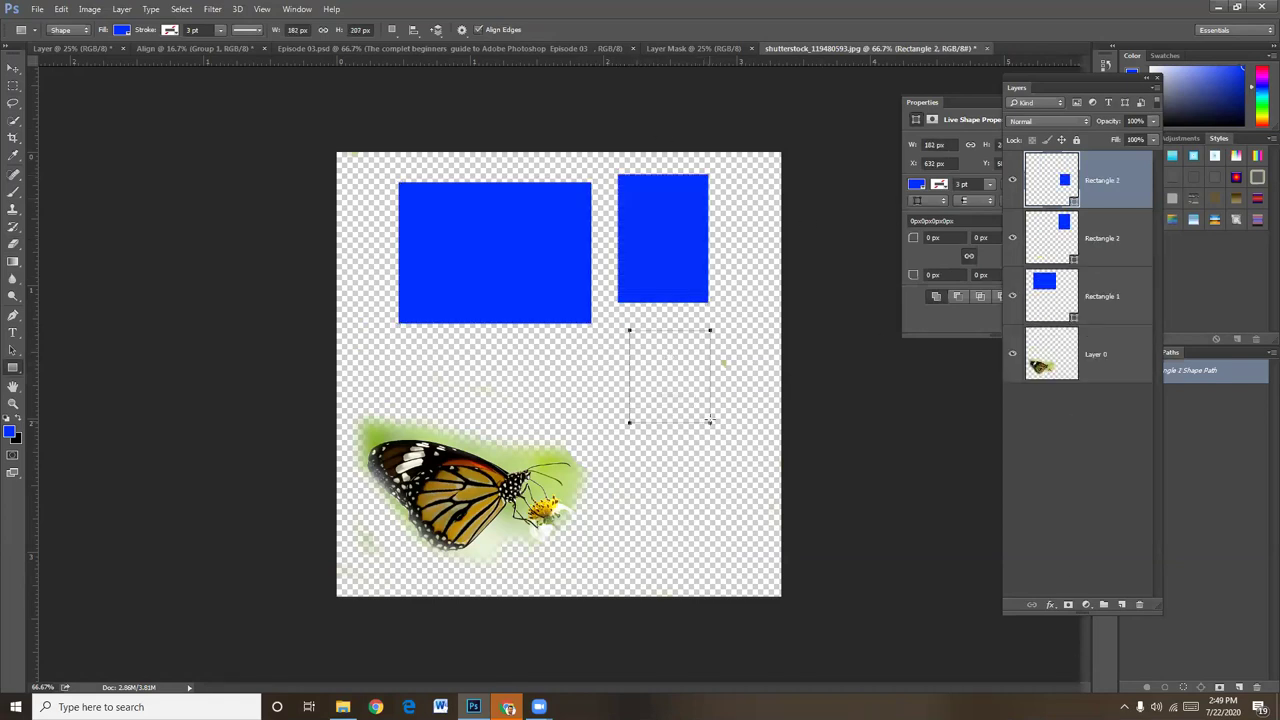
- Select Layer 0 and slightly reposition the butterfly
click(15, 70)
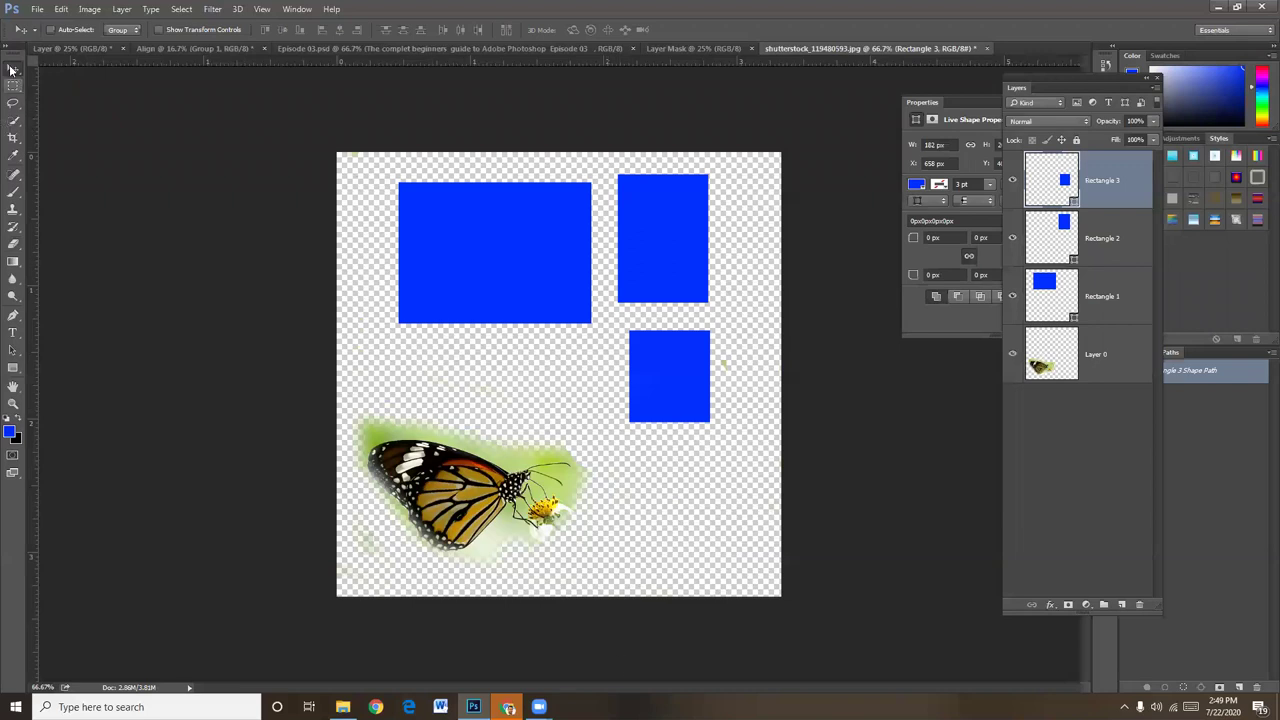
right_click(476, 489)
click(490, 499)
mouse_move(451, 481)
mouse_down()
mouse_move(496, 456)
mouse_move(476, 463)
mouse_move(466, 492)
mouse_up()
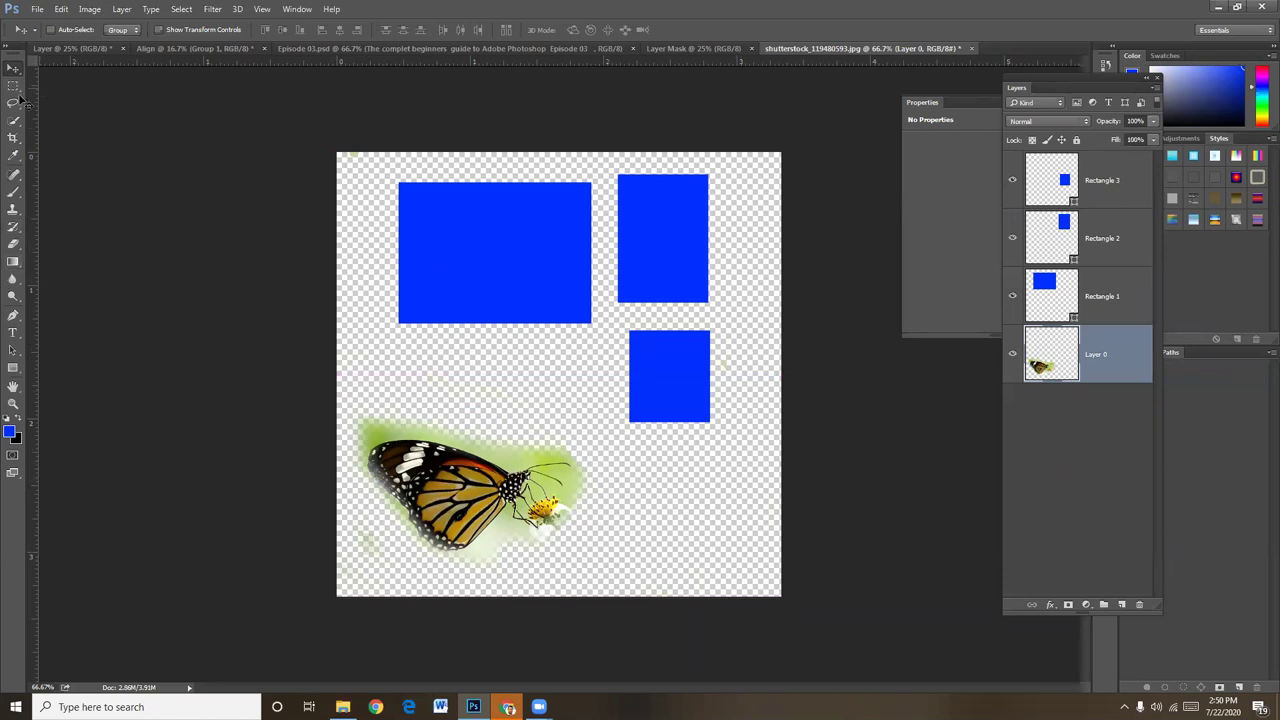
- Draw the remaining blue rectangles, including a wide mid-canvas one and a tall bar
click(13, 367)
drag(510, 355, 708, 417)
drag(466, 236, 544, 320)
drag(620, 215, 758, 403)
drag(676, 386, 740, 456)
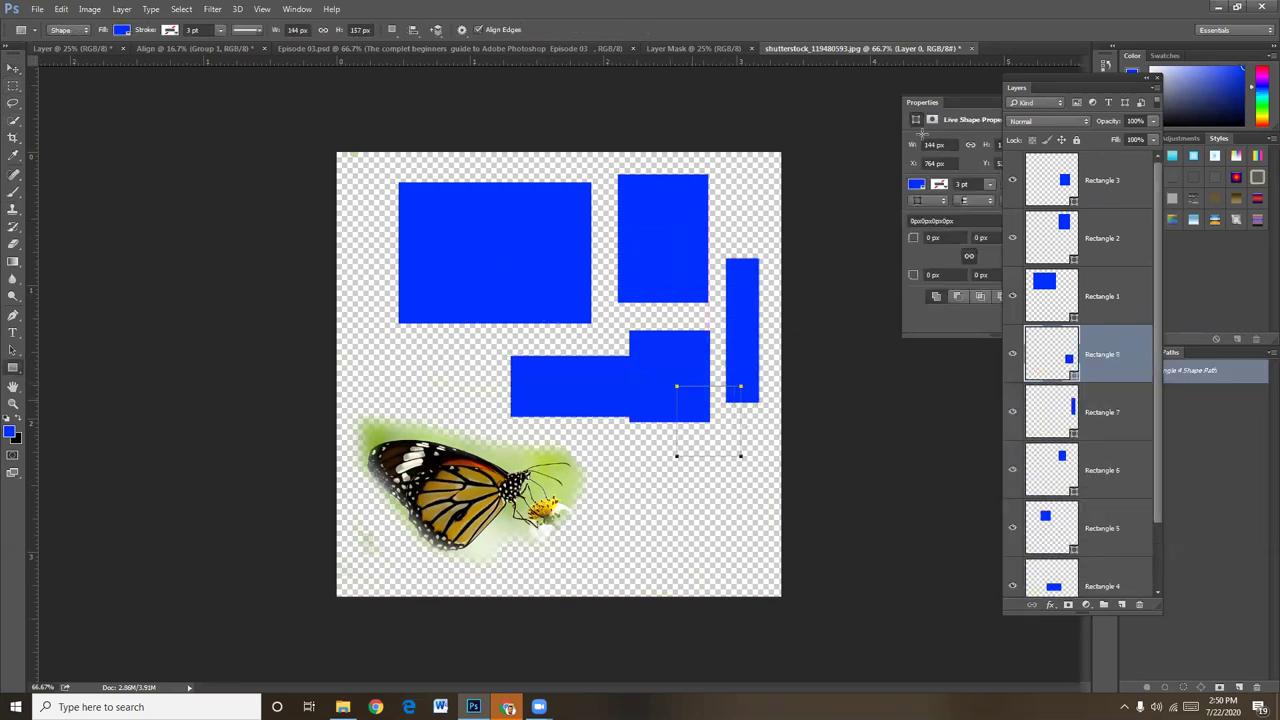
drag(1044, 86, 911, 95)
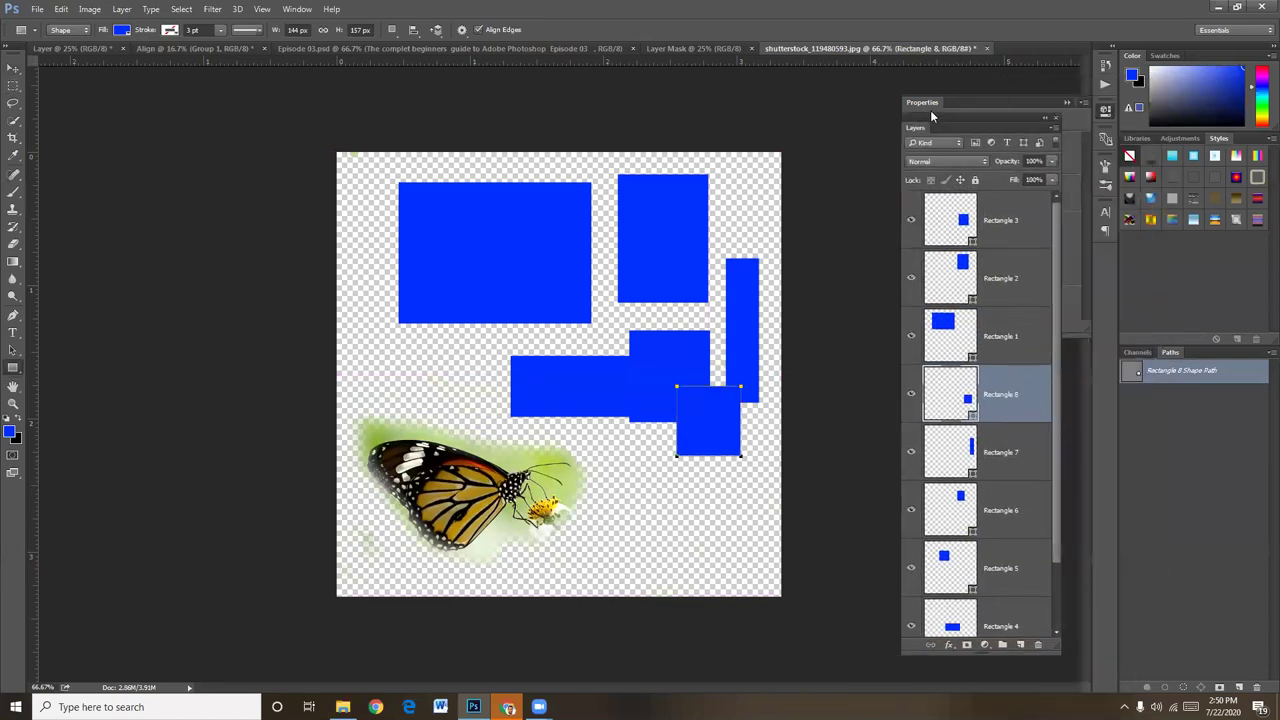
- Show the History panel and enlarge it to list more editing steps
click(1102, 64)
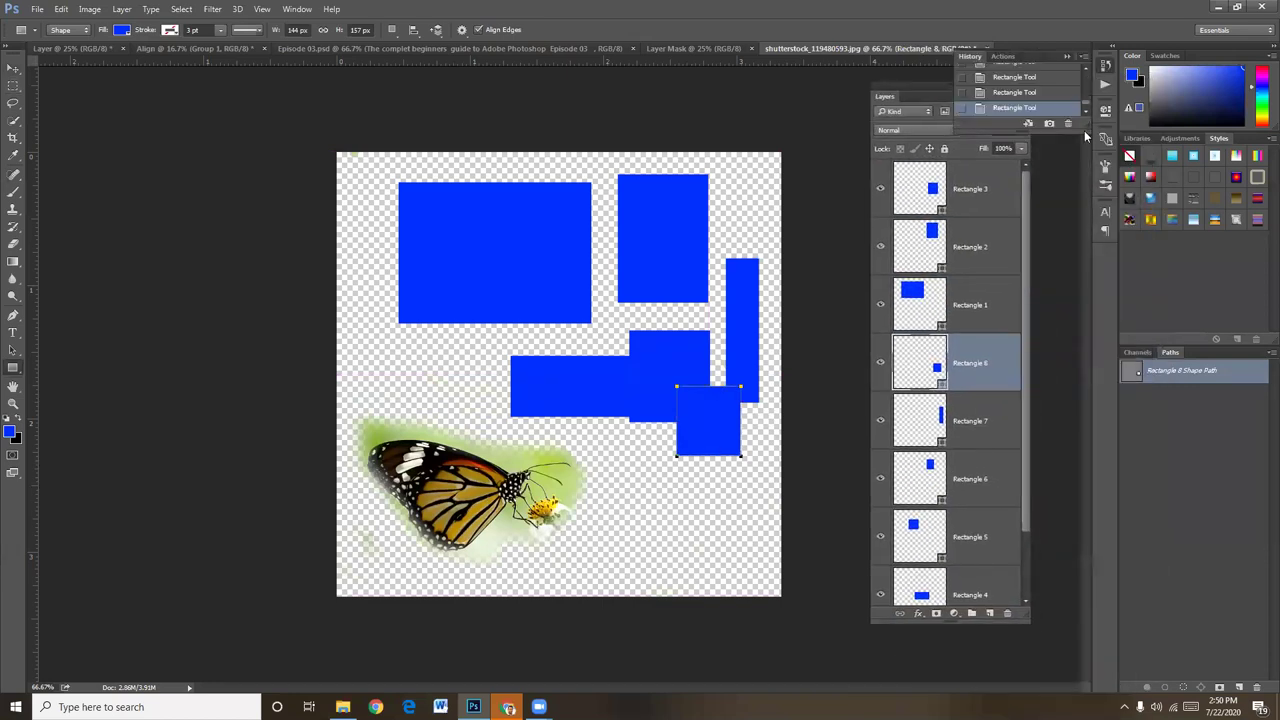
drag(1065, 200, 1092, 537)
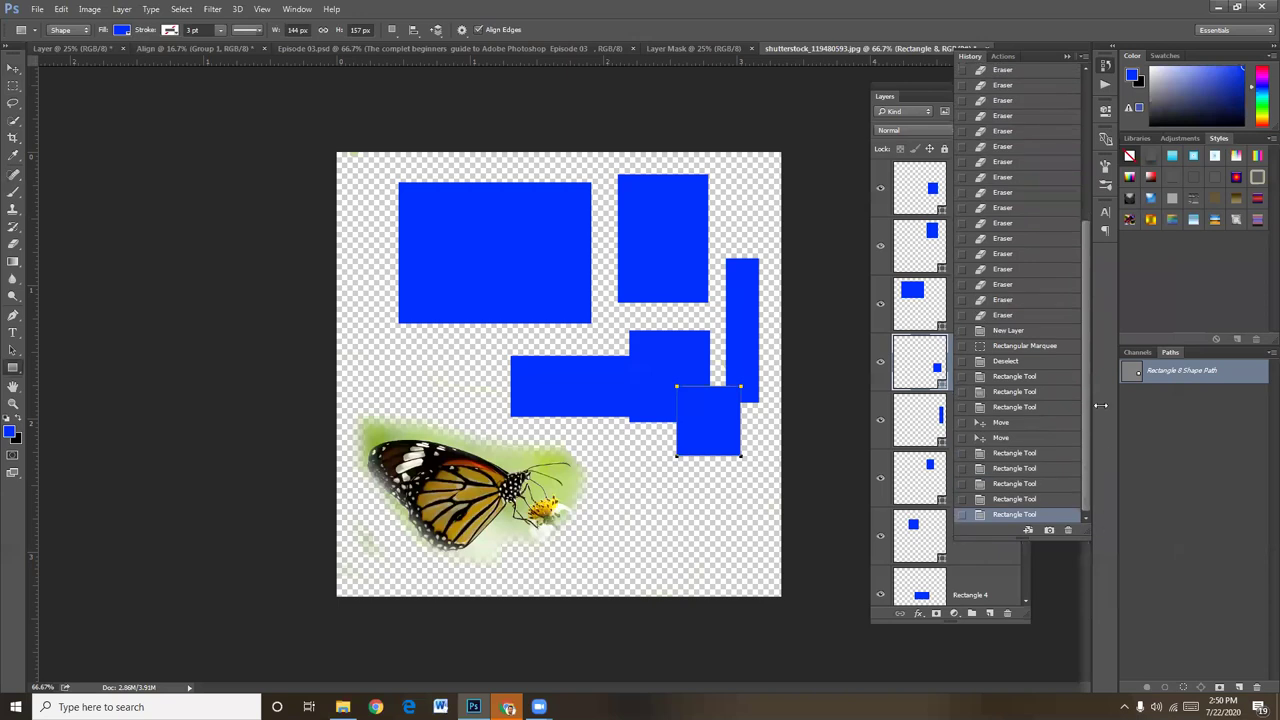
mouse_move(1088, 371)
mouse_down()
mouse_move(1073, 183)
mouse_move(1080, 407)
mouse_up()
scroll(1040, 292, up, 3)
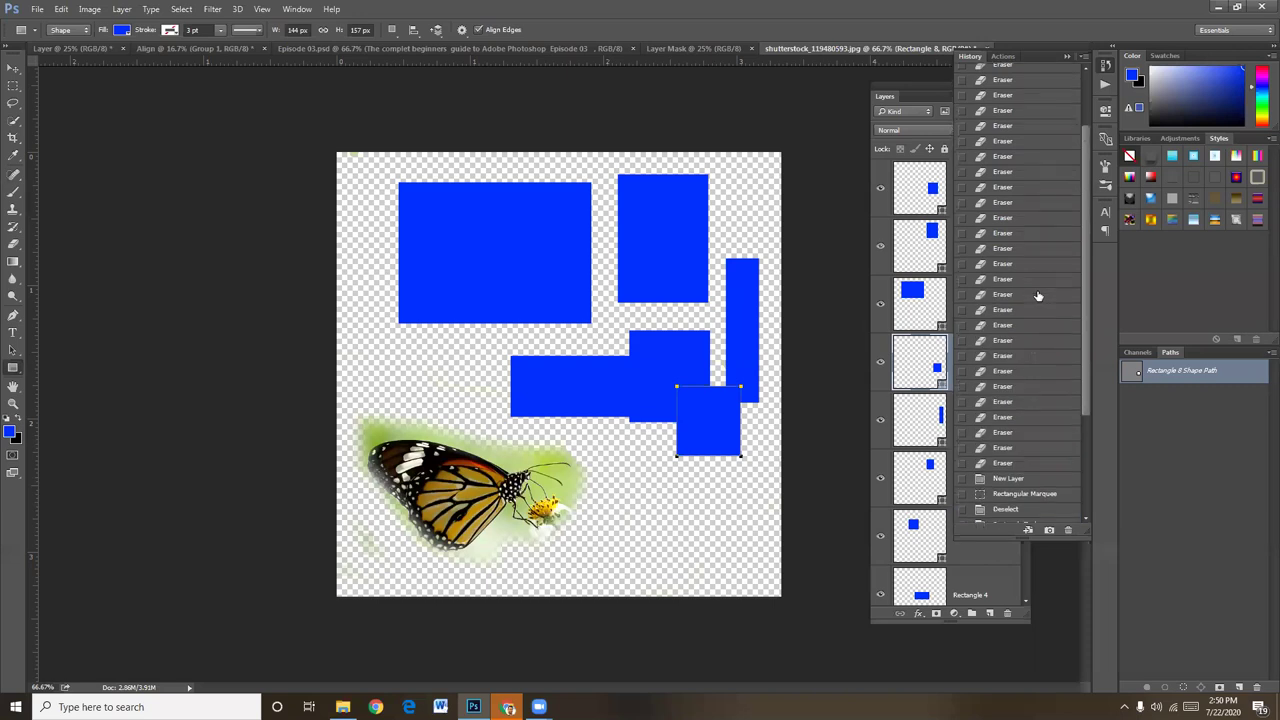
scroll(1042, 200, up, 3)
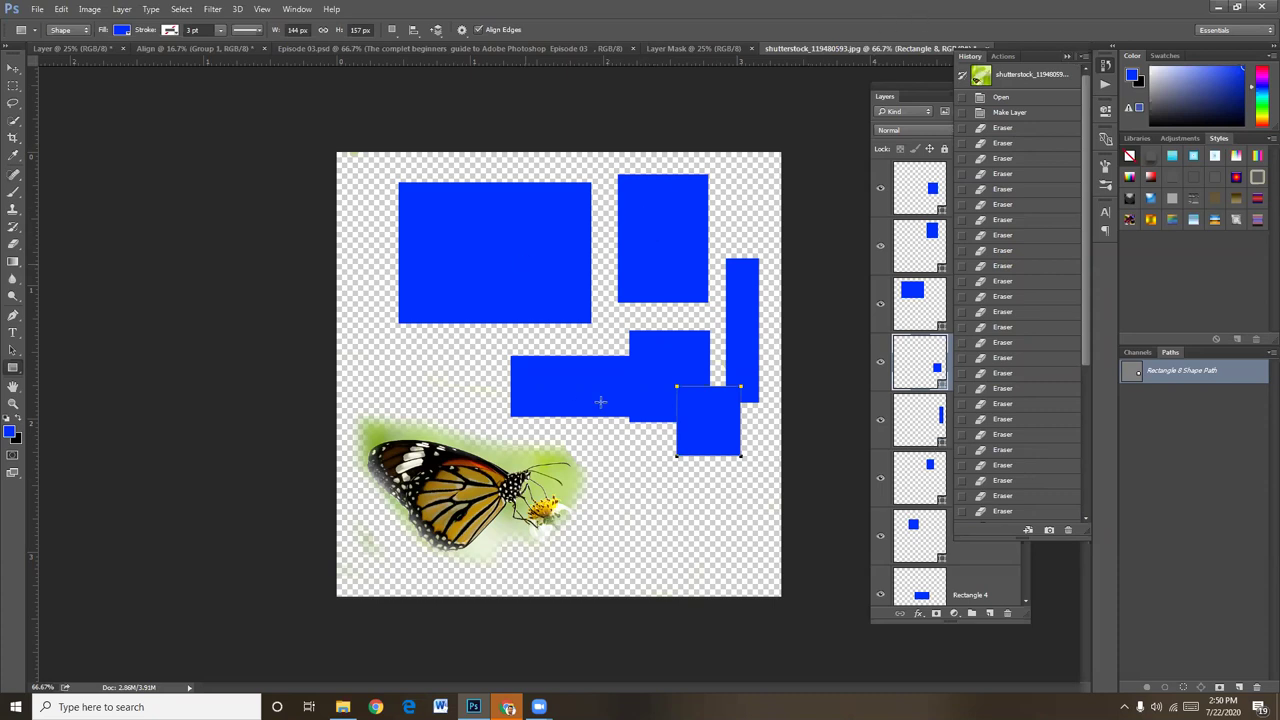
scroll(1005, 460, down, 3)
scroll(1000, 430, up, 3)
- Step through the history from the original photo to the rectangle states
click(1025, 76)
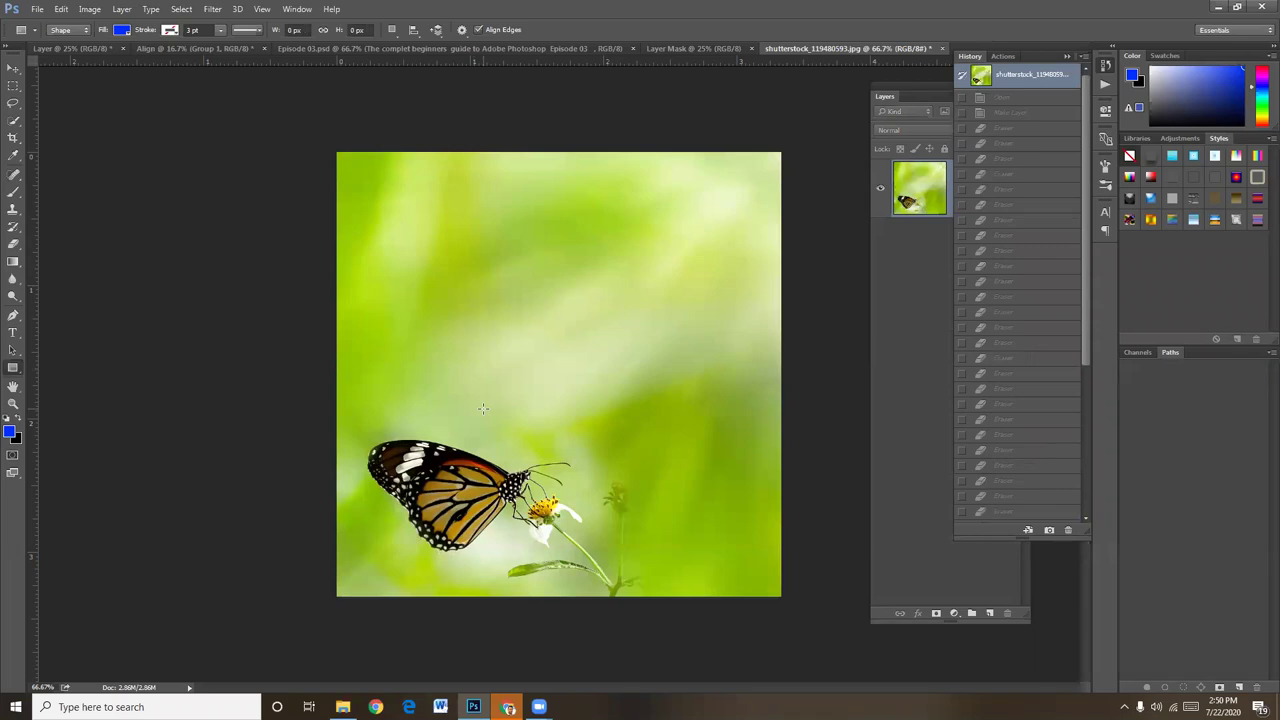
click(1014, 146)
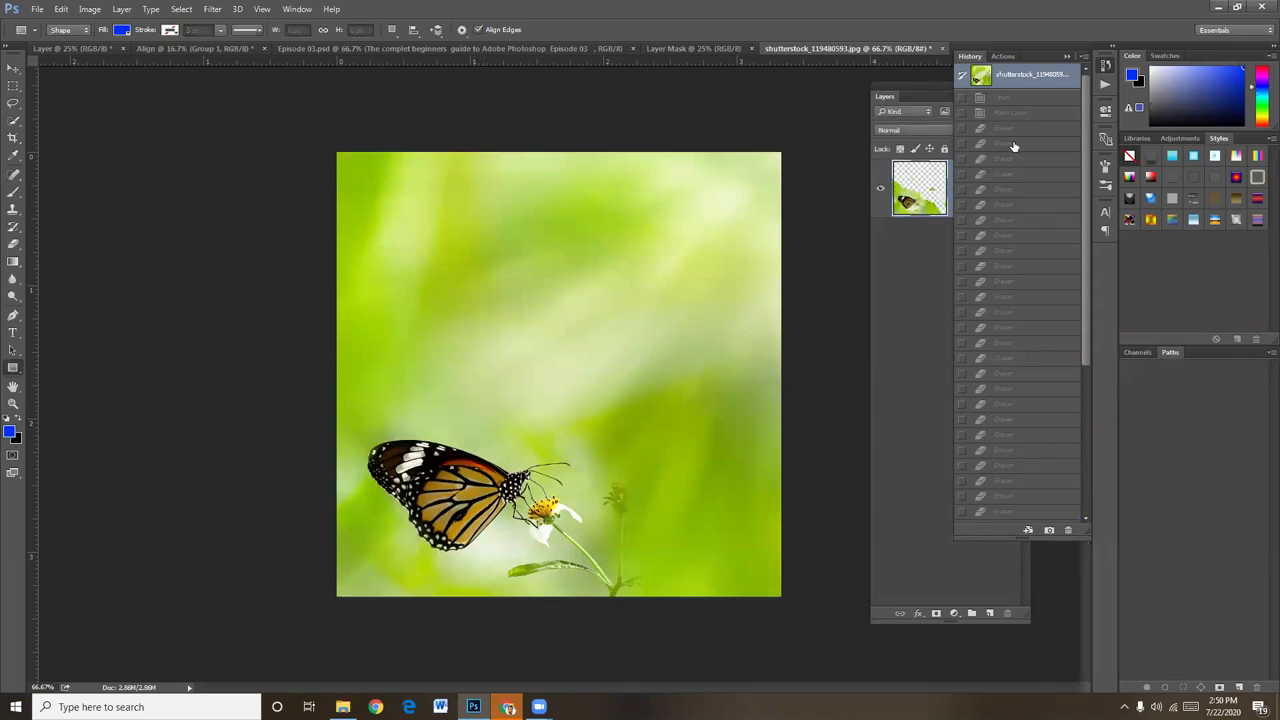
click(1004, 192)
click(1010, 250)
click(1024, 327)
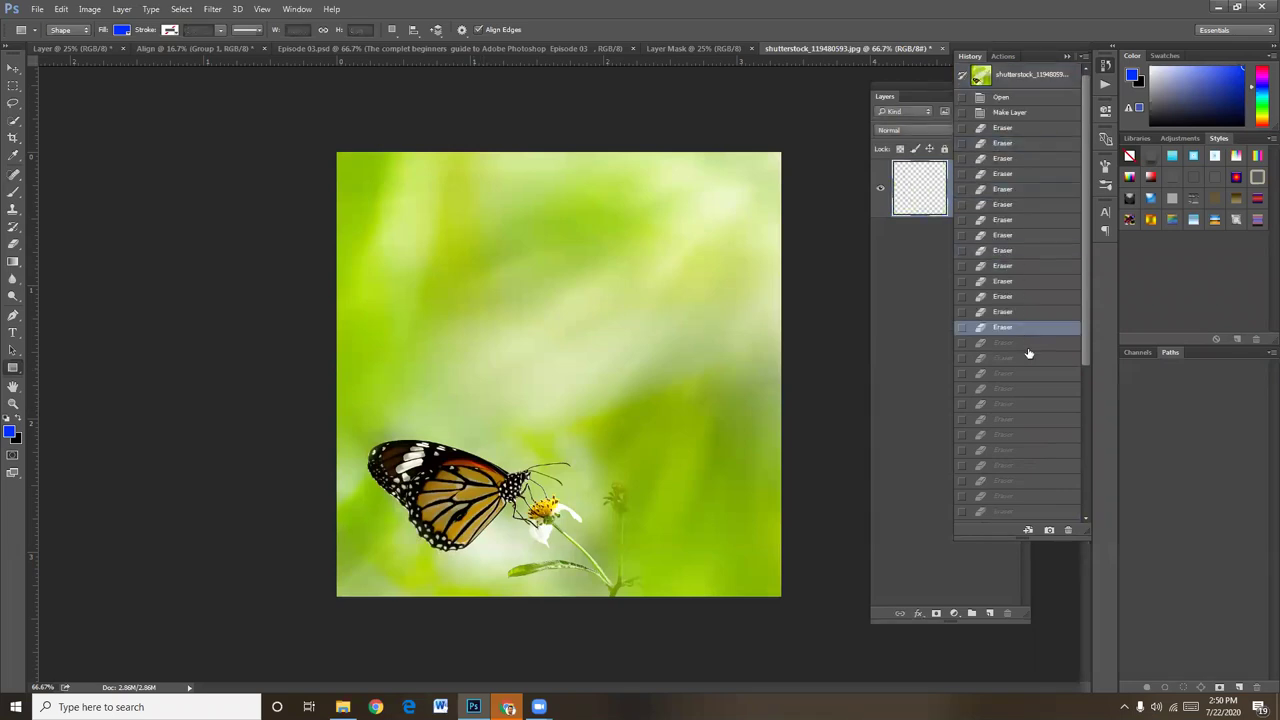
click(1042, 388)
scroll(1044, 451, down, 1)
scroll(1045, 450, down, 3)
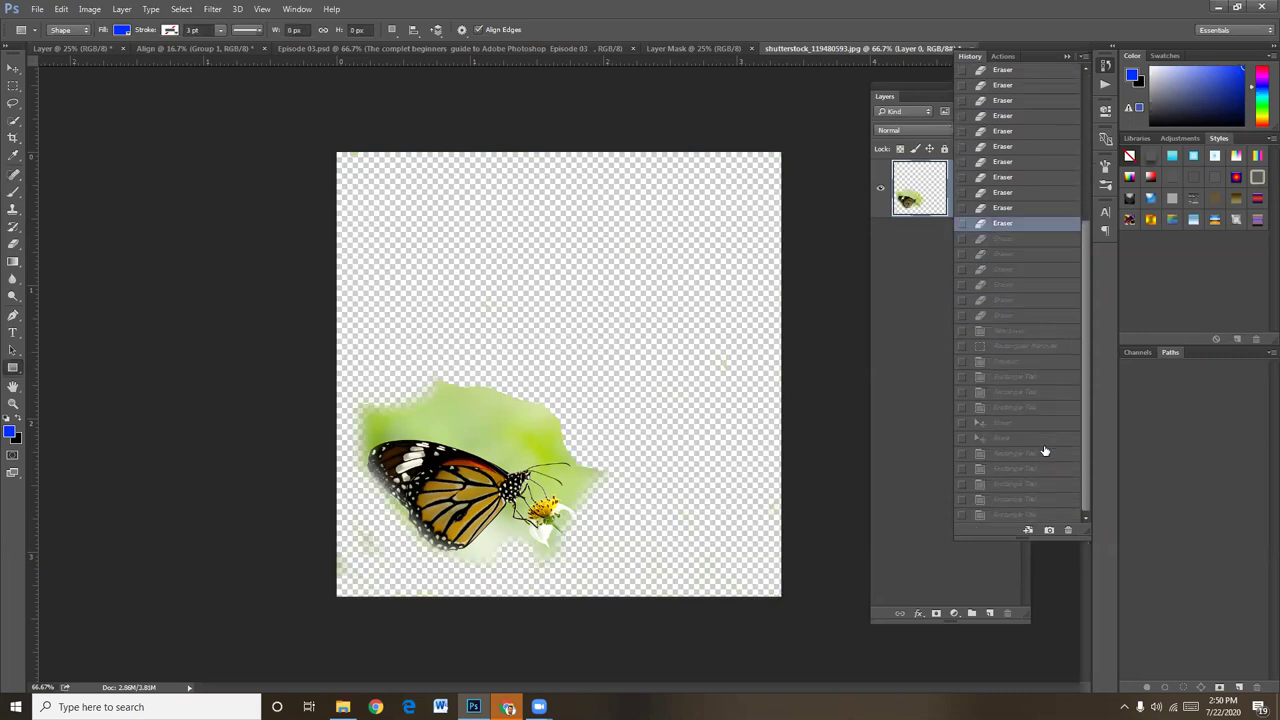
click(1038, 438)
click(1036, 483)
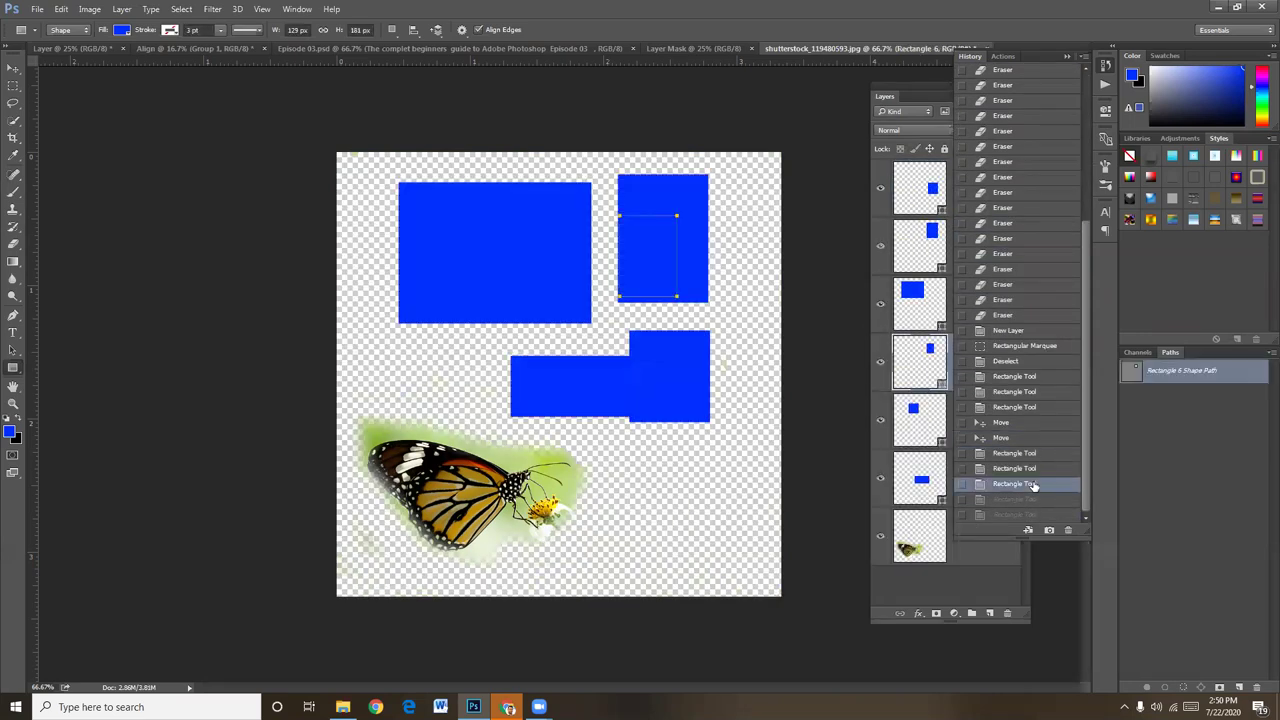
click(1032, 499)
- Revert the document to the original unedited butterfly photo with green background
drag(1028, 498, 1015, 238)
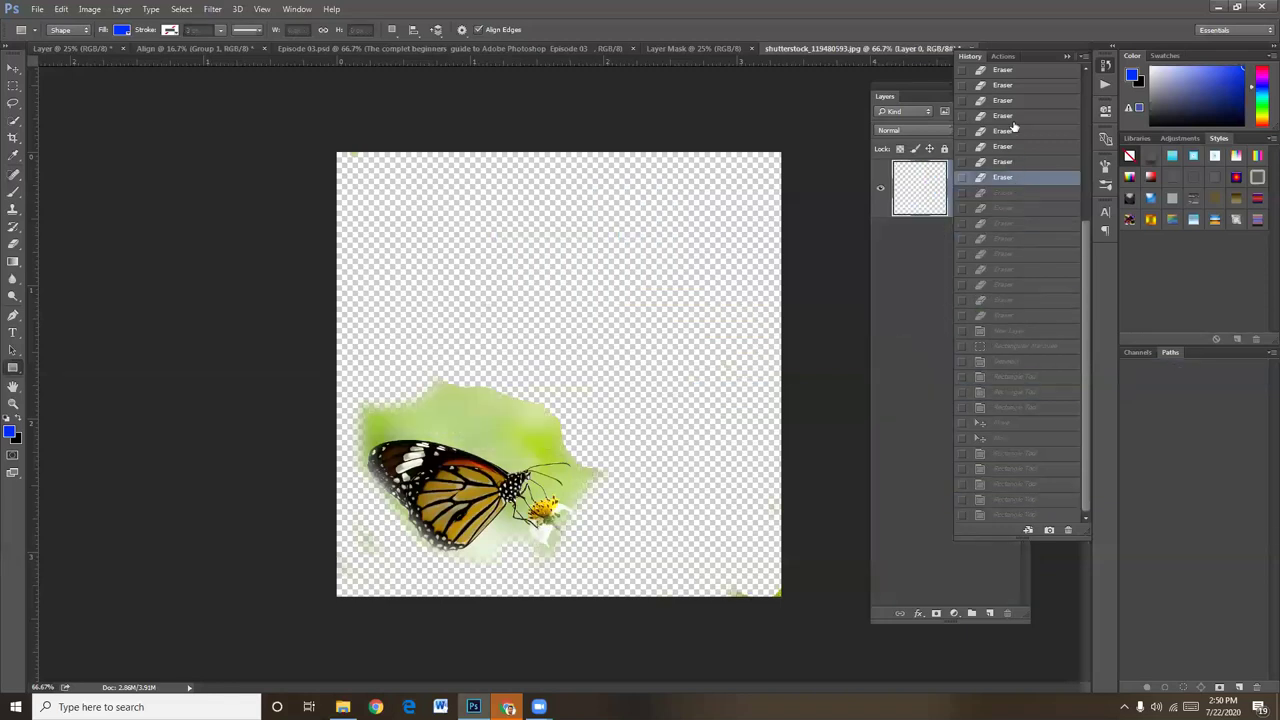
drag(1015, 187, 1015, 100)
drag(1088, 251, 1088, 96)
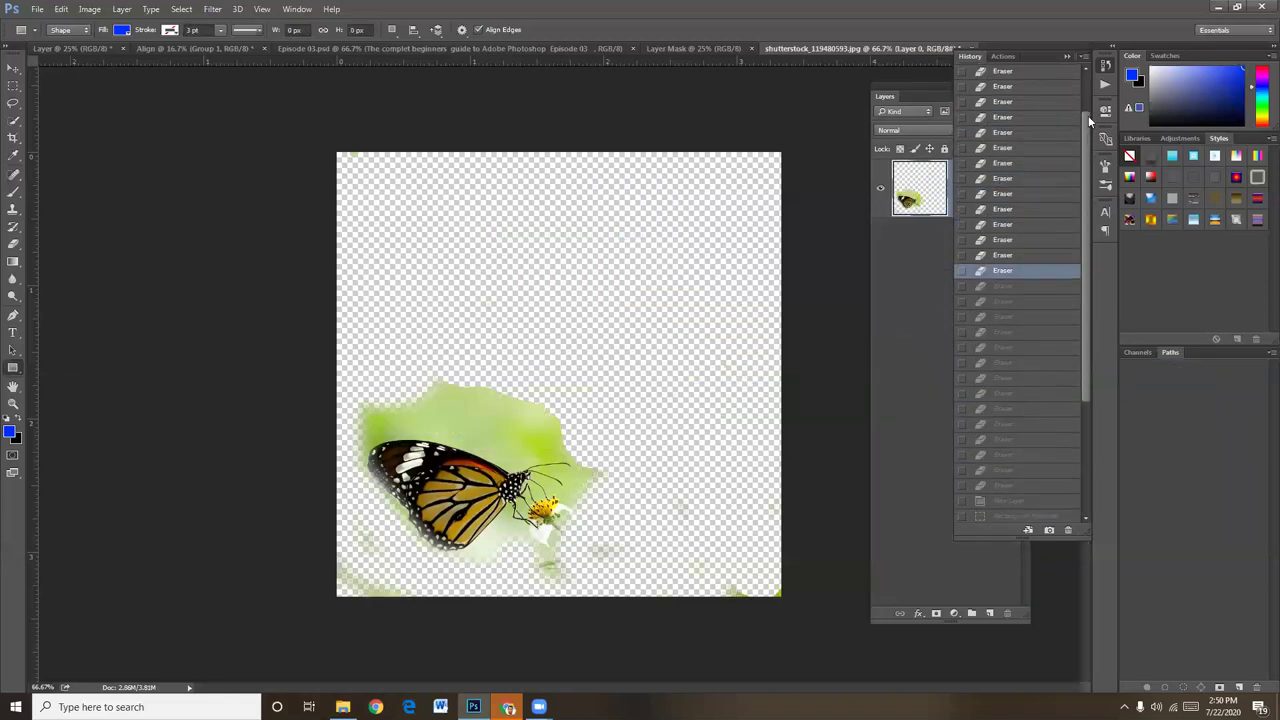
click(1024, 73)
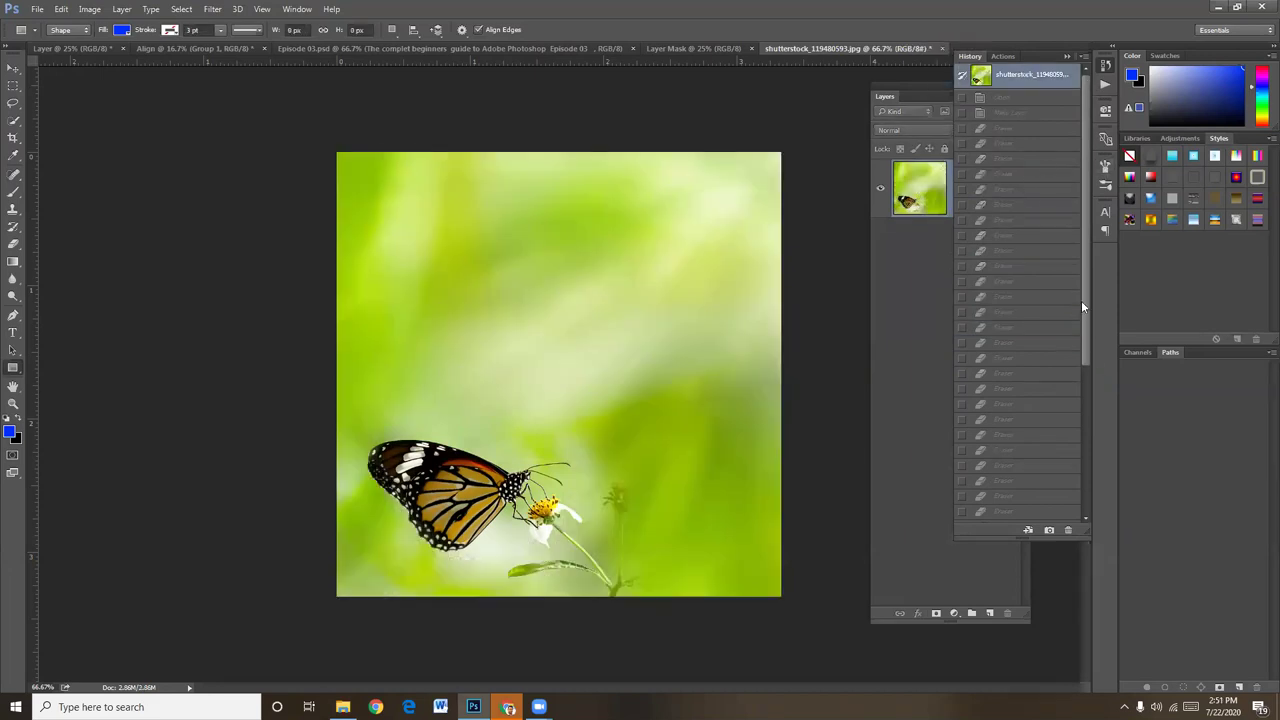
drag(1087, 393, 1087, 497)
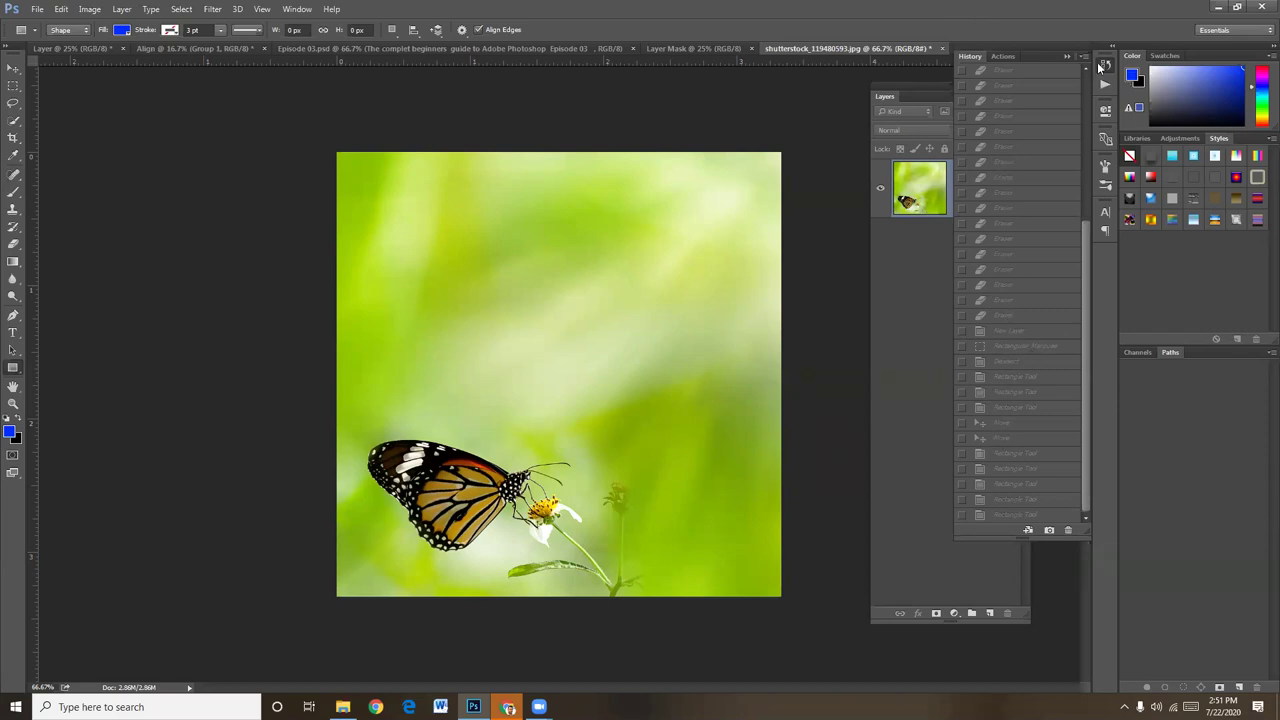
- Close the History panel, reposition the Layers panel, and make the Move tool active
click(1068, 57)
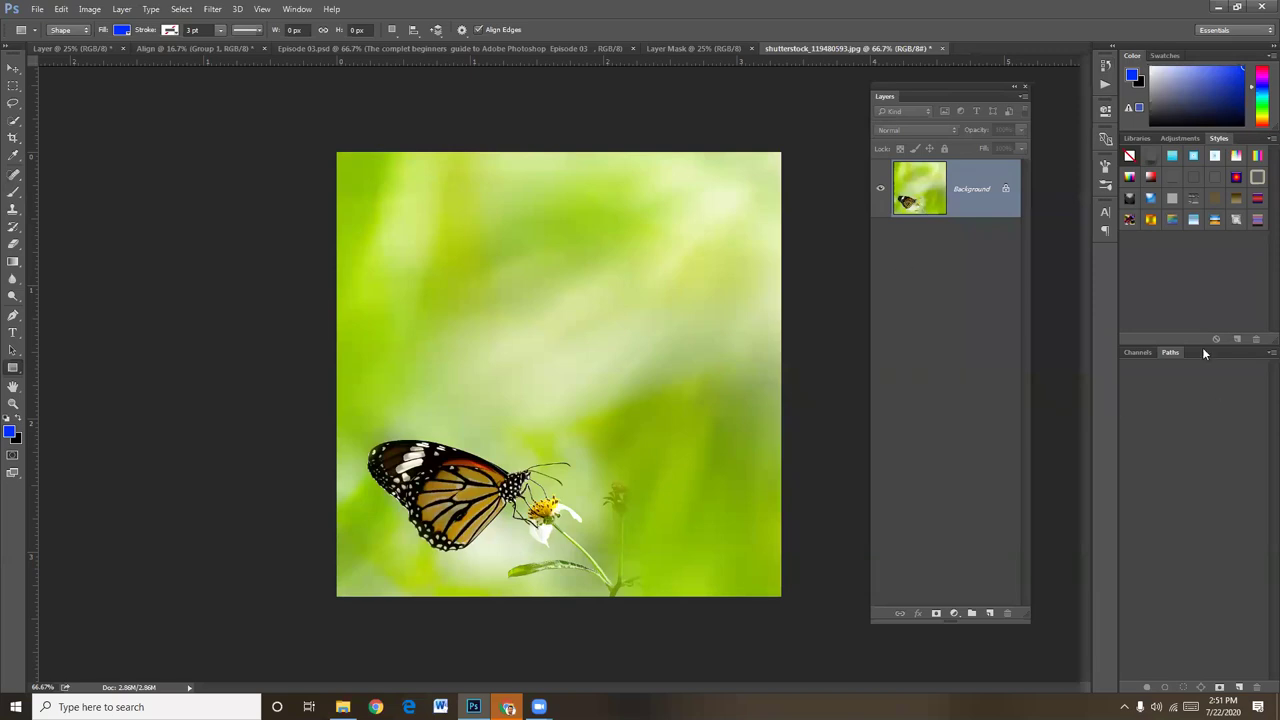
drag(936, 83, 946, 80)
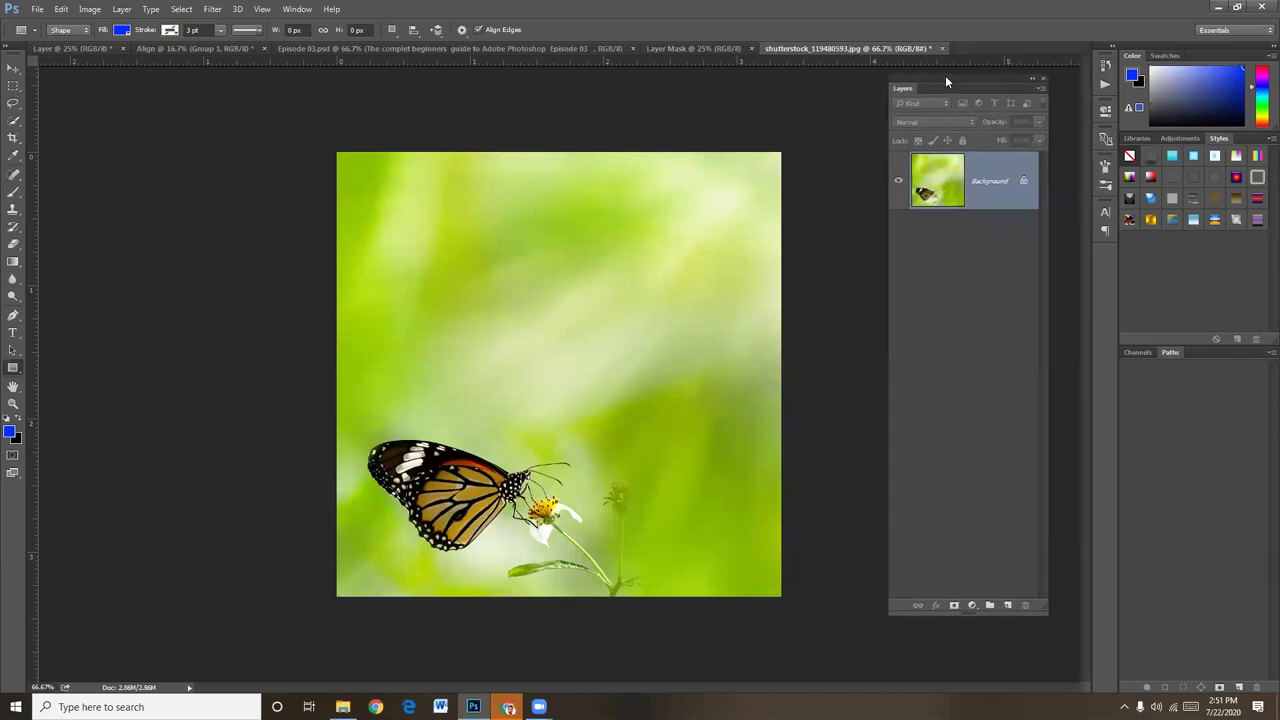
click(13, 67)
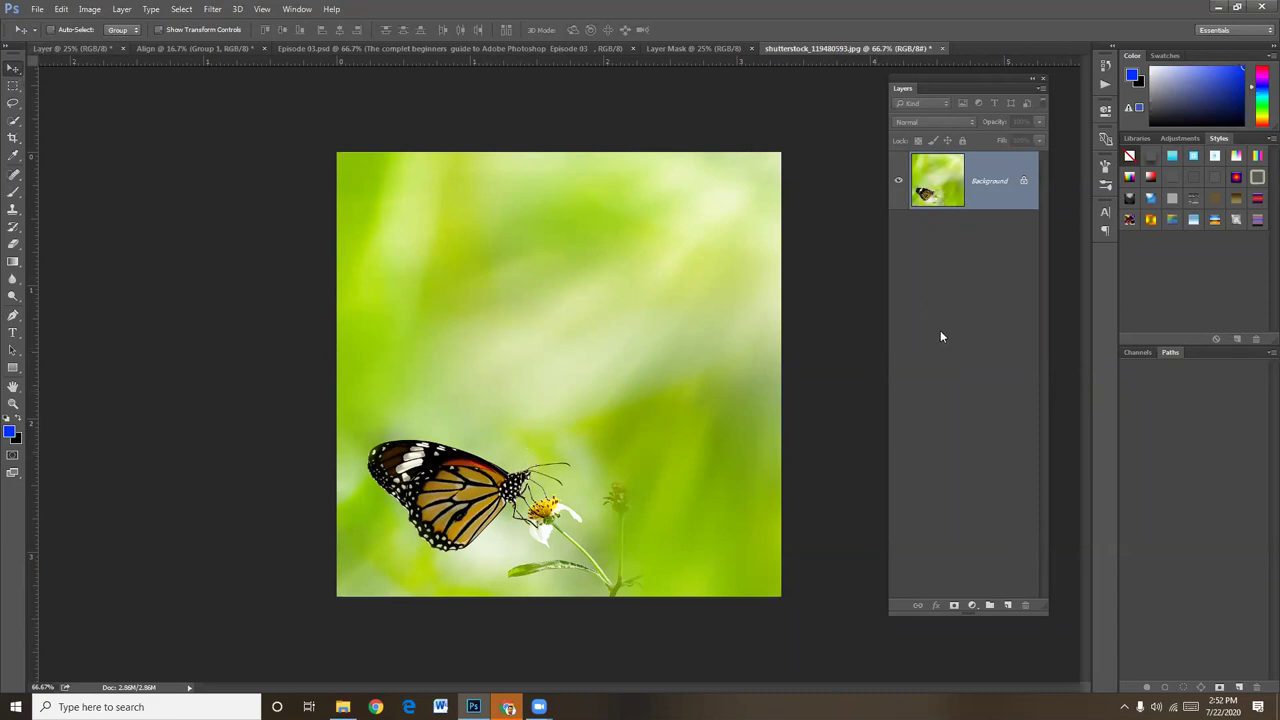
- Drag shutterstock_129064685 from File Explorer onto the butterfly canvas as a new layer
click(343, 707)
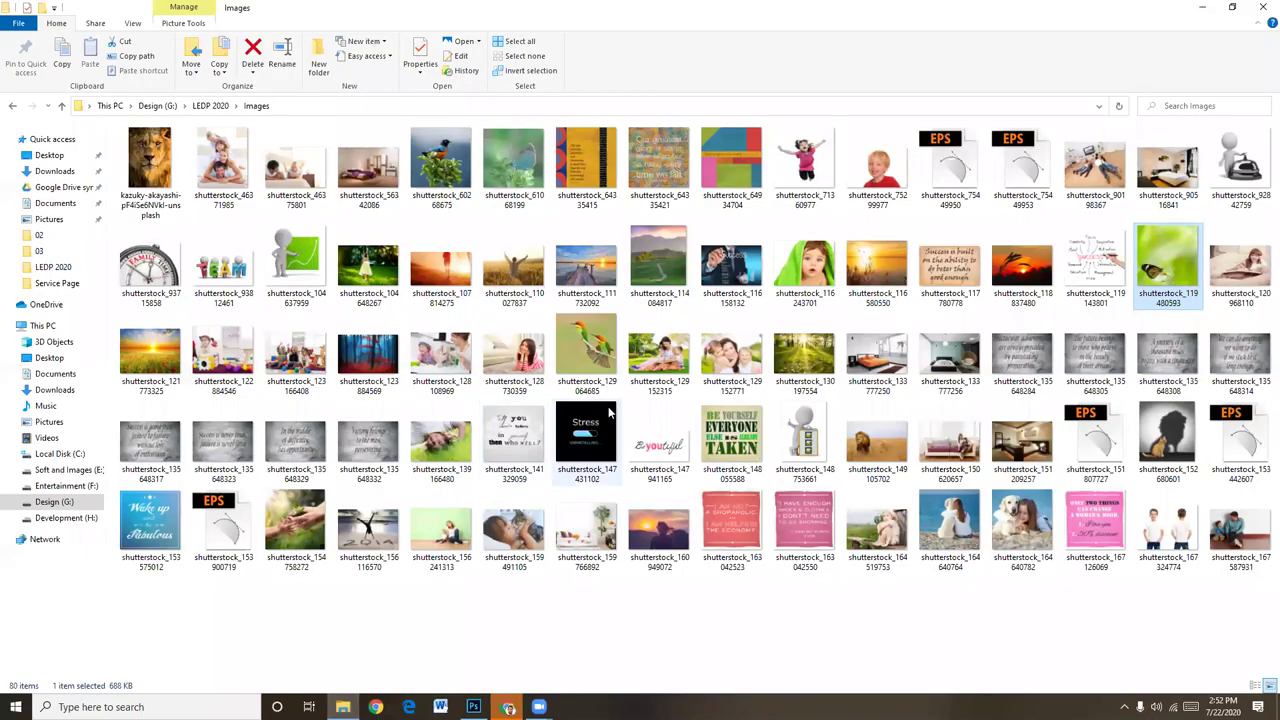
click(513, 370)
click(650, 362)
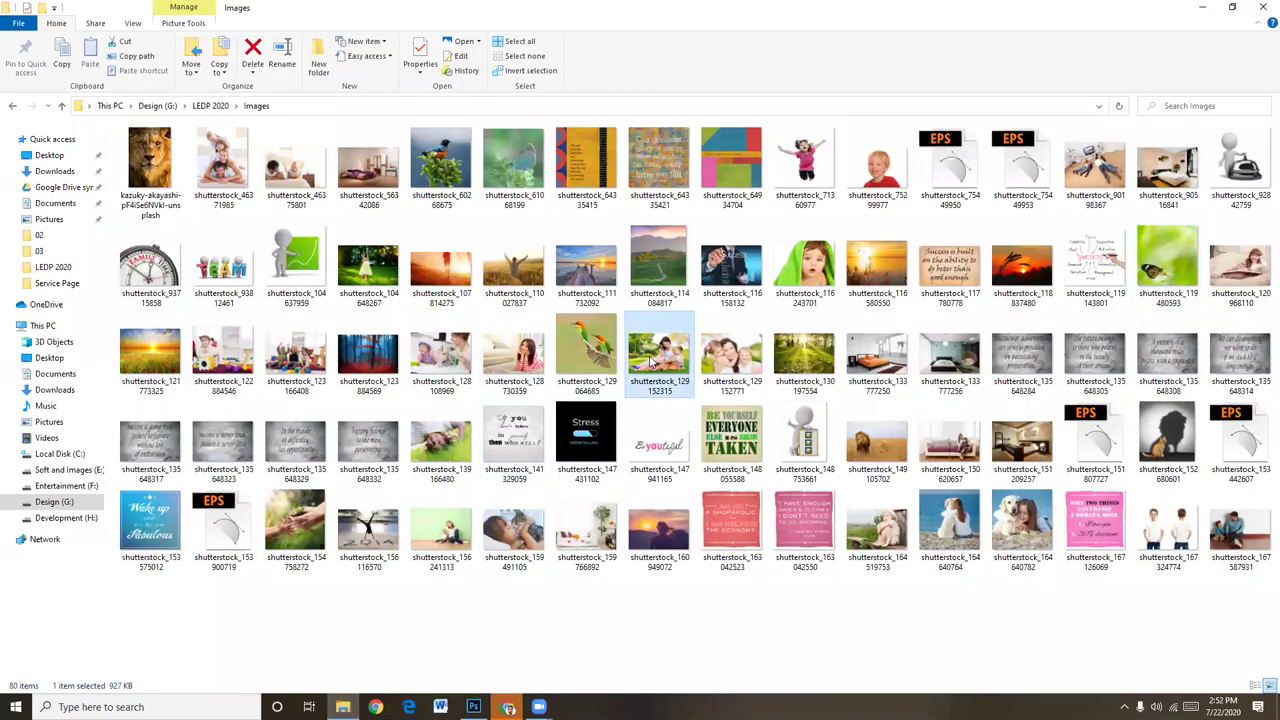
drag(600, 350, 460, 676)
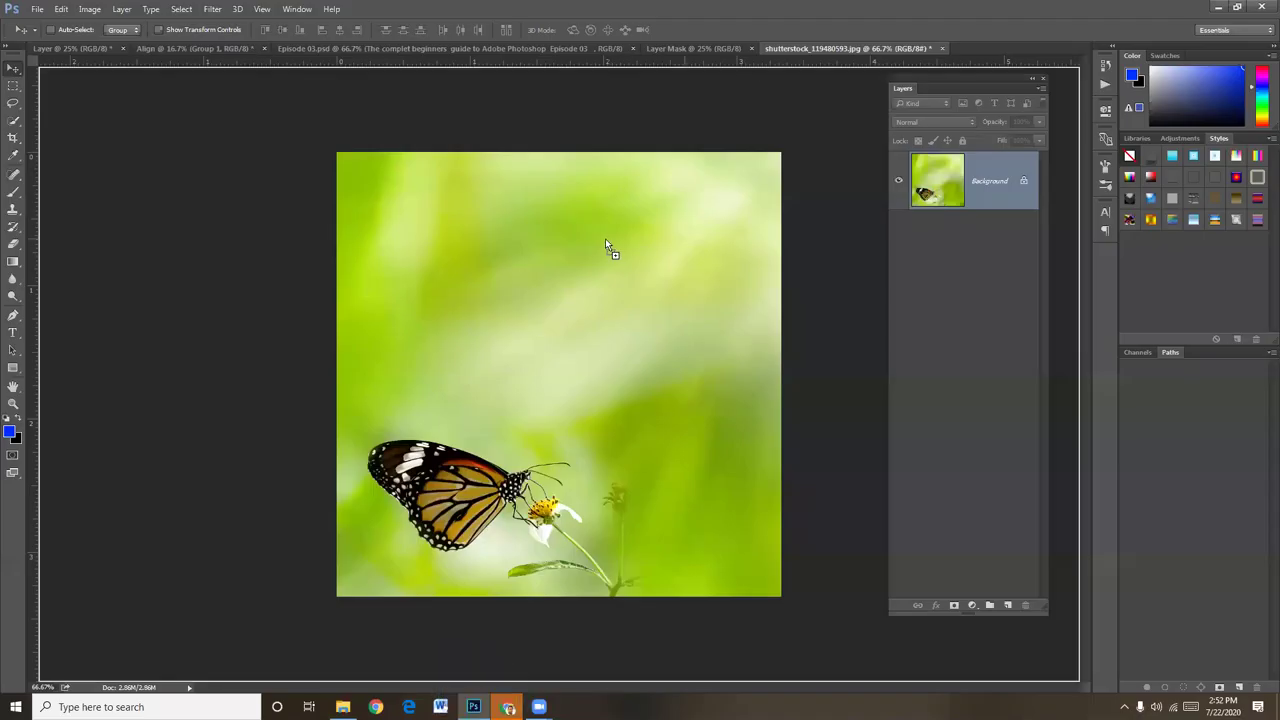
drag(460, 676, 605, 242)
- Commit the placed bee-eater layer, select it, and reset colours to black and white
key(Return)
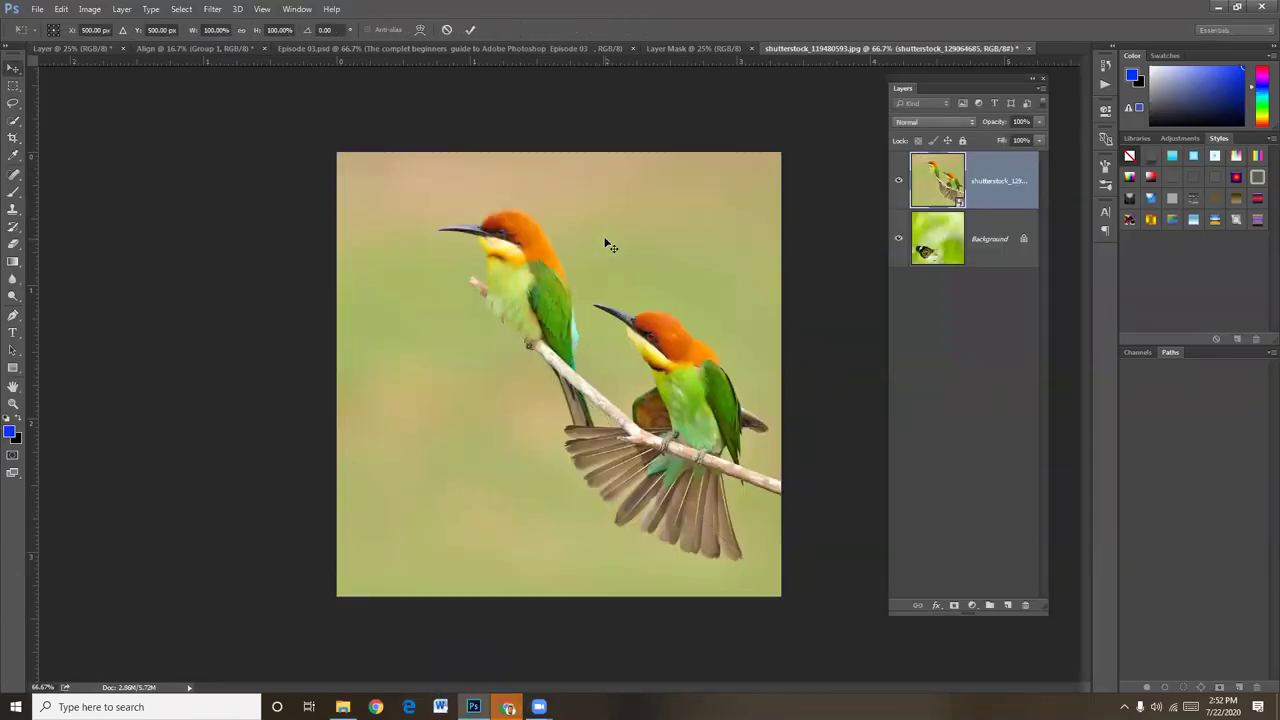
click(985, 253)
click(1000, 198)
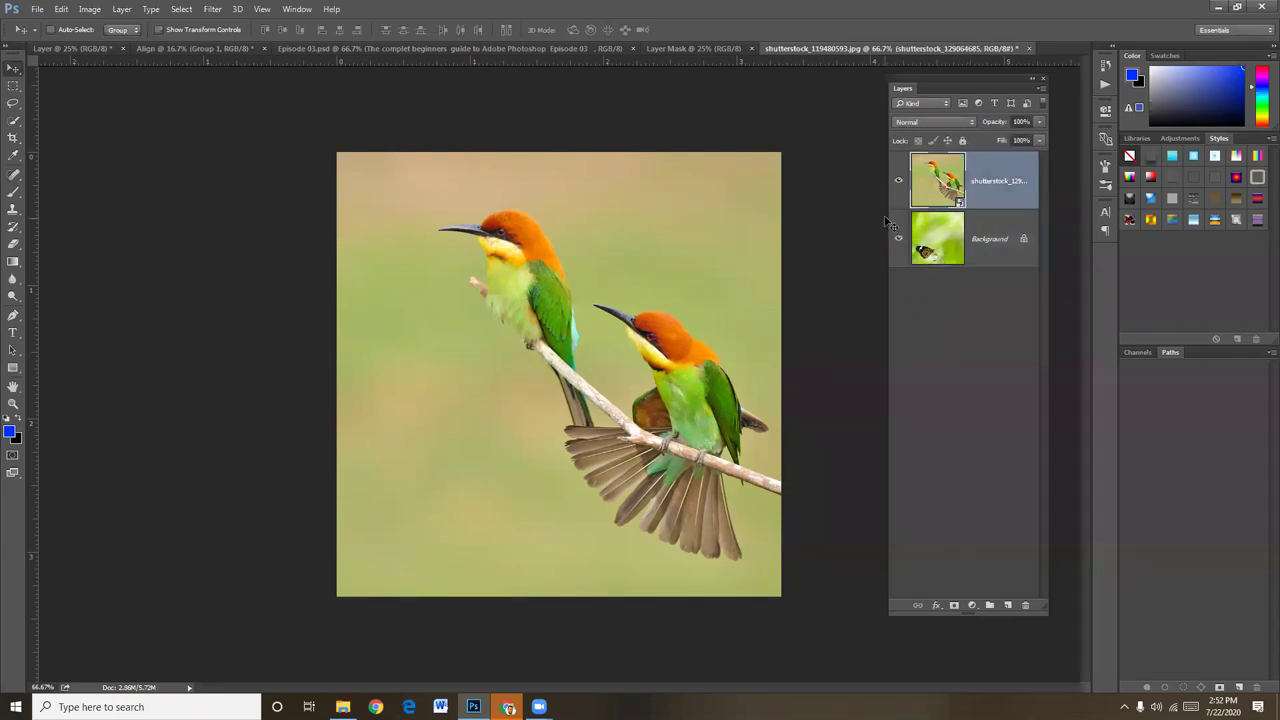
drag(880, 214, 855, 216)
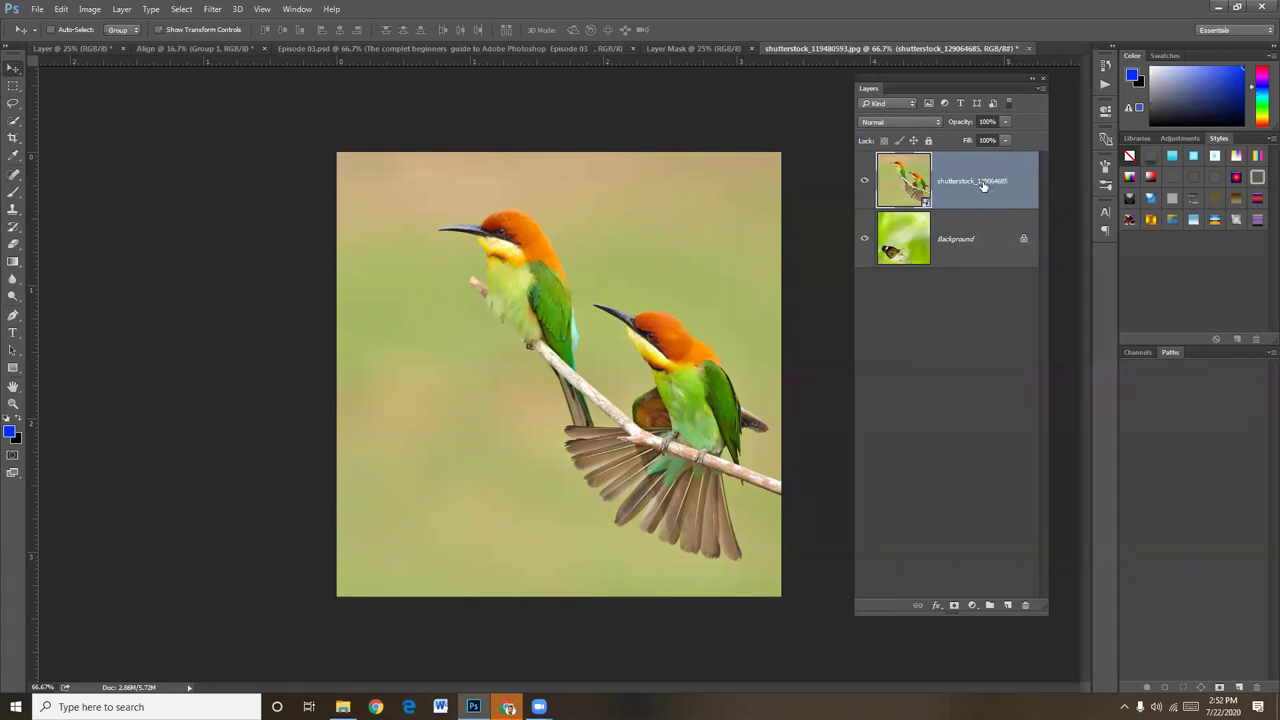
click(7, 418)
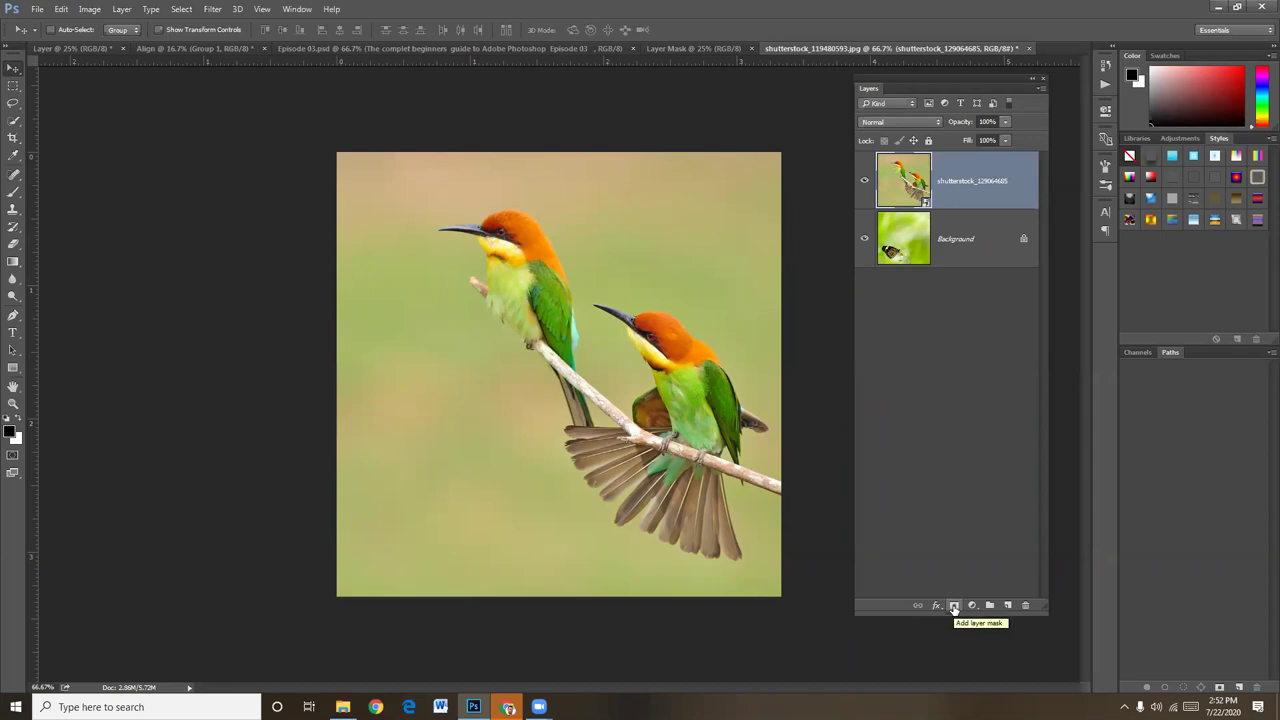
- Add a layer mask to the bee-eater layer and paint black along the left edge
click(954, 606)
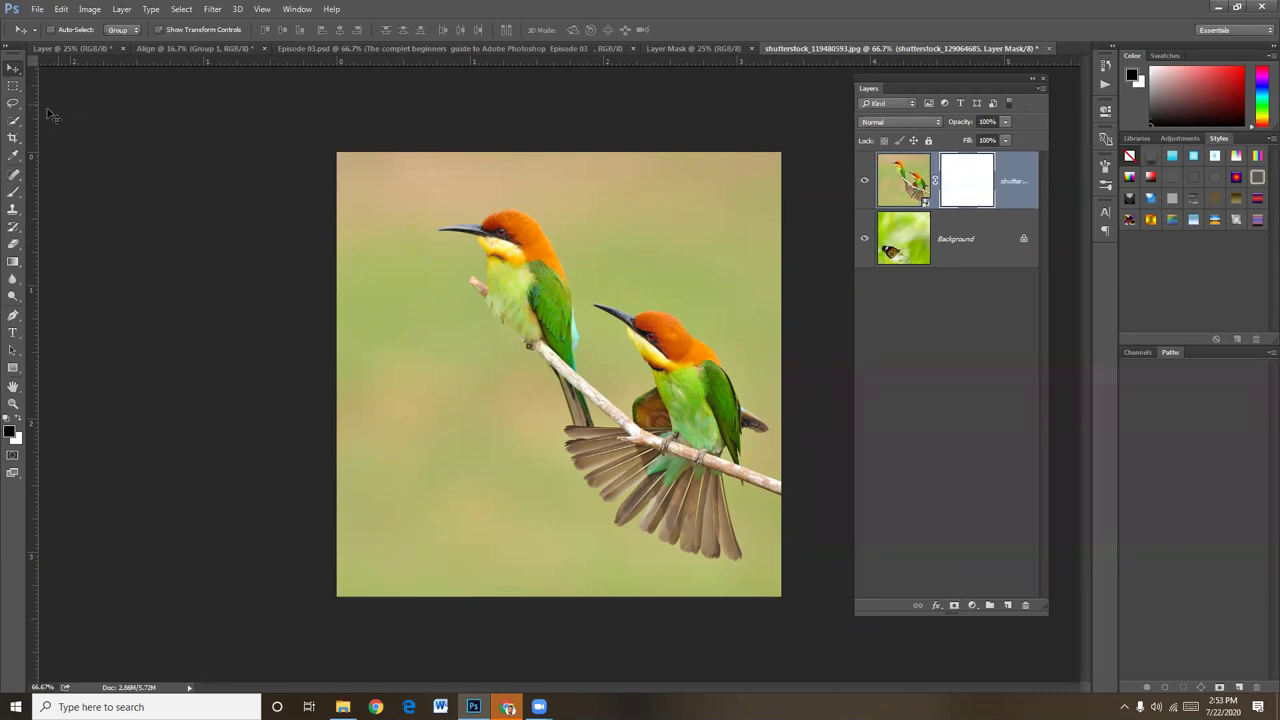
click(16, 193)
click(50, 189)
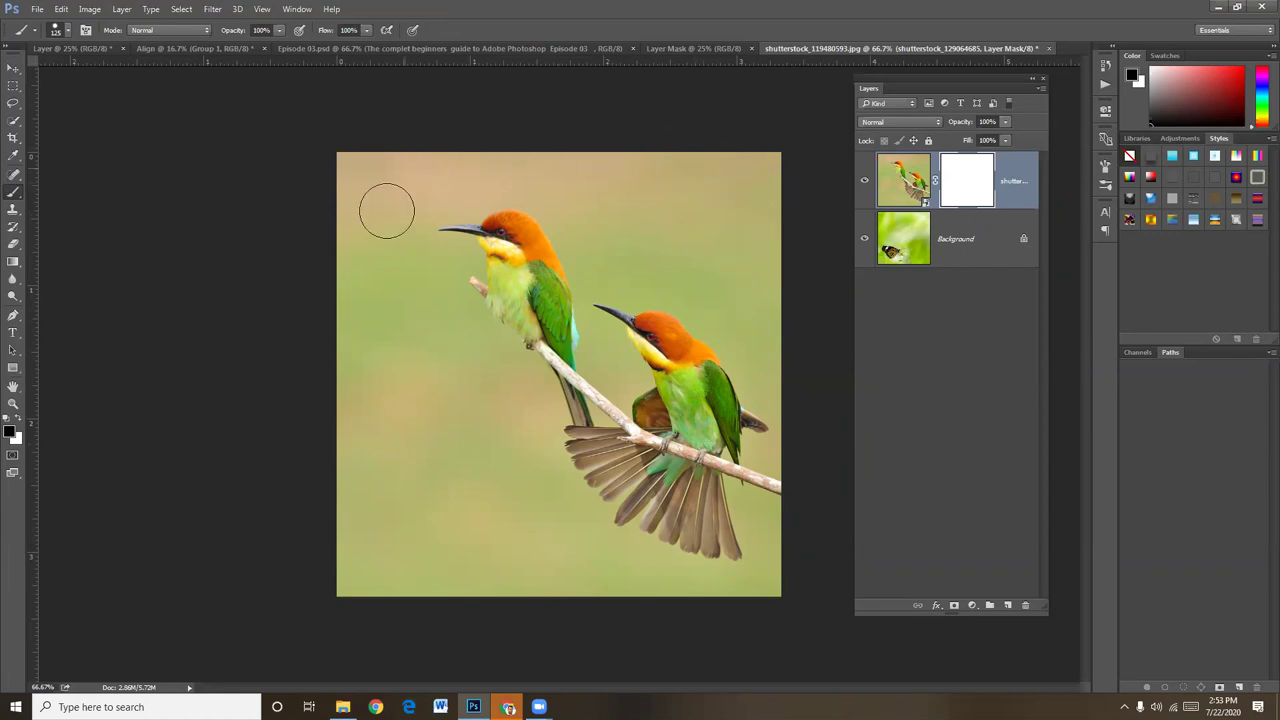
mouse_move(362, 265)
mouse_down()
mouse_move(368, 195)
mouse_move(358, 263)
mouse_move(534, 150)
mouse_up()
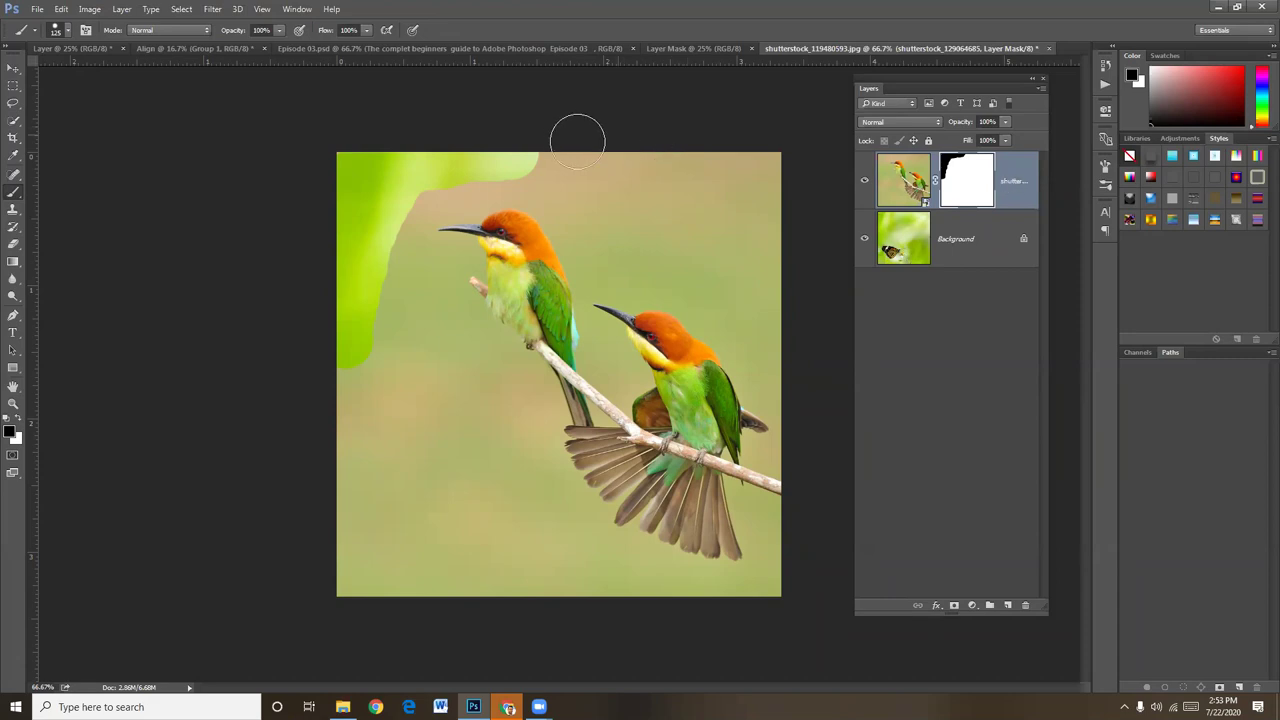
- With a soft brush, mask out tan to reveal green foliage and the monarch; lower opacity
click(60, 33)
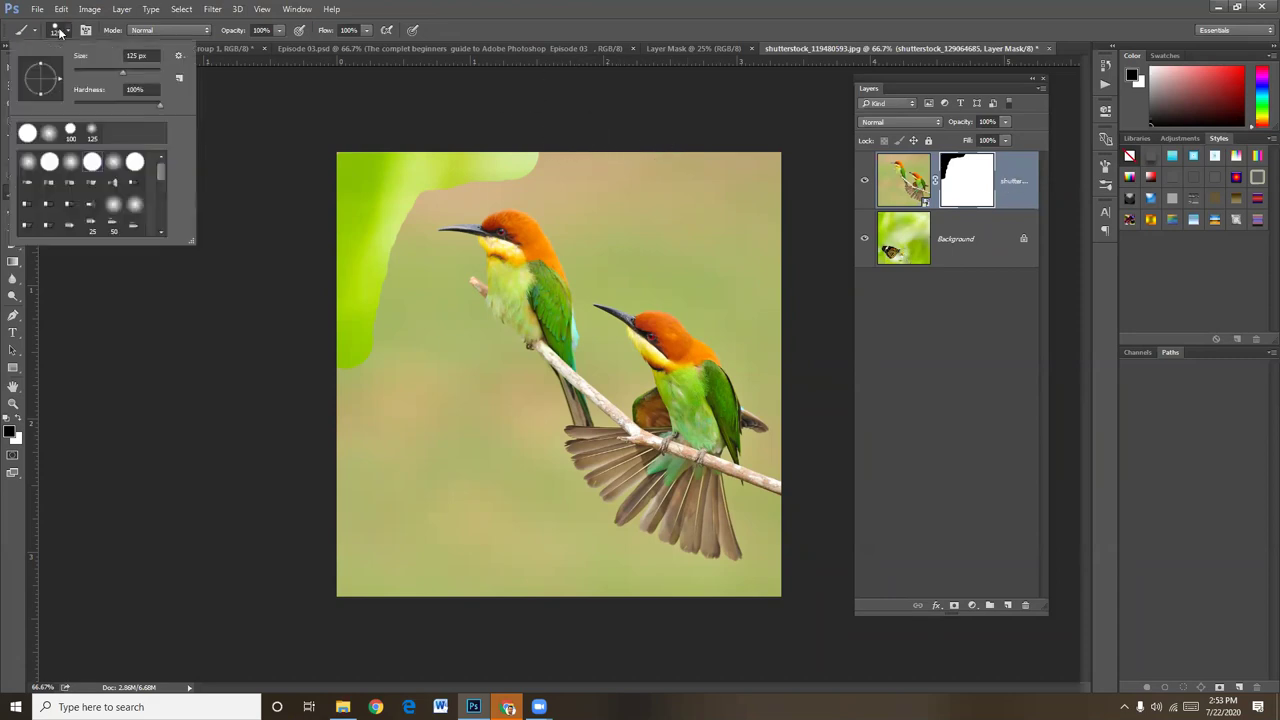
click(52, 136)
key(Return)
mouse_move(535, 160)
mouse_down()
mouse_move(689, 149)
mouse_move(669, 149)
mouse_move(794, 183)
mouse_move(598, 192)
mouse_up()
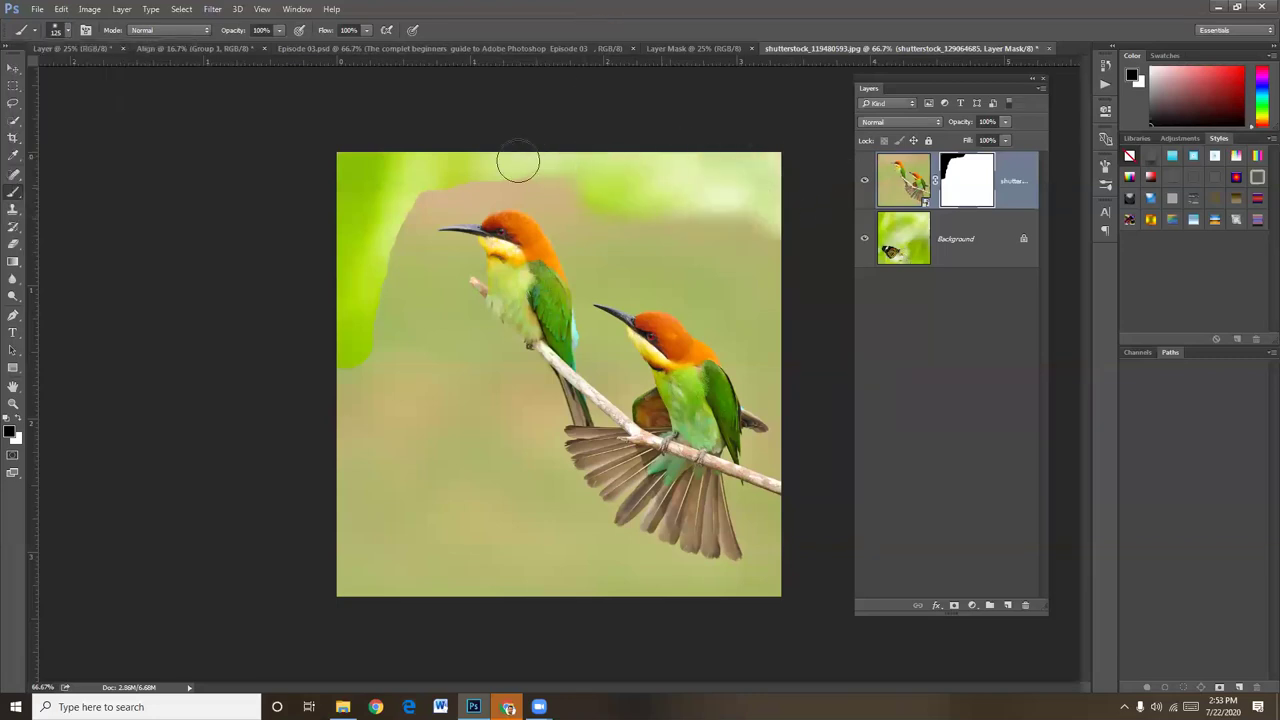
mouse_move(680, 200)
mouse_down()
mouse_move(771, 243)
mouse_move(486, 177)
mouse_move(420, 200)
mouse_move(366, 357)
mouse_up()
drag(389, 294, 372, 470)
mouse_move(391, 374)
mouse_down()
mouse_move(470, 480)
mouse_move(430, 530)
mouse_move(376, 552)
mouse_move(437, 571)
mouse_move(357, 571)
mouse_move(394, 586)
mouse_move(543, 571)
mouse_move(771, 600)
mouse_move(553, 574)
mouse_up()
mouse_move(497, 403)
mouse_down()
mouse_move(434, 311)
mouse_move(440, 351)
mouse_move(476, 401)
mouse_up()
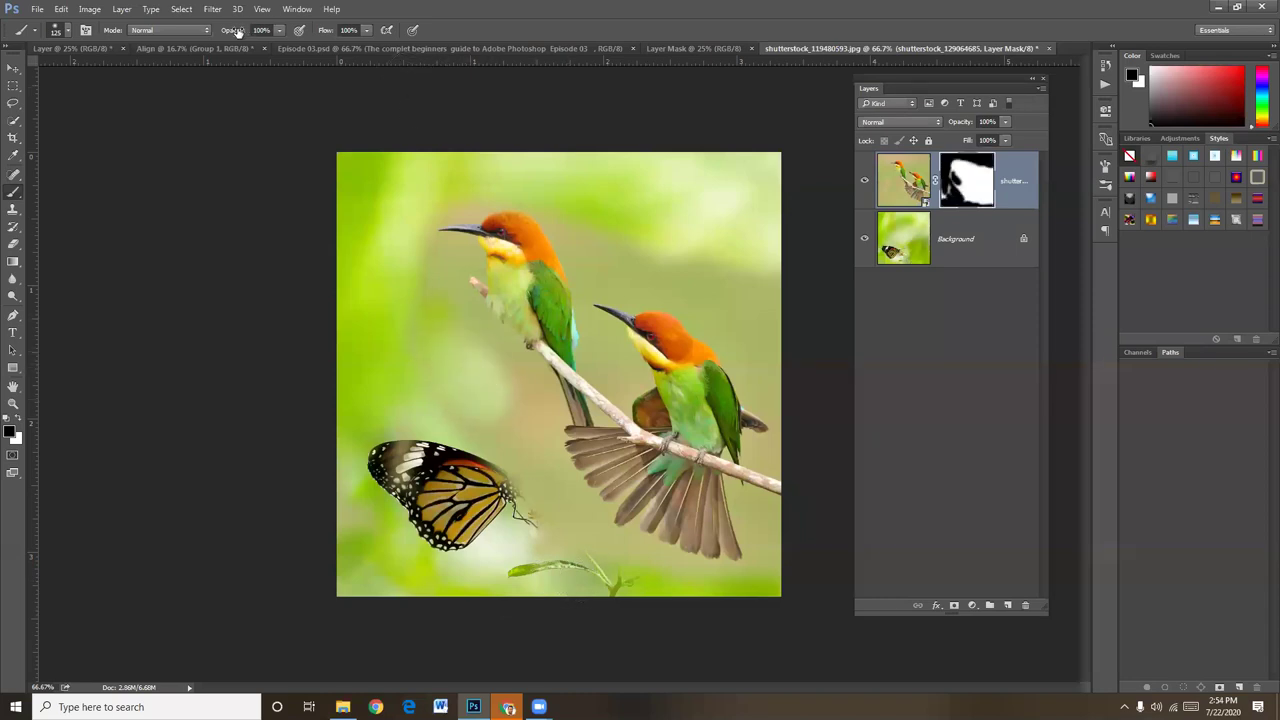
drag(236, 31, 228, 32)
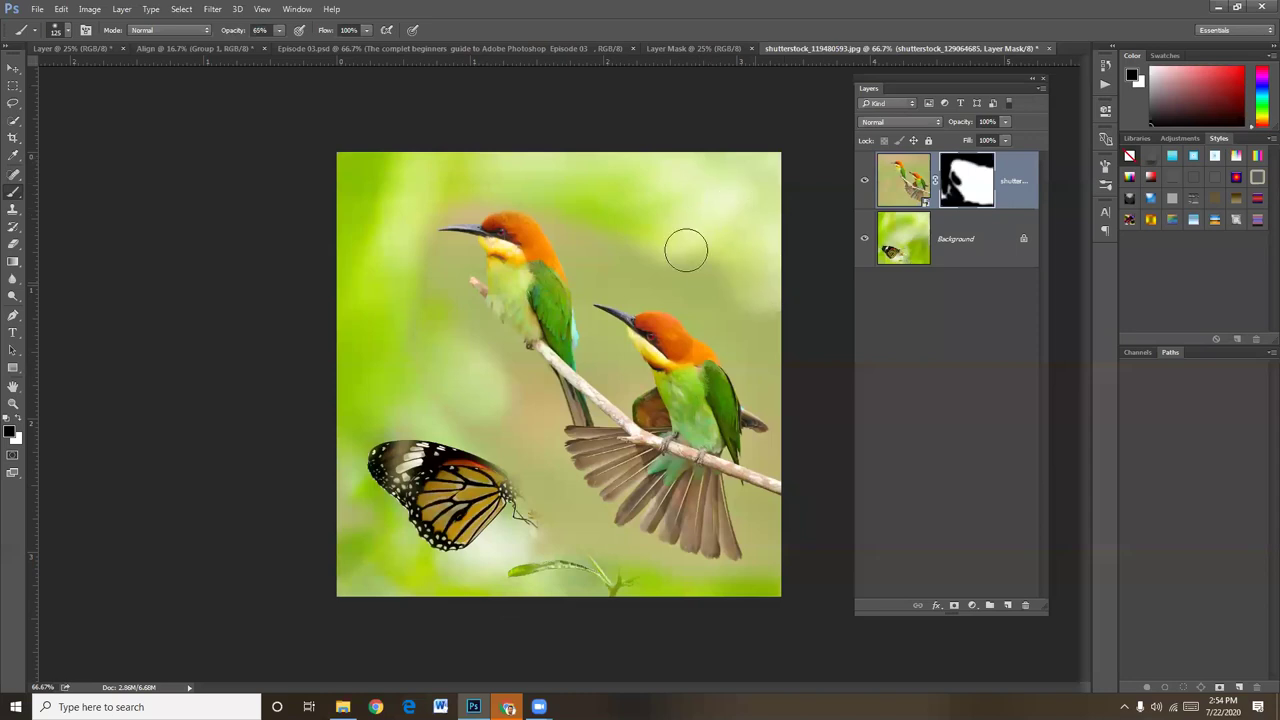
- Reveal the flower beside the butterfly and soften surrounding tan at 52% brush opacity
mouse_move(582, 254)
mouse_down()
mouse_move(674, 269)
mouse_move(760, 340)
mouse_move(770, 380)
mouse_up()
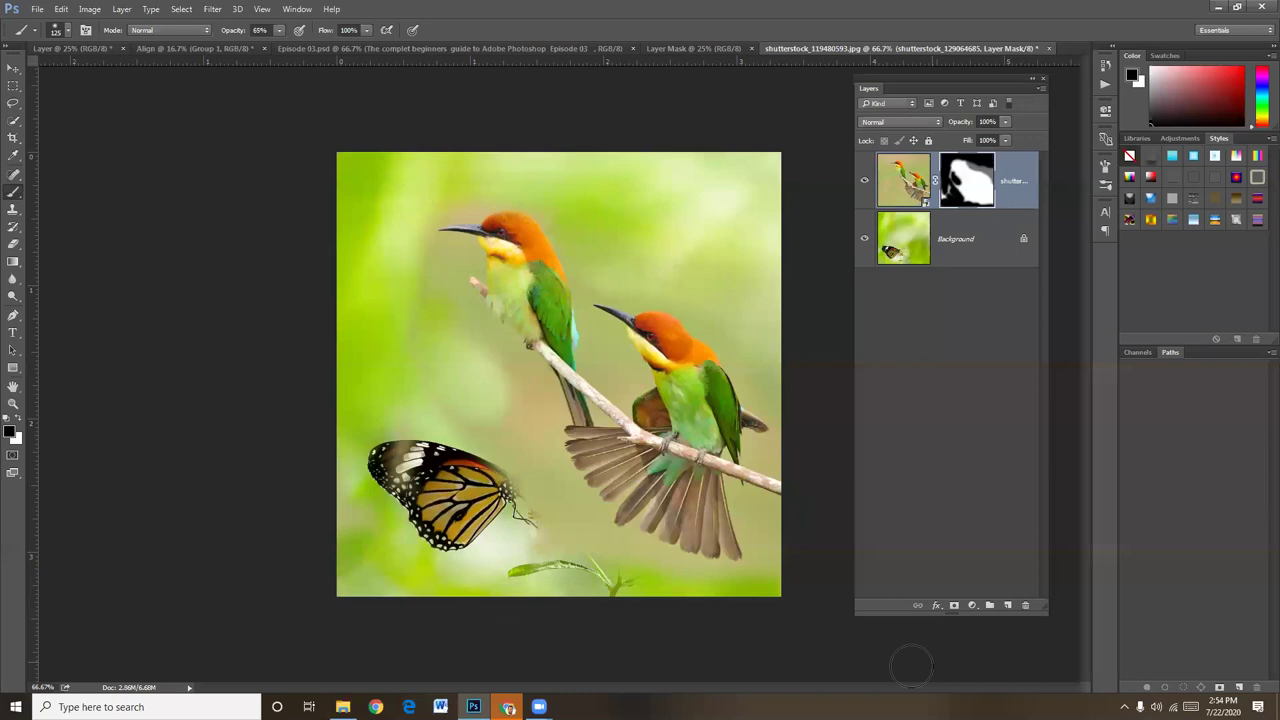
mouse_move(608, 578)
mouse_down()
mouse_move(566, 534)
mouse_move(506, 394)
mouse_up()
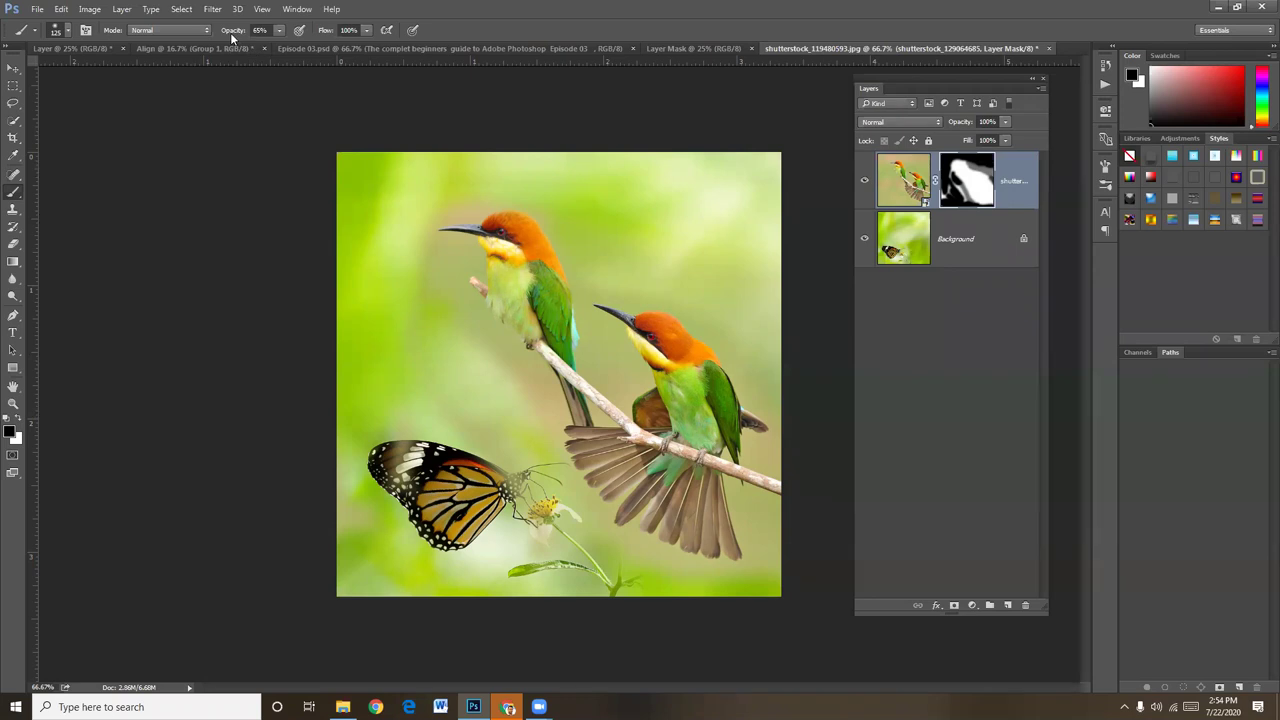
key(5)
key(2)
drag(514, 443, 614, 590)
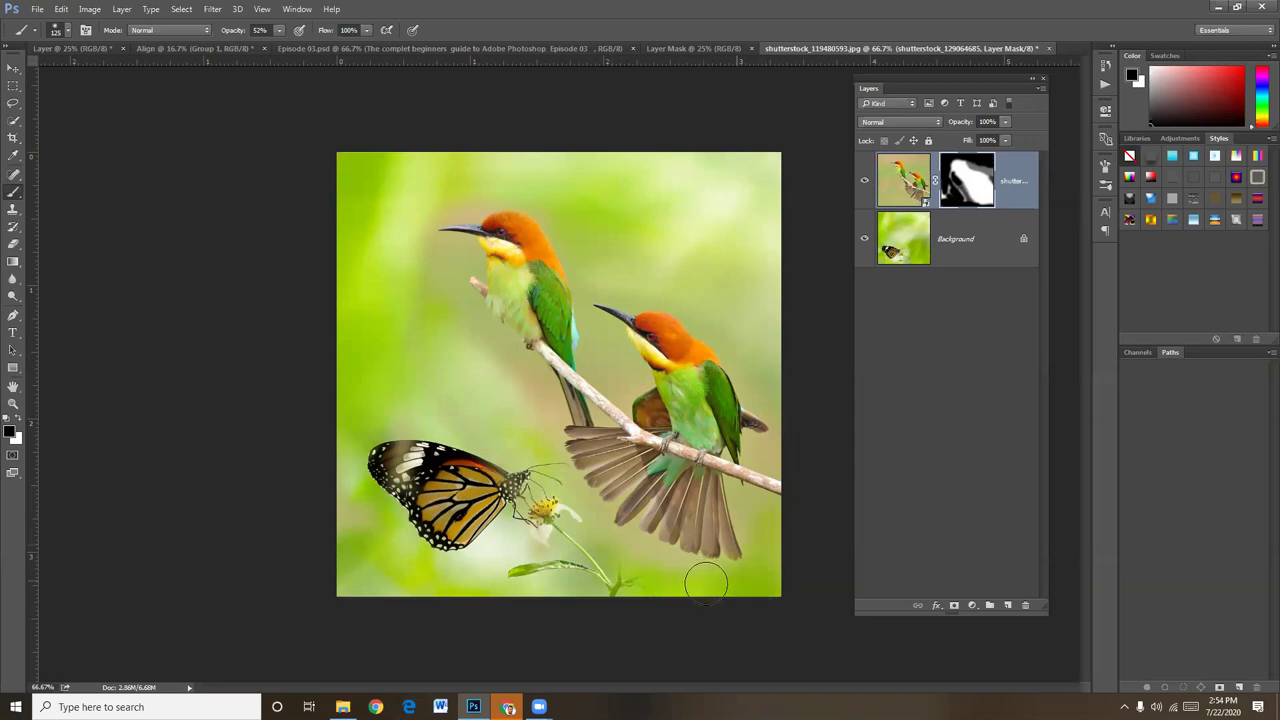
drag(638, 568, 662, 596)
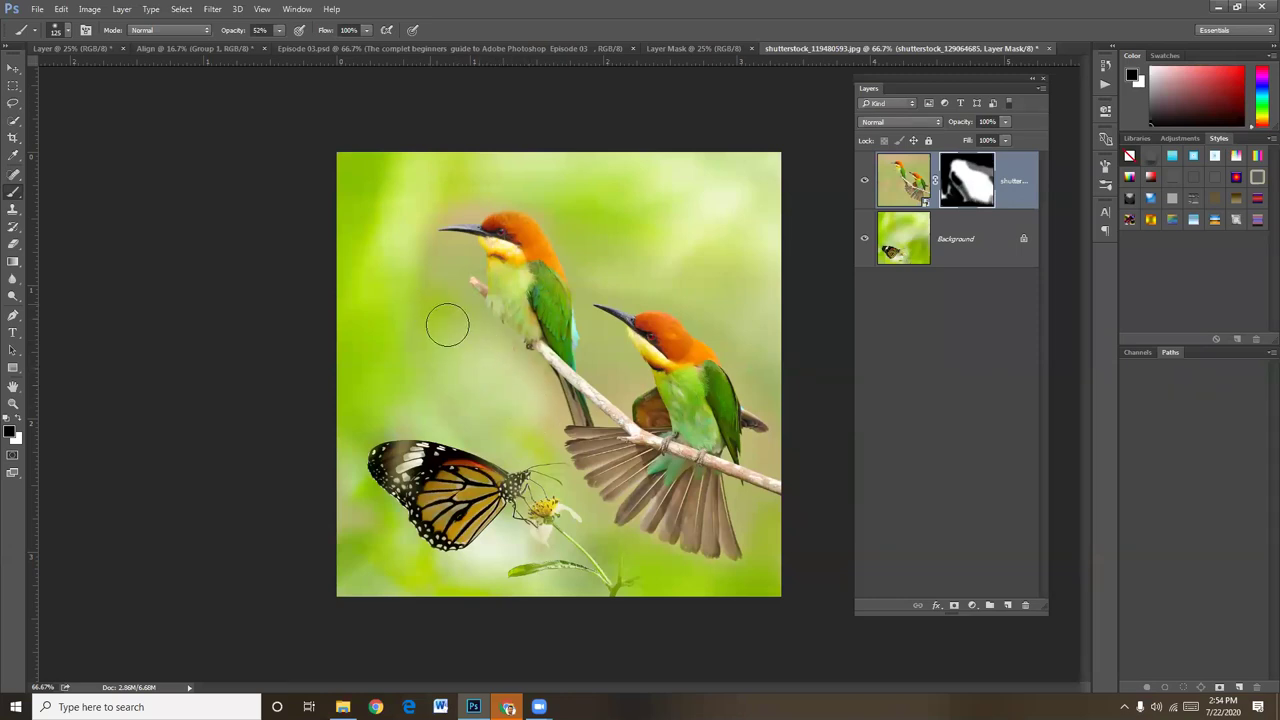
- Blend the tan around the birds into green with a 90 px brush, then widen the Layers panel
mouse_move(423, 301)
mouse_down()
mouse_move(457, 271)
mouse_move(406, 237)
mouse_move(437, 274)
mouse_move(400, 257)
mouse_move(486, 177)
mouse_move(453, 193)
mouse_up()
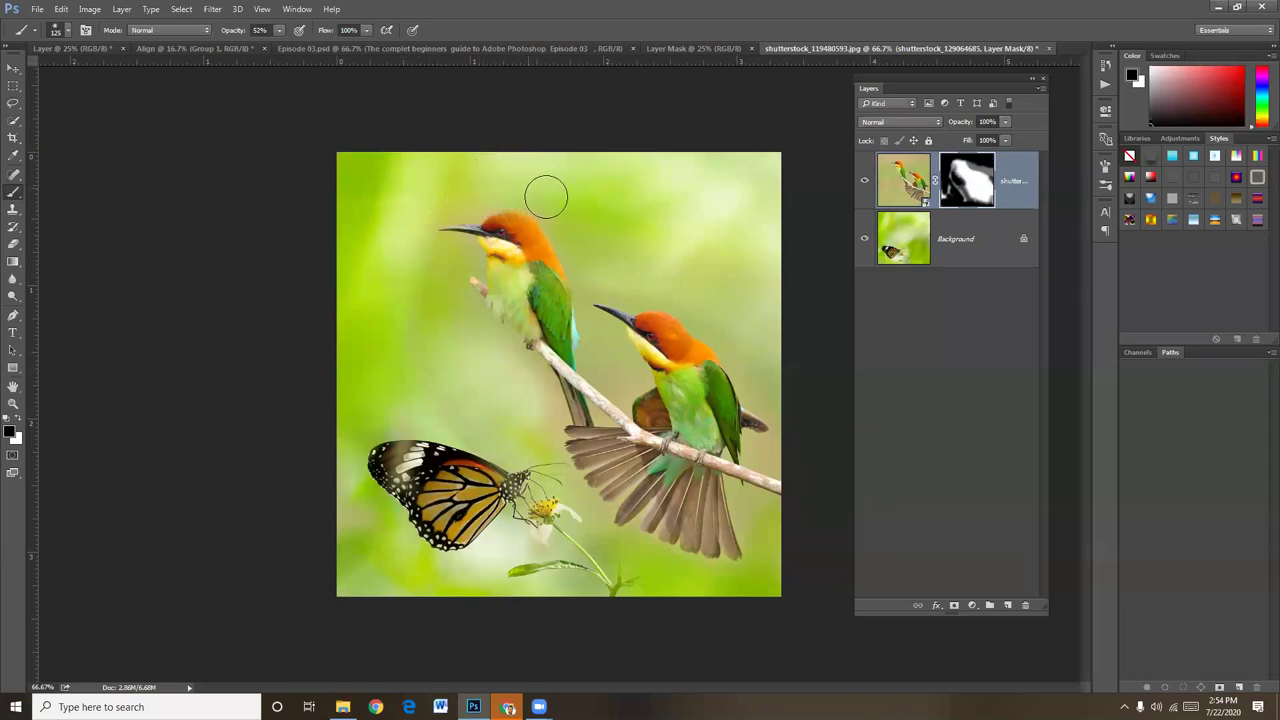
mouse_move(571, 226)
mouse_down()
mouse_move(671, 266)
mouse_move(751, 329)
mouse_up()
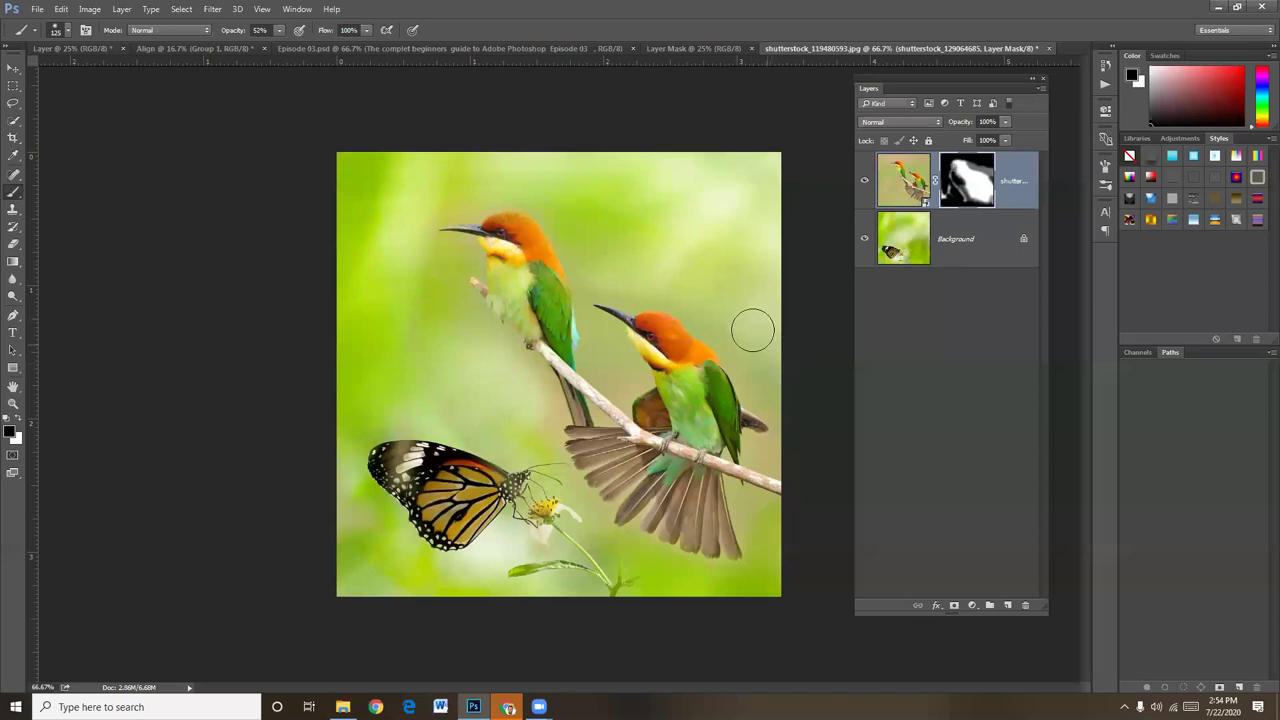
drag(784, 436, 786, 443)
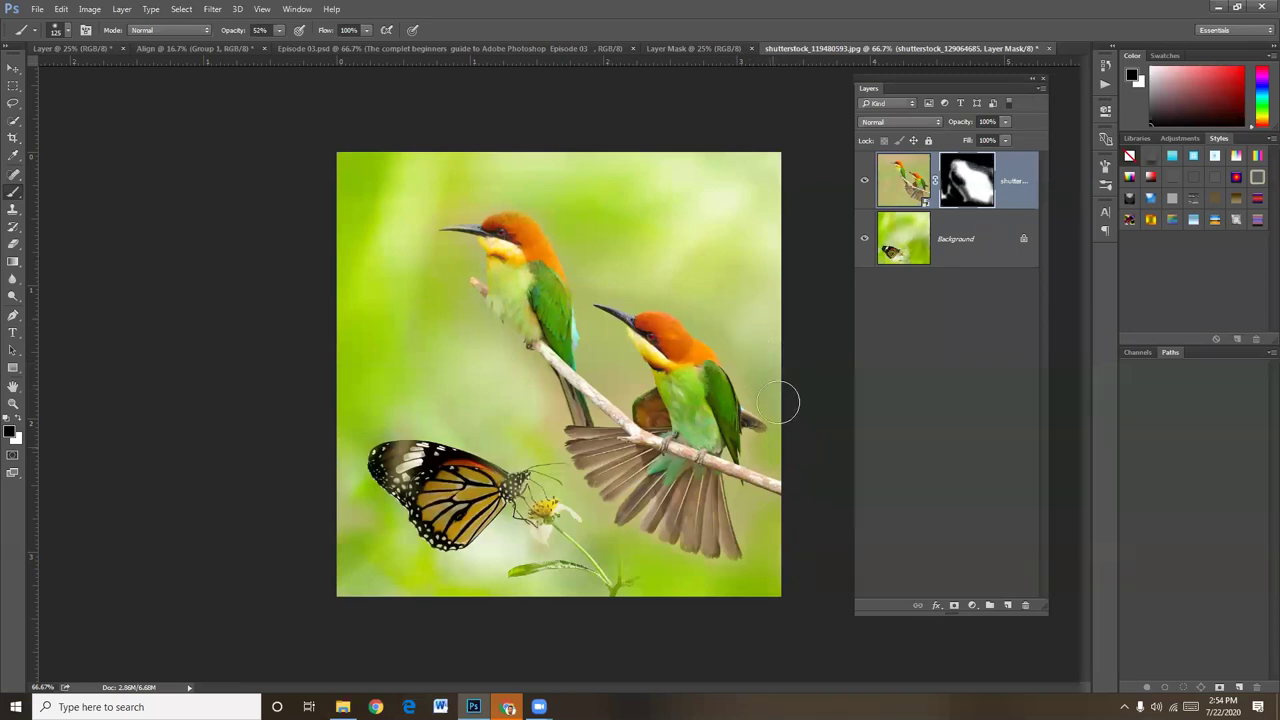
click(617, 372)
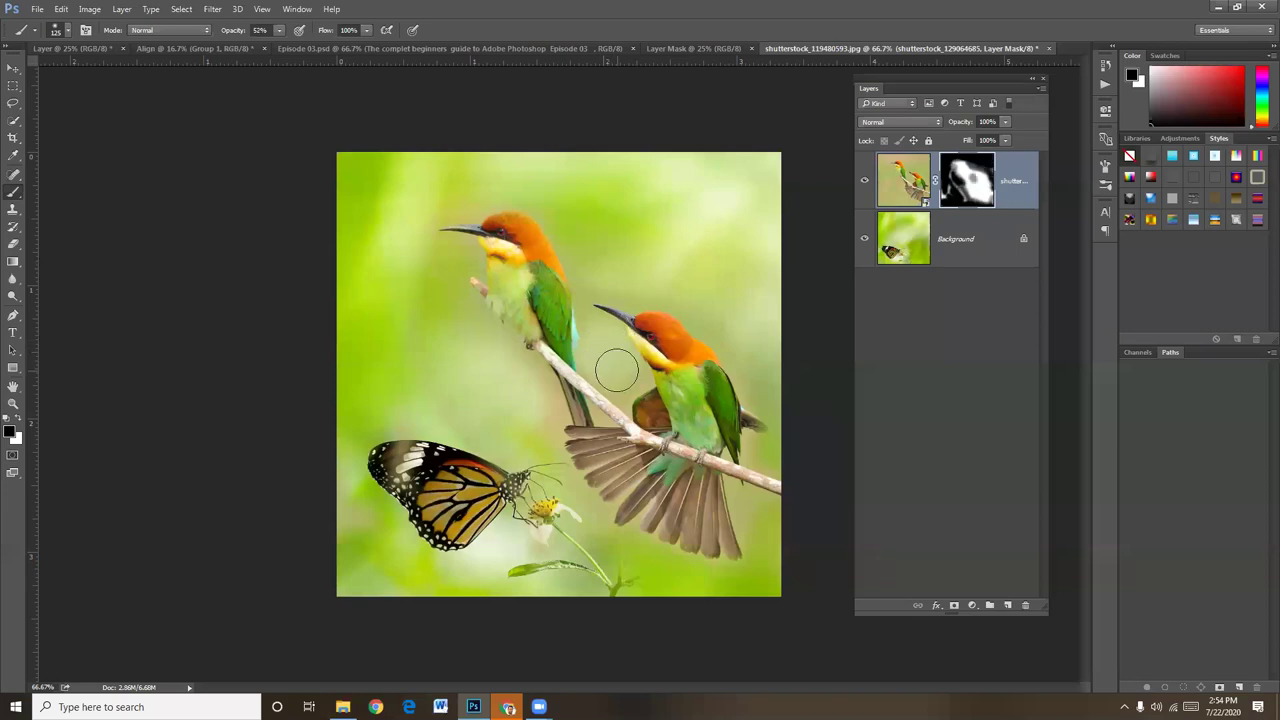
key(bracketleft)
key(bracketleft)
drag(614, 371, 599, 338)
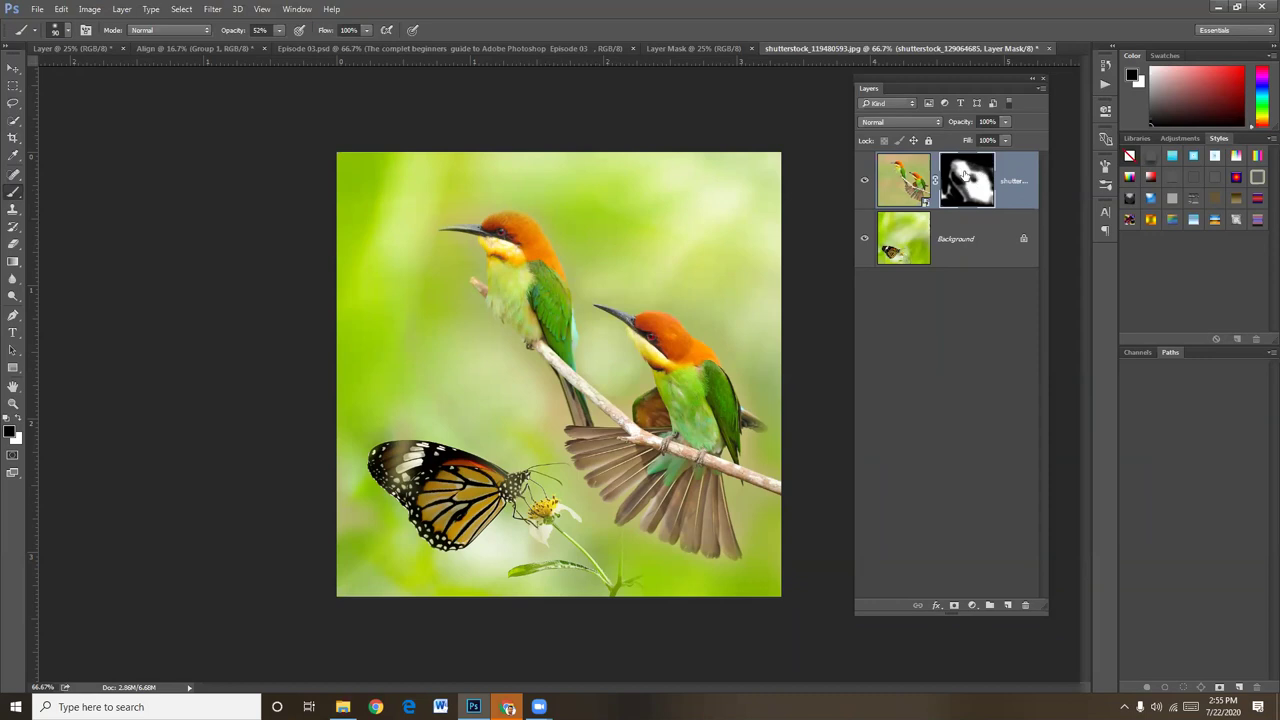
drag(855, 166, 818, 168)
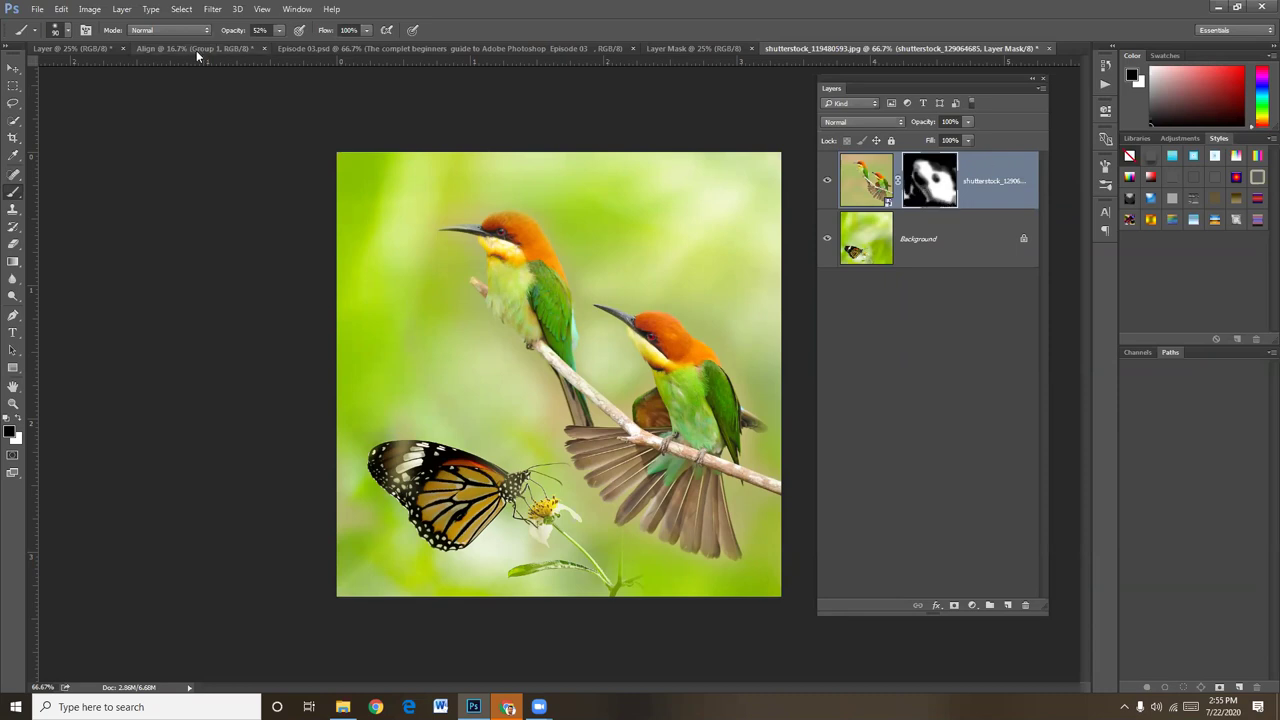
- Change the Brush opacity to 49% in the options bar
click(231, 32)
text(49)
key(Return)
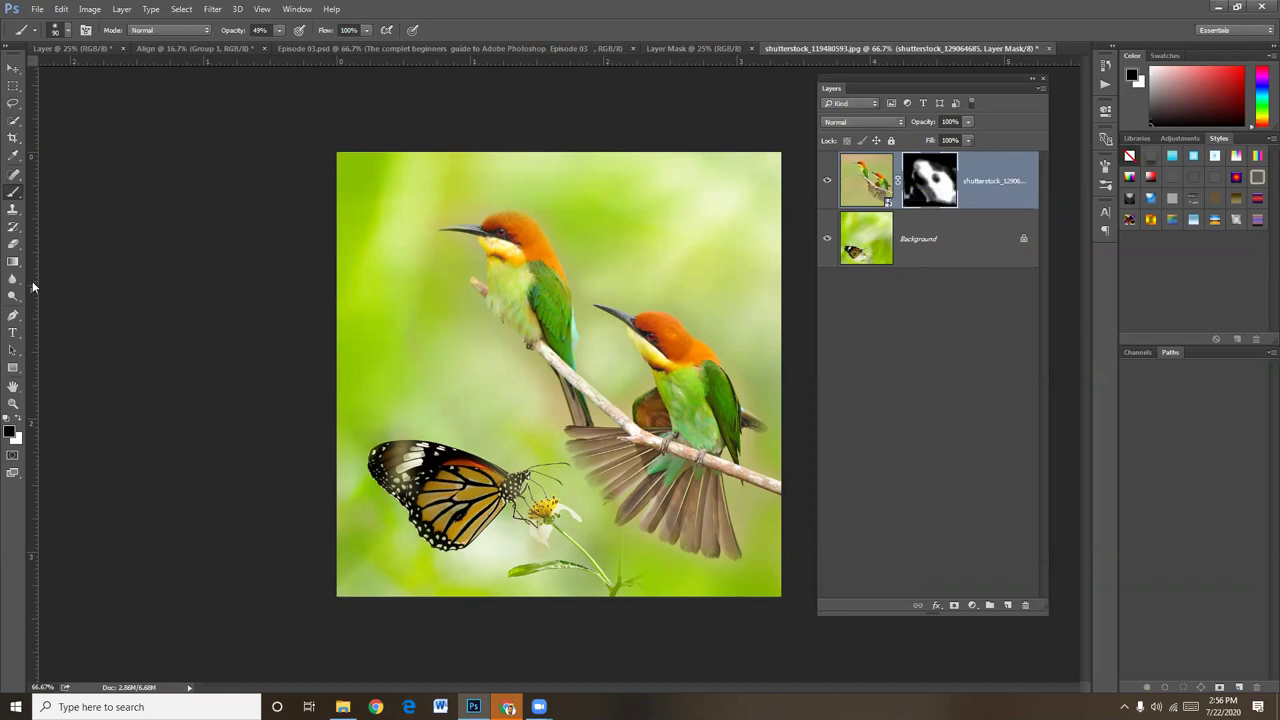
- Draw black rectangle shapes across the top of the bird photo
click(13, 367)
drag(336, 200, 378, 276)
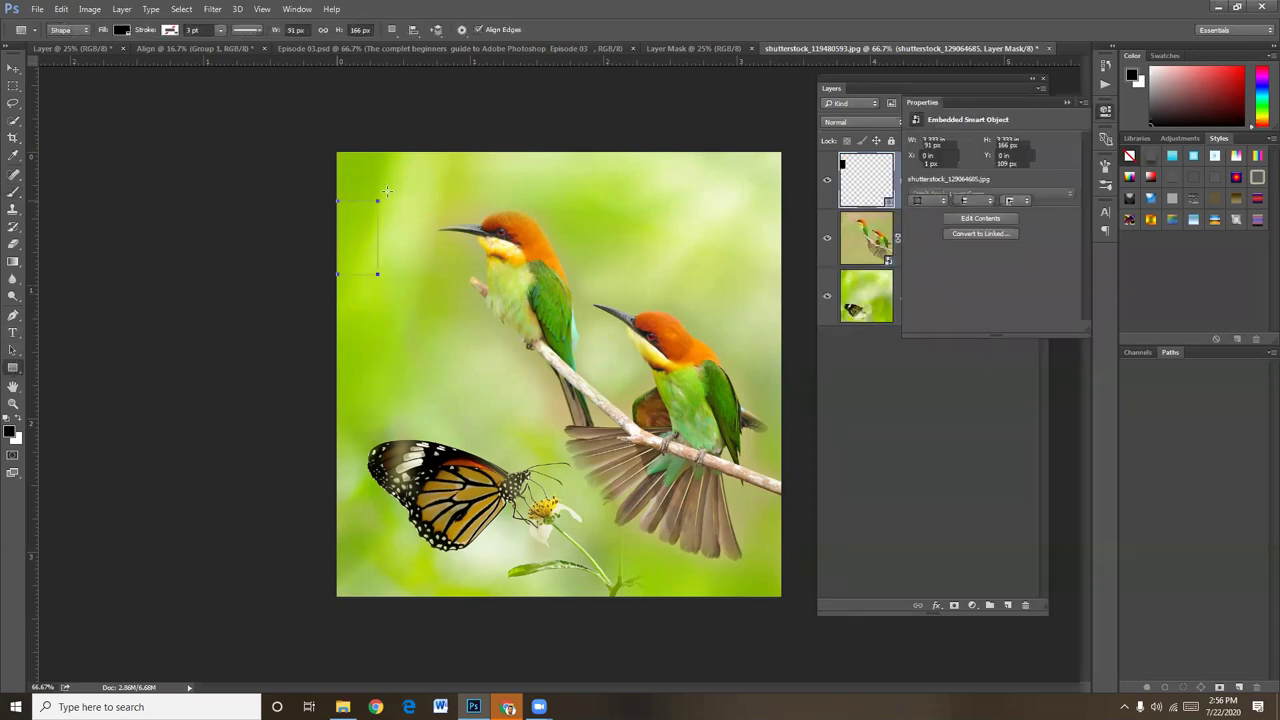
drag(380, 184, 438, 218)
drag(476, 170, 676, 232)
mouse_move(708, 176)
mouse_down()
mouse_move(736, 232)
mouse_move(736, 270)
mouse_up()
drag(620, 252, 664, 280)
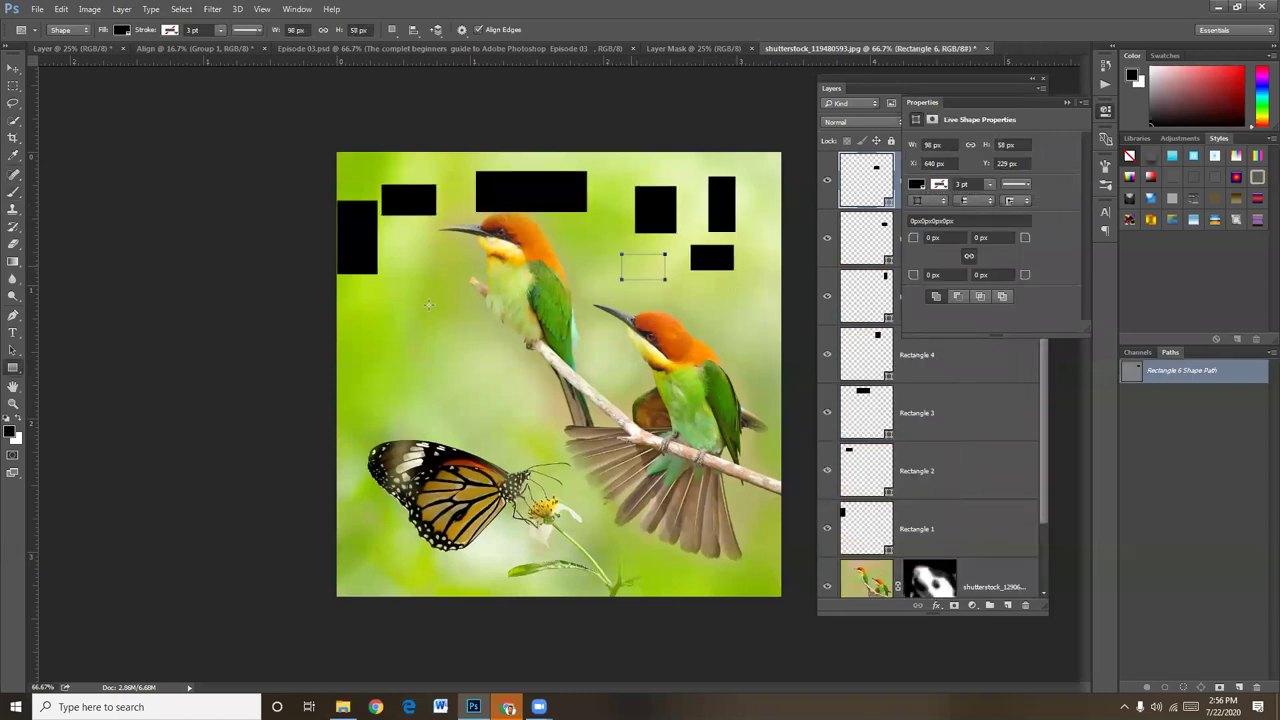
- Add more black rectangles on the left and lower left, then select the bird layer's mask
drag(404, 288, 434, 344)
mouse_move(352, 346)
mouse_down()
mouse_move(390, 392)
mouse_move(475, 404)
mouse_up()
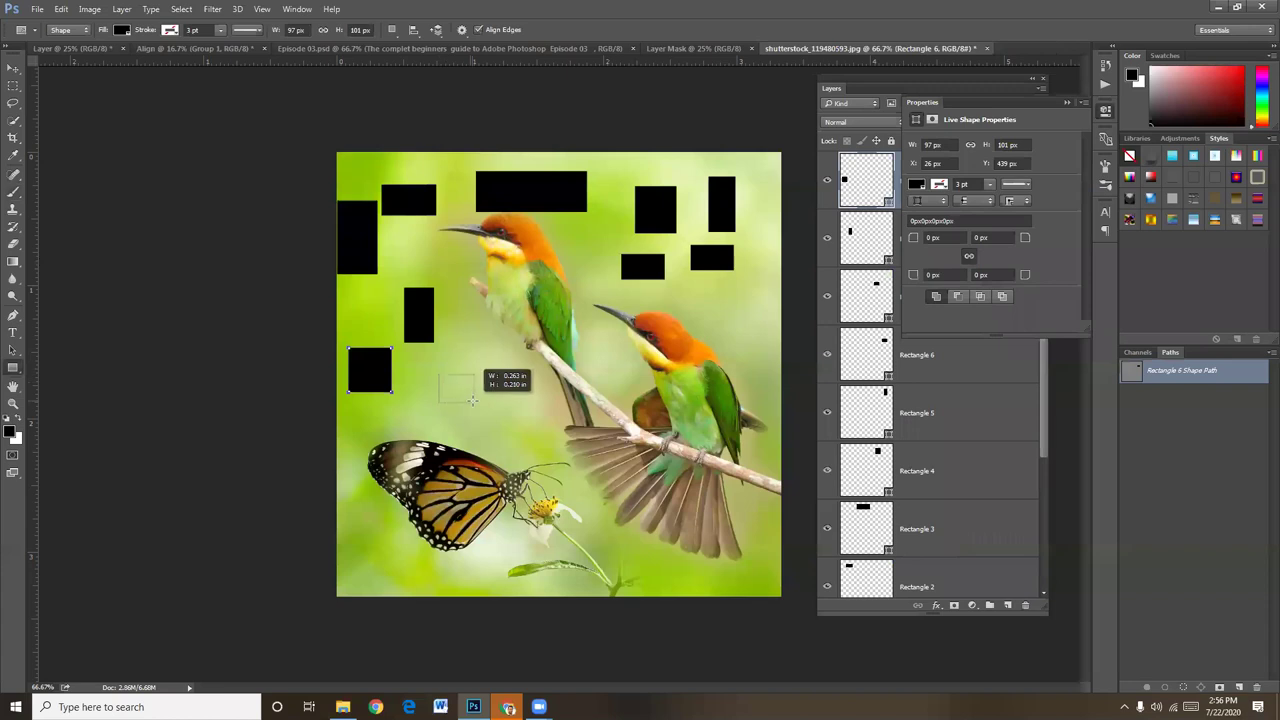
drag(353, 518, 408, 580)
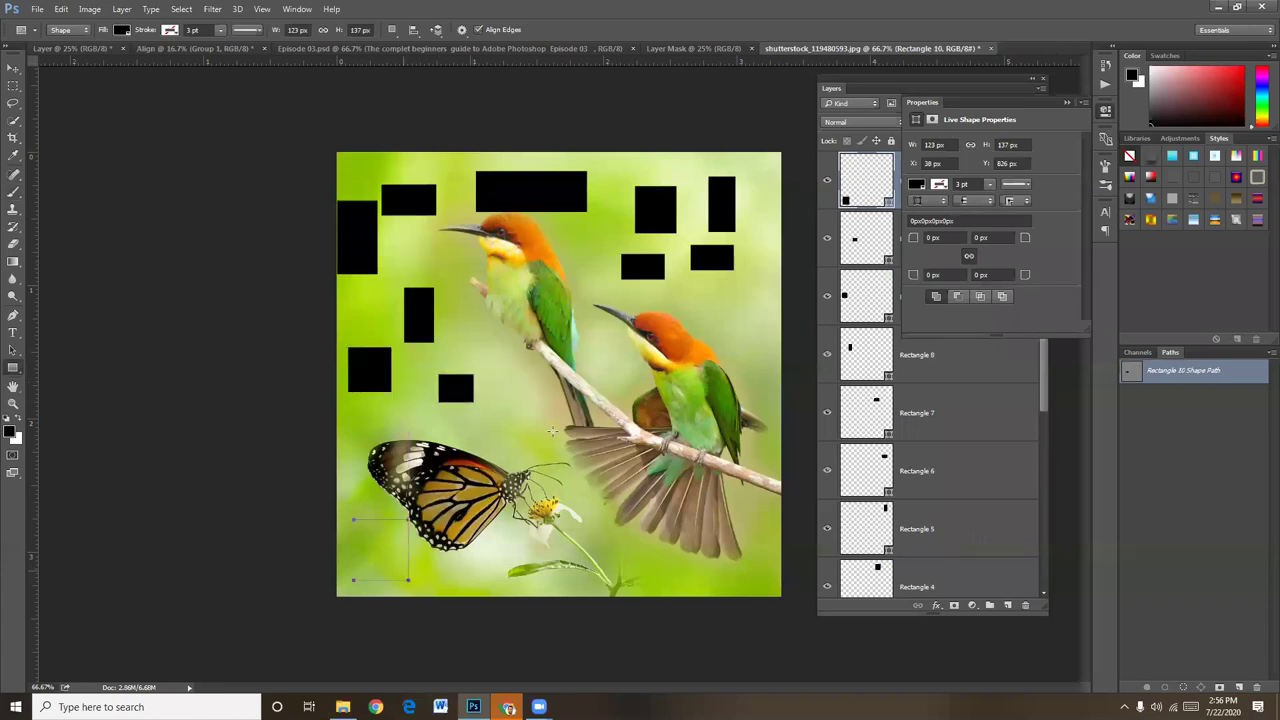
scroll(881, 362, down, 5)
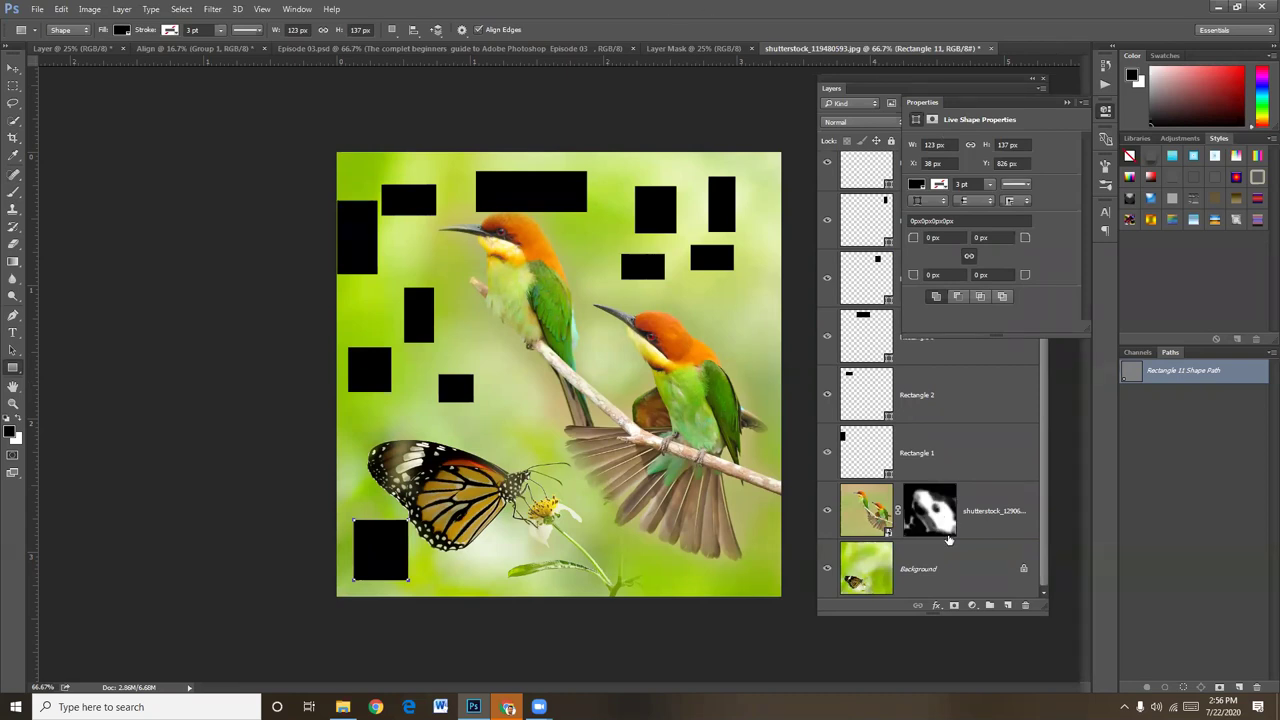
click(933, 508)
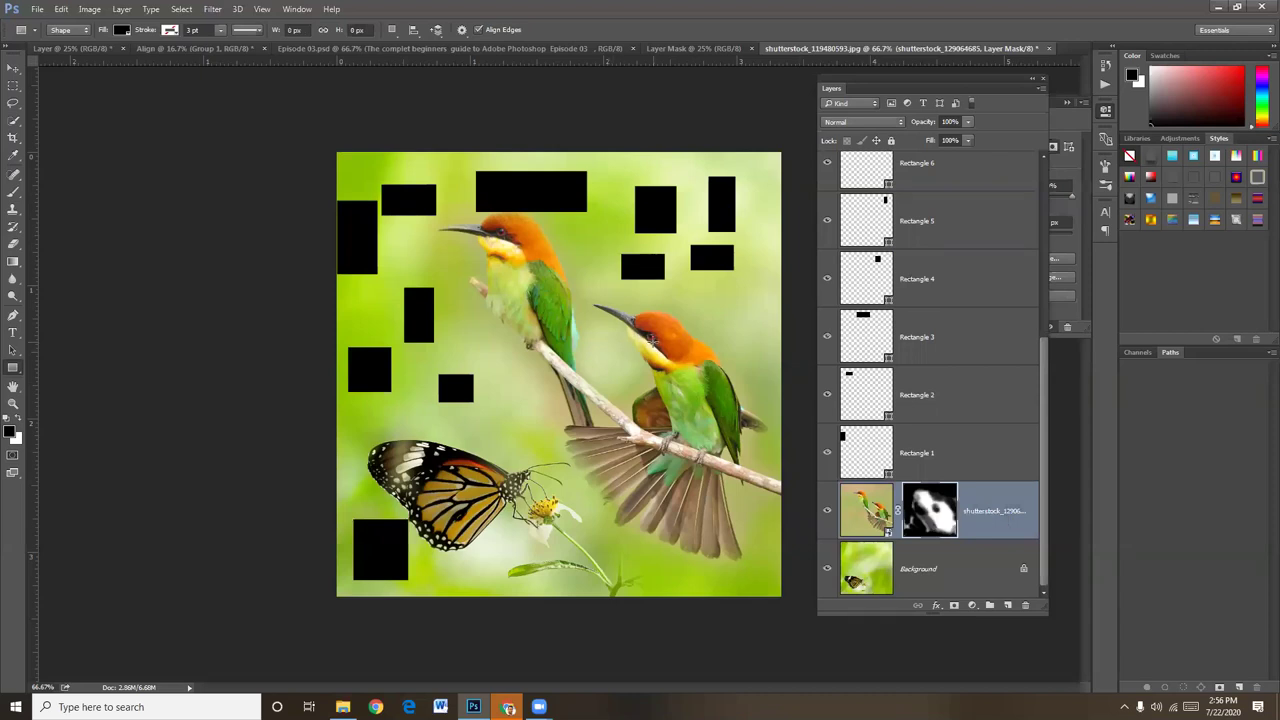
right_click(930, 517)
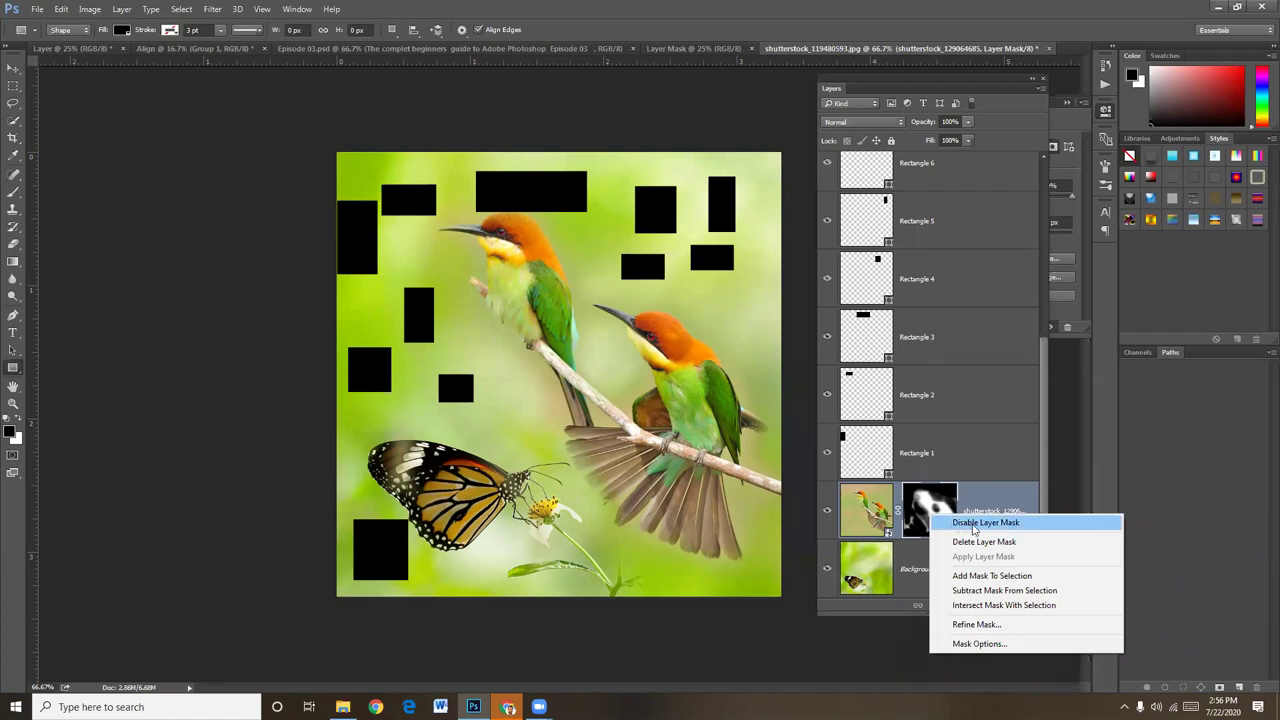
click(973, 523)
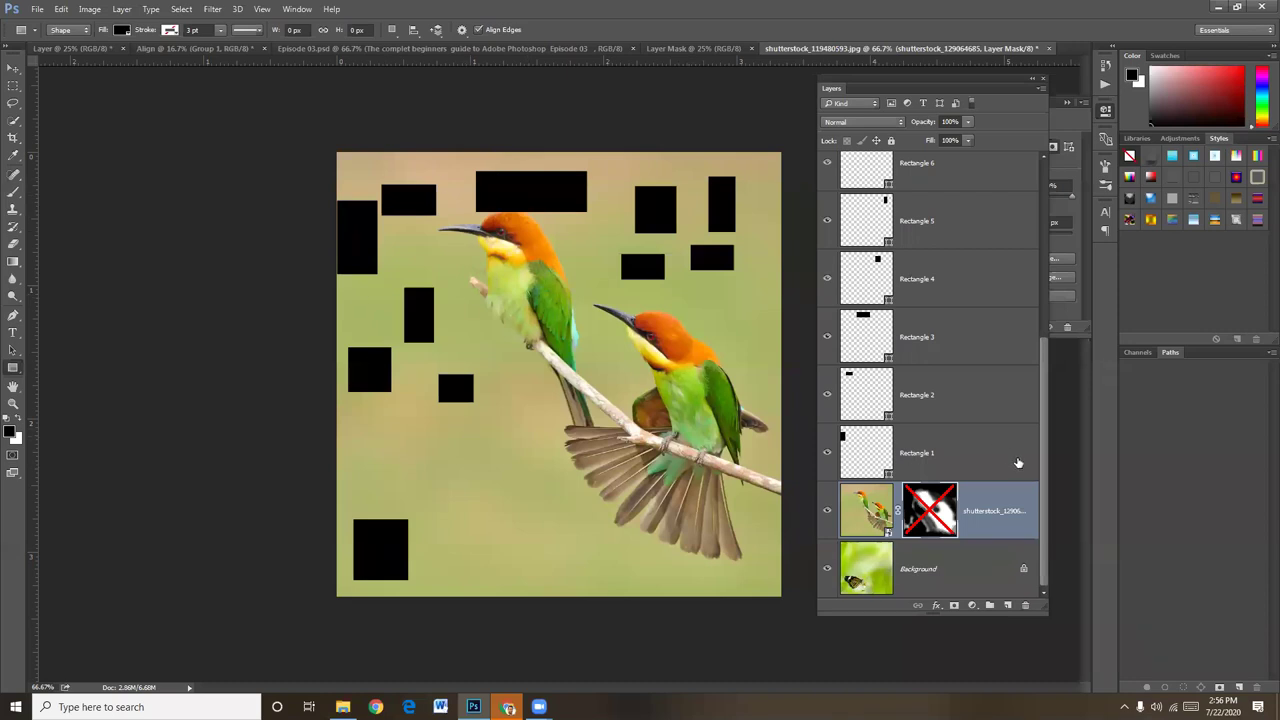
right_click(925, 513)
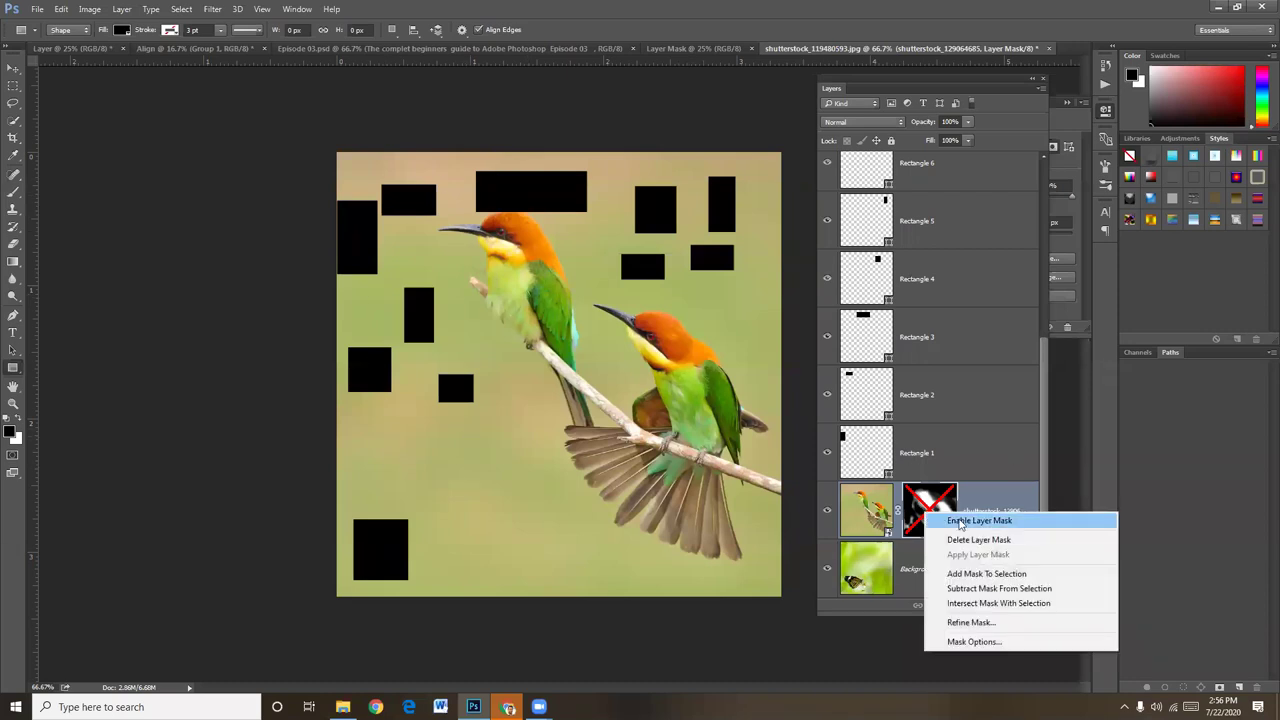
click(958, 520)
shift+click(956, 520)
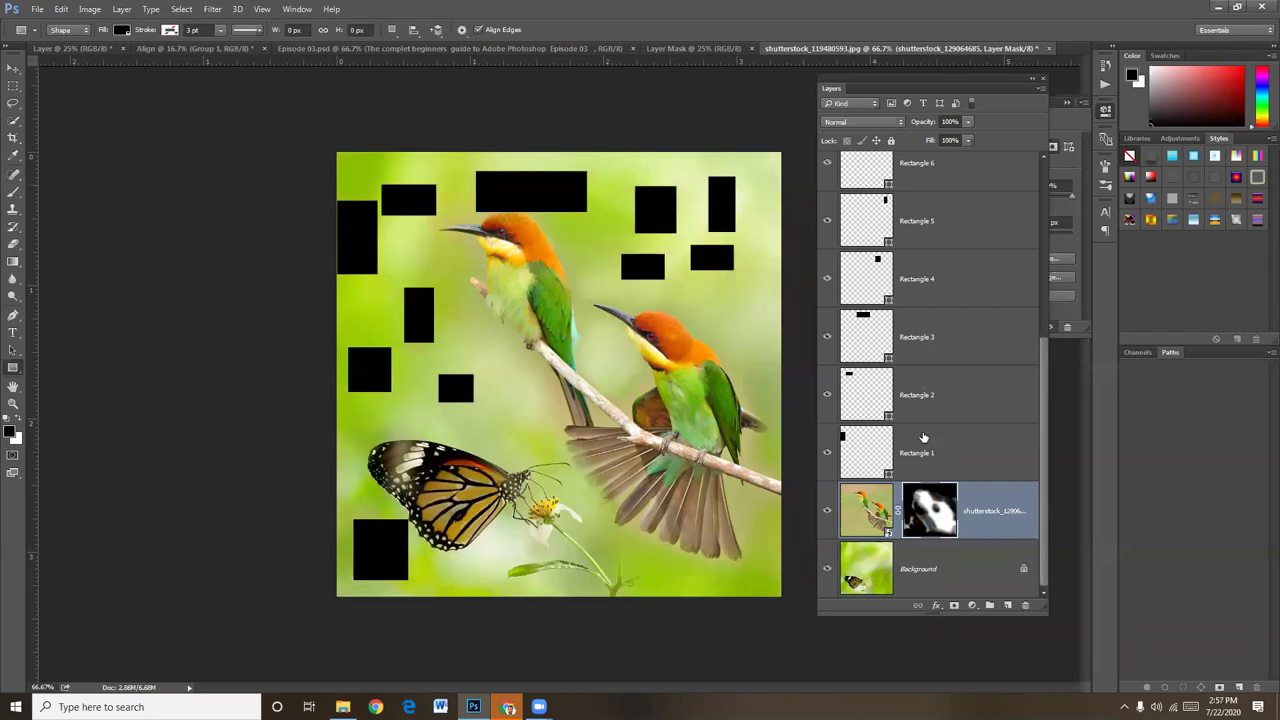
- Delete Rectangle 1 and temporarily disable the bird layer's mask
drag(923, 437, 922, 390)
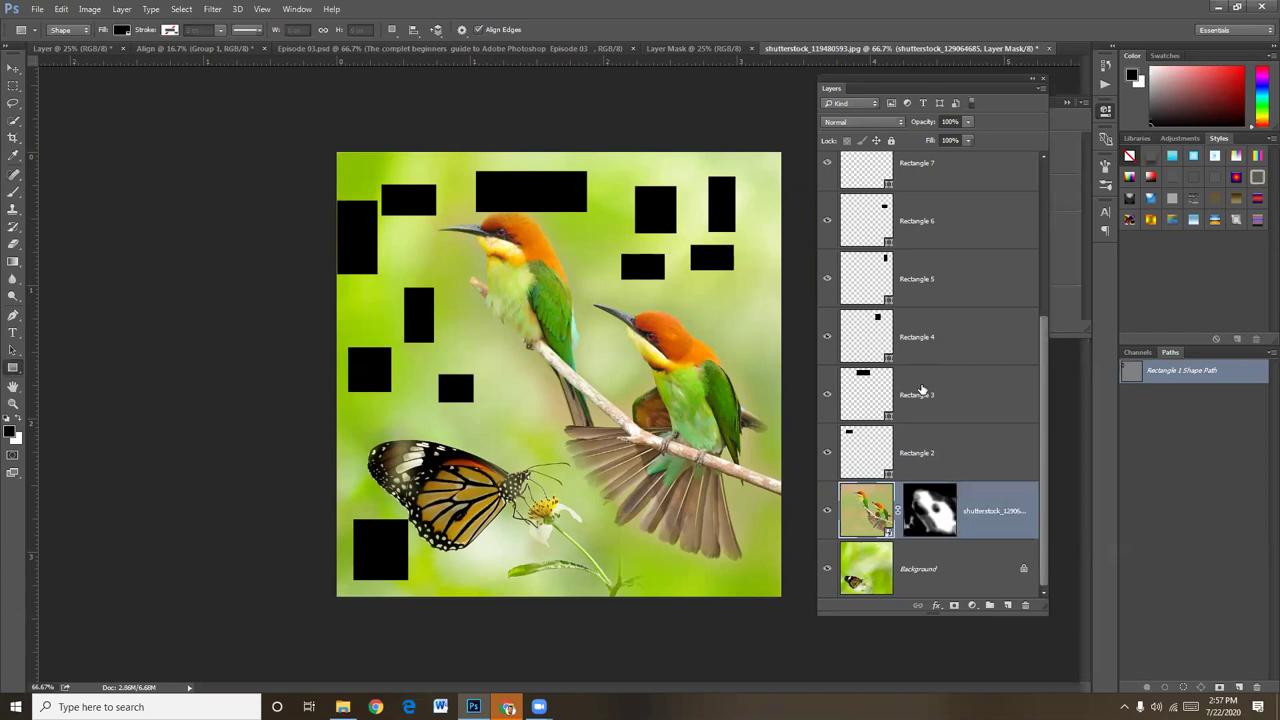
click(925, 395)
click(936, 444)
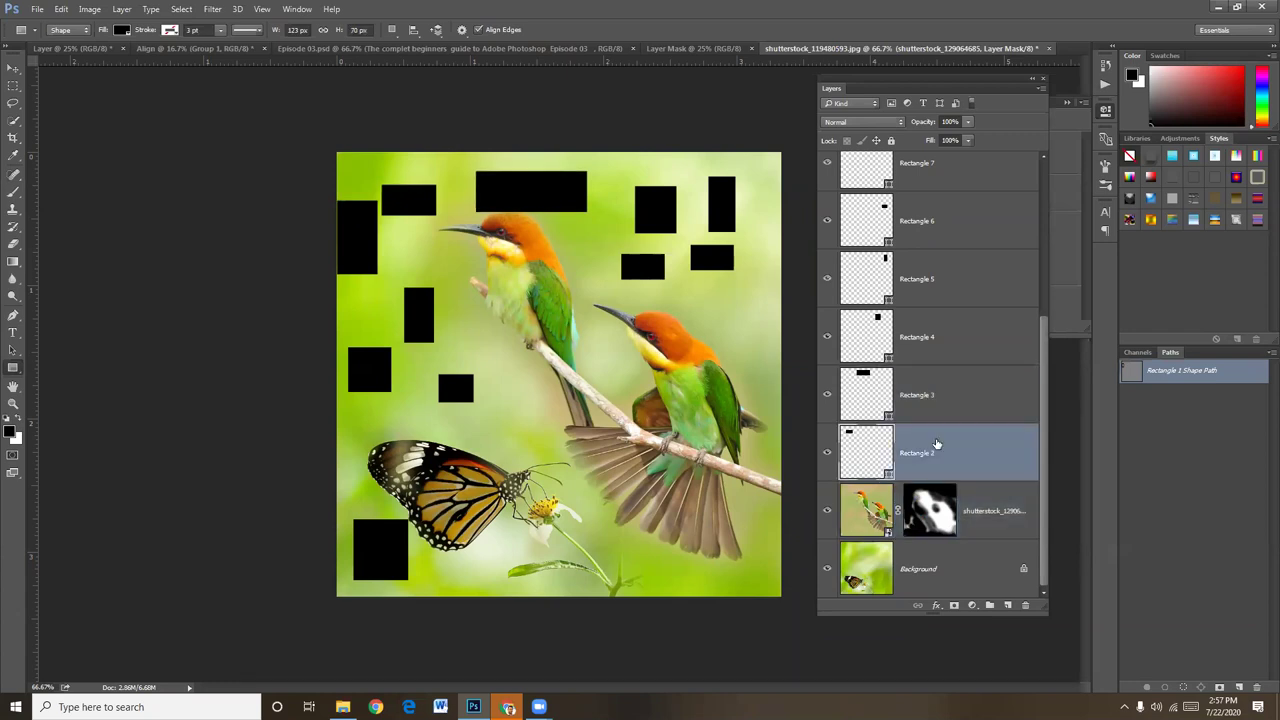
scroll(965, 341, up, 3)
scroll(965, 341, up, 2)
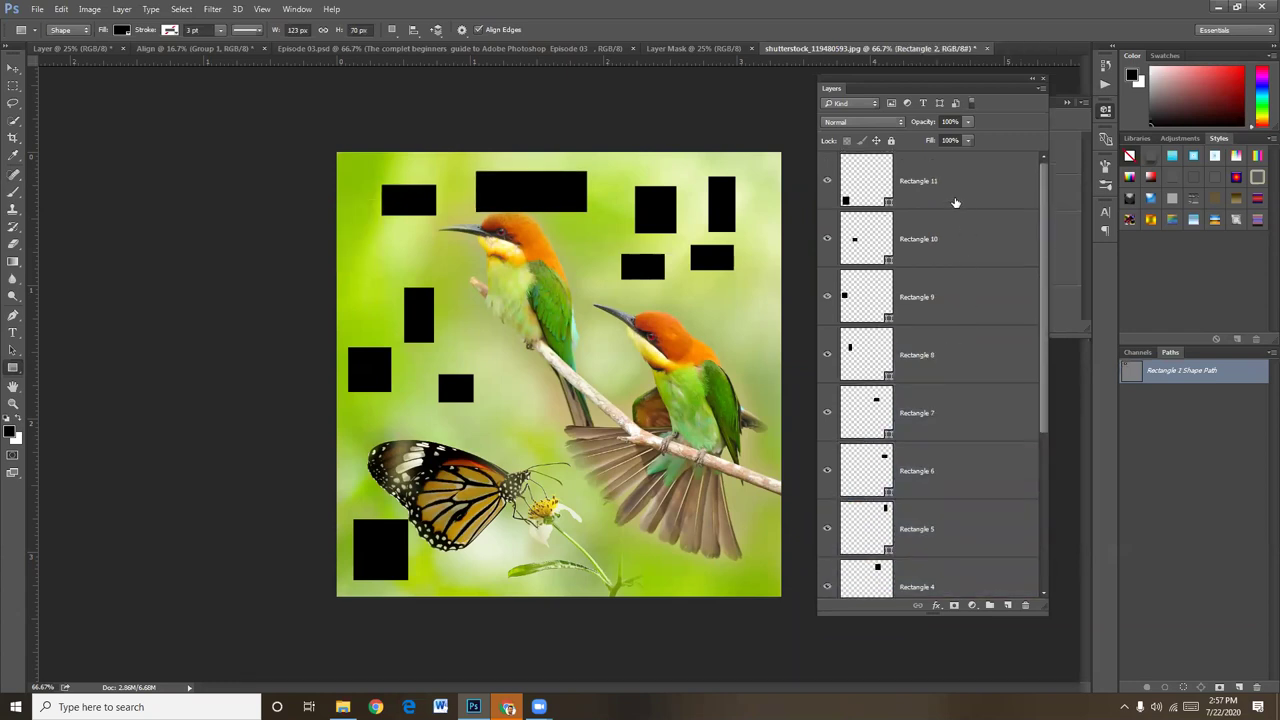
shift+click(943, 177)
scroll(997, 400, down, 5)
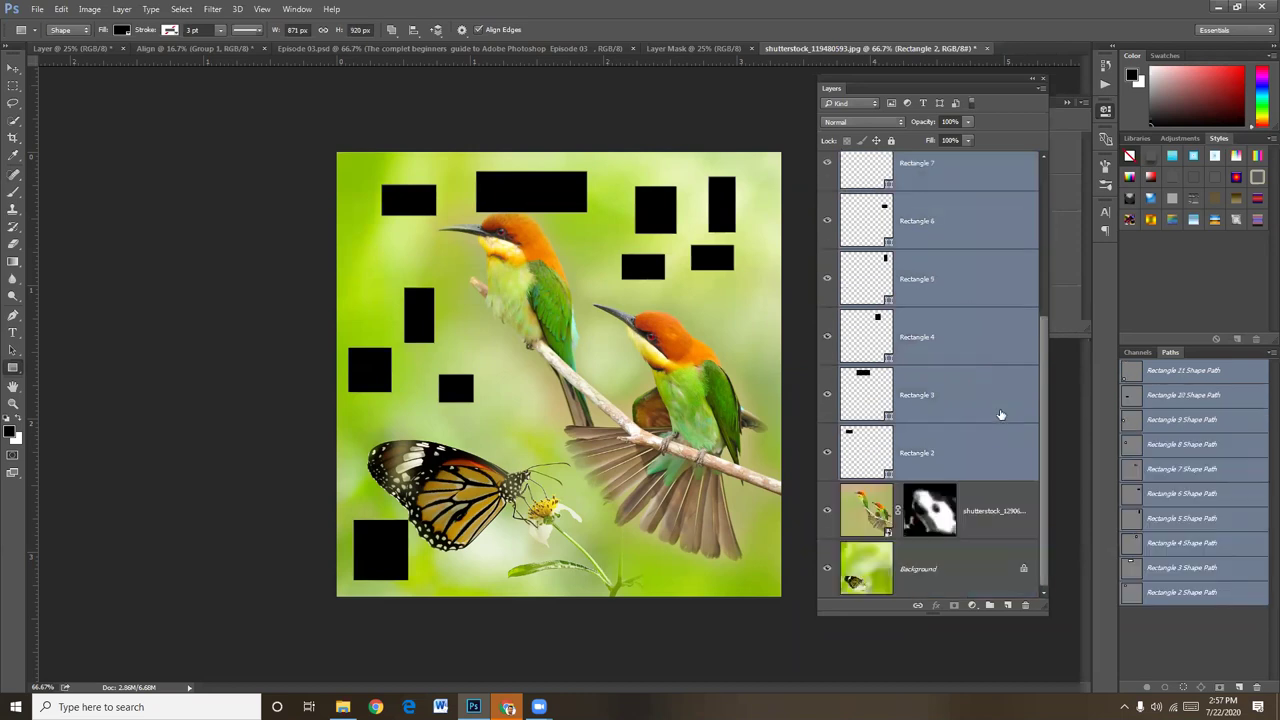
click(930, 512)
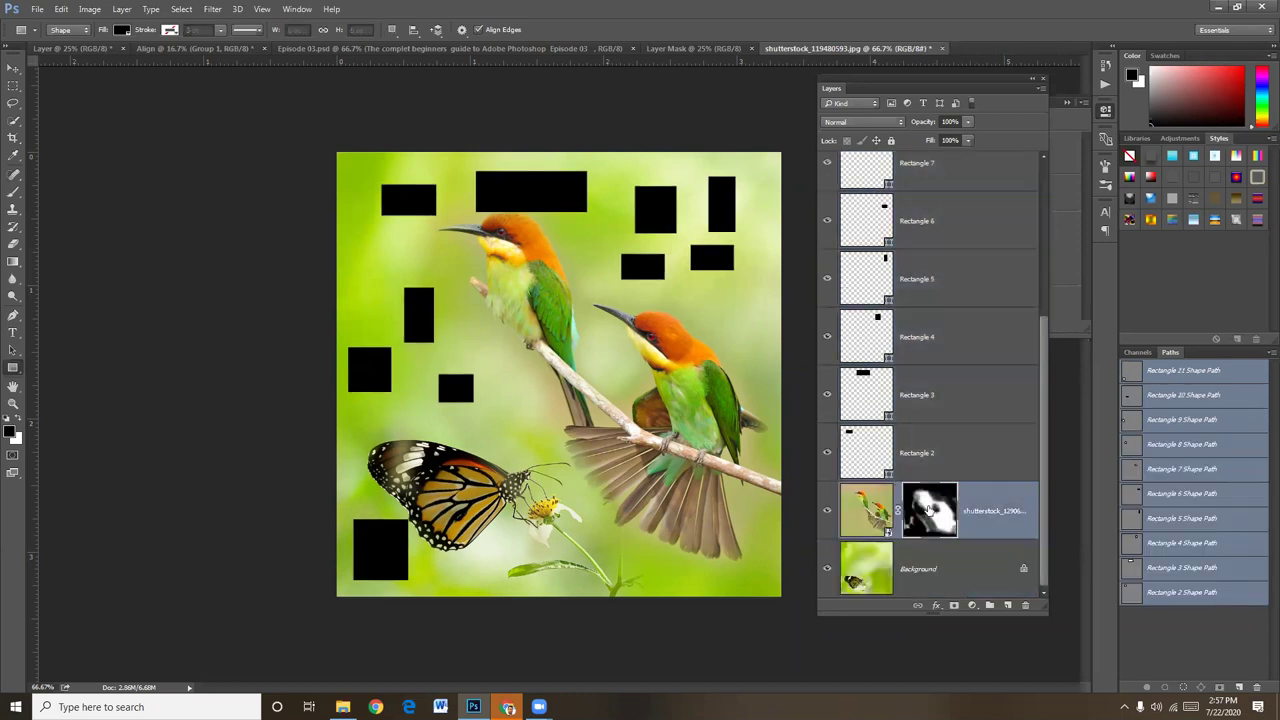
right_click(930, 510)
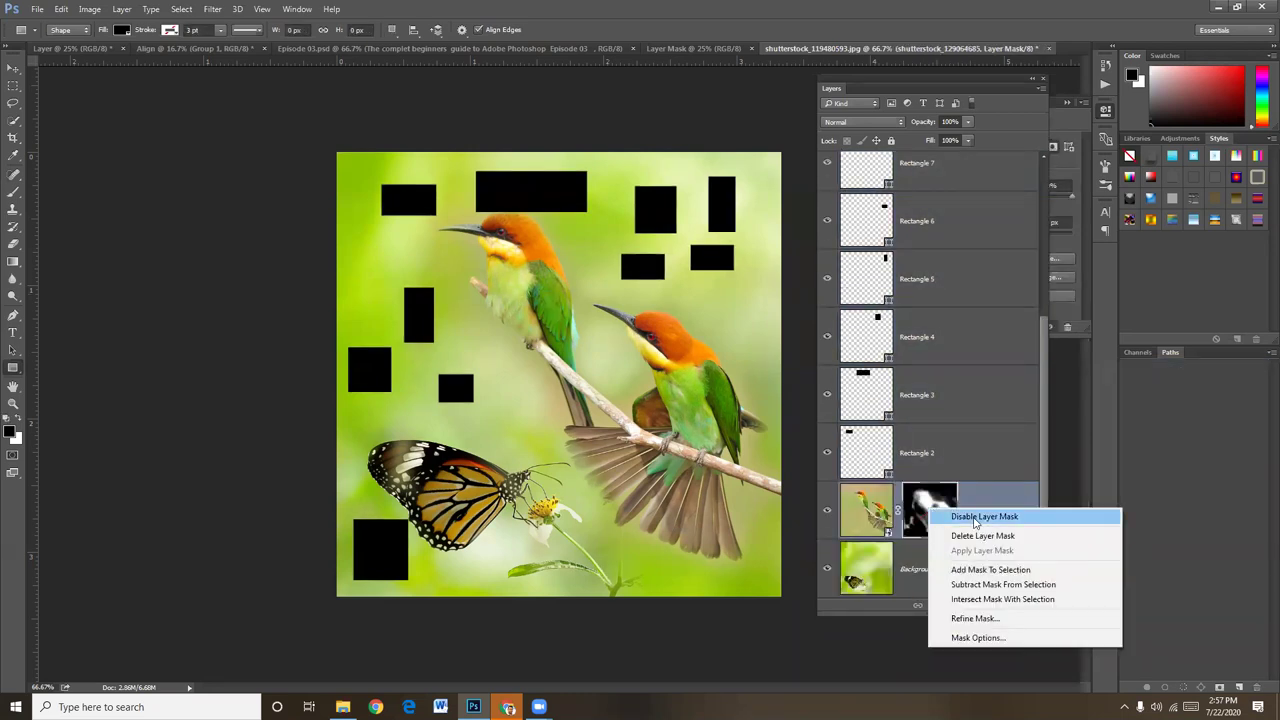
click(975, 518)
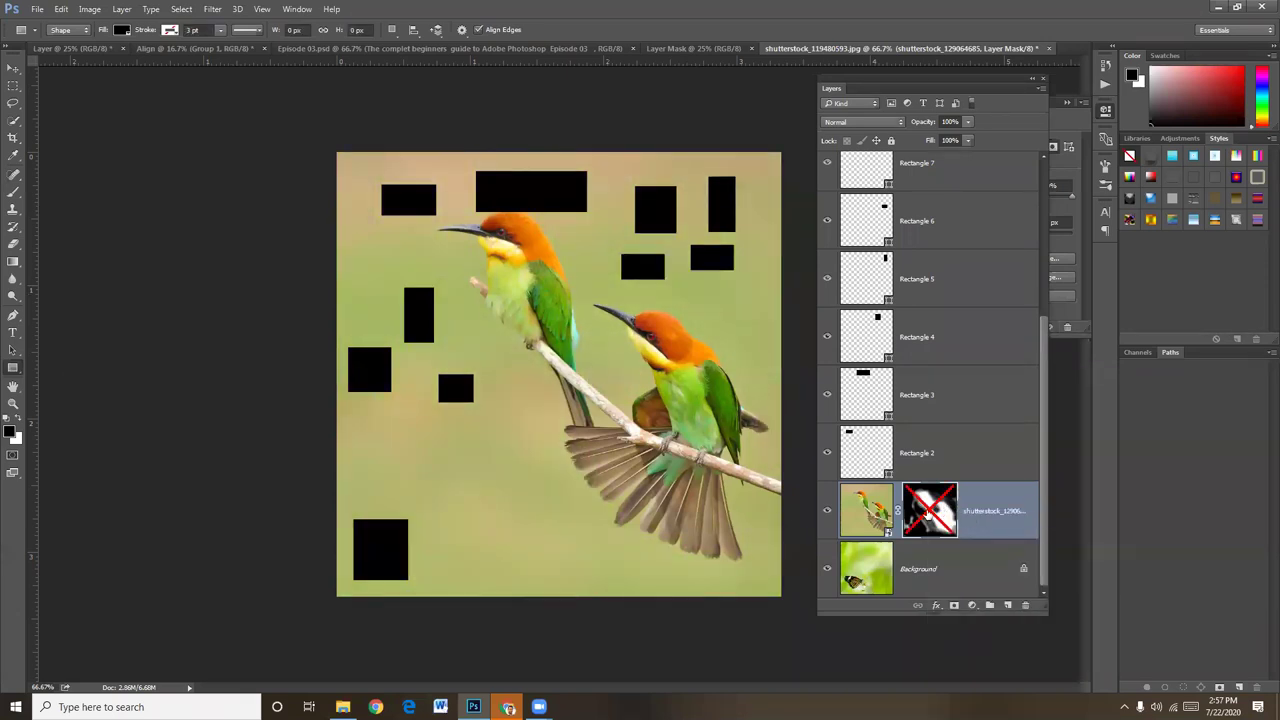
- Delete layers Rectangle 2 through 11 together and re-enable the layer mask
click(933, 443)
scroll(944, 327, up, 5)
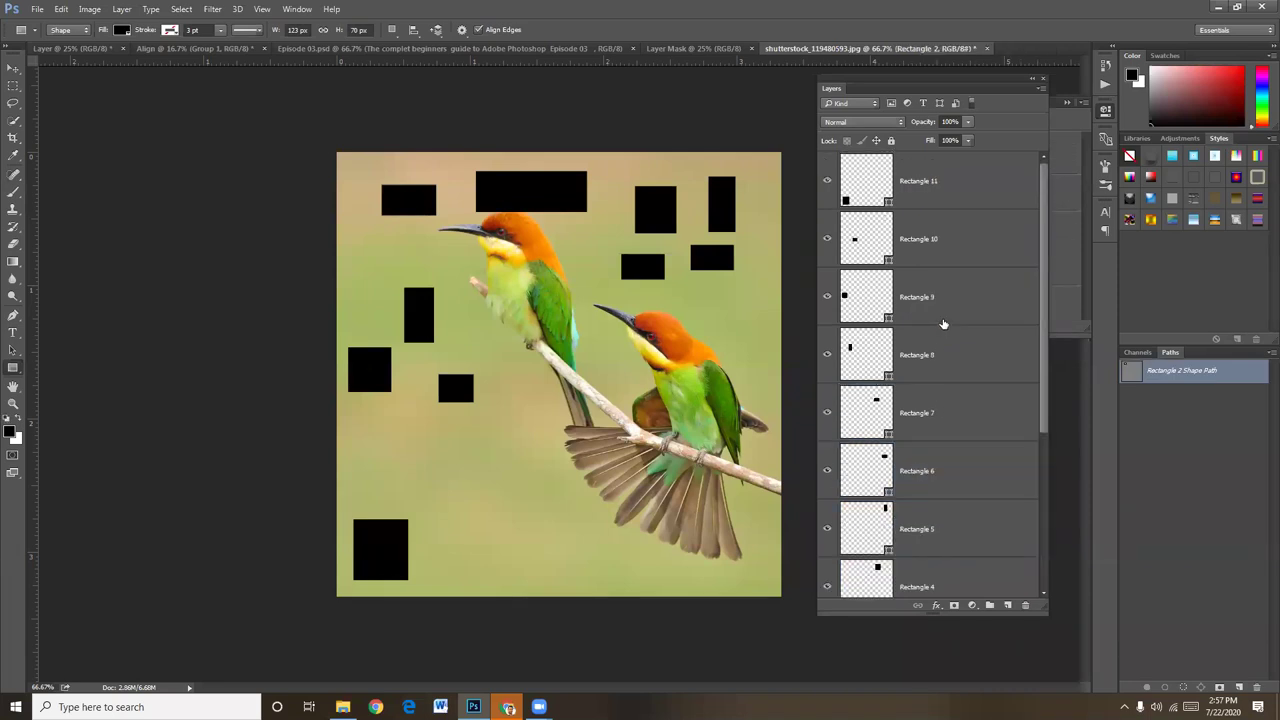
shift+click(923, 174)
right_click(925, 175)
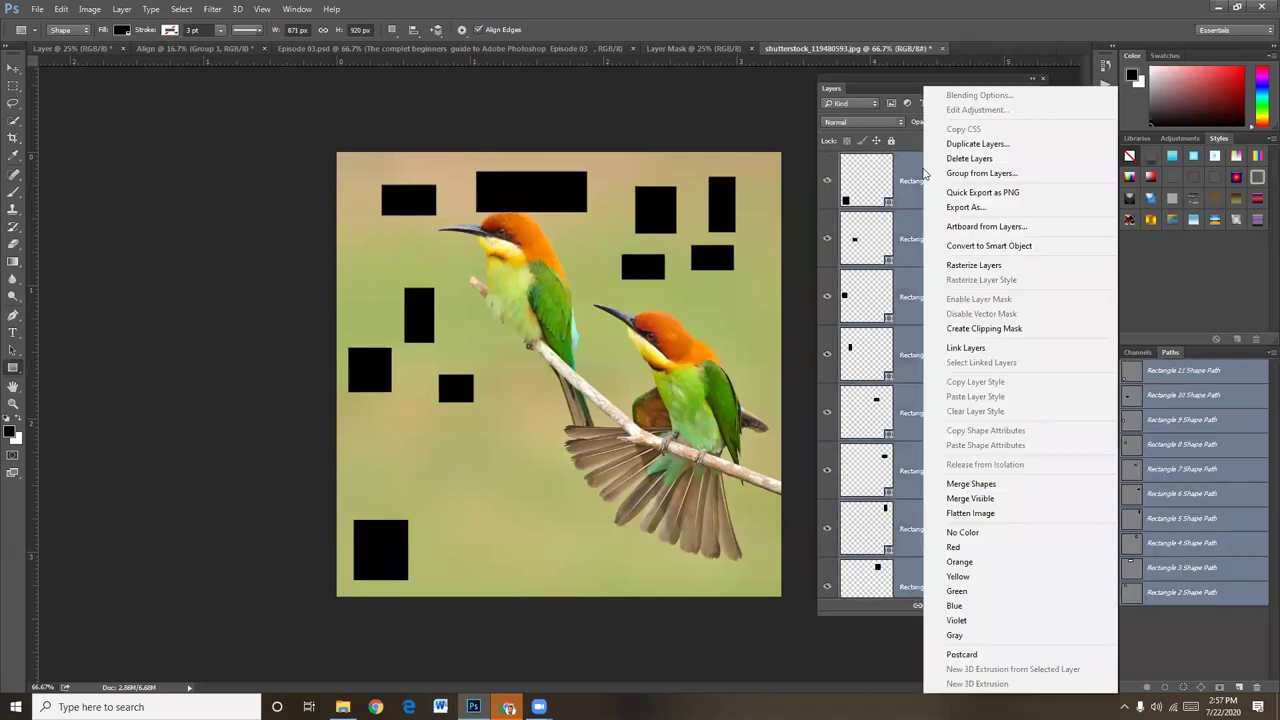
click(911, 173)
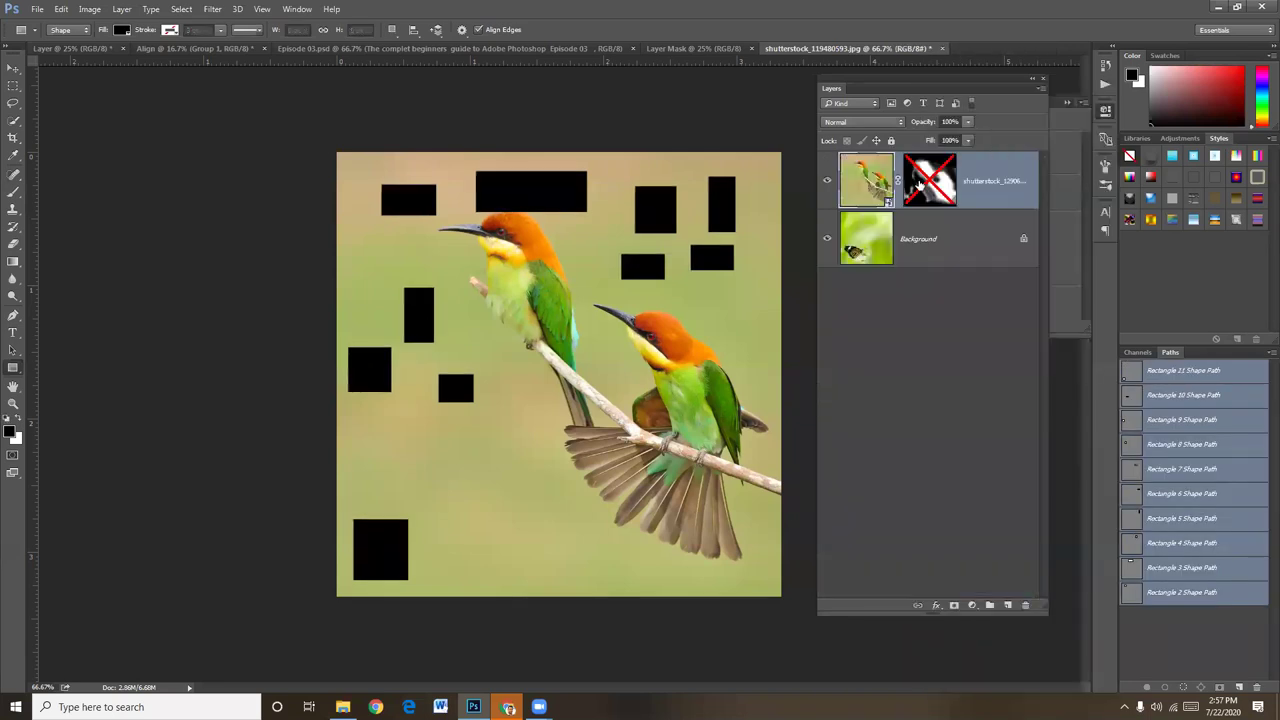
shift+click(921, 187)
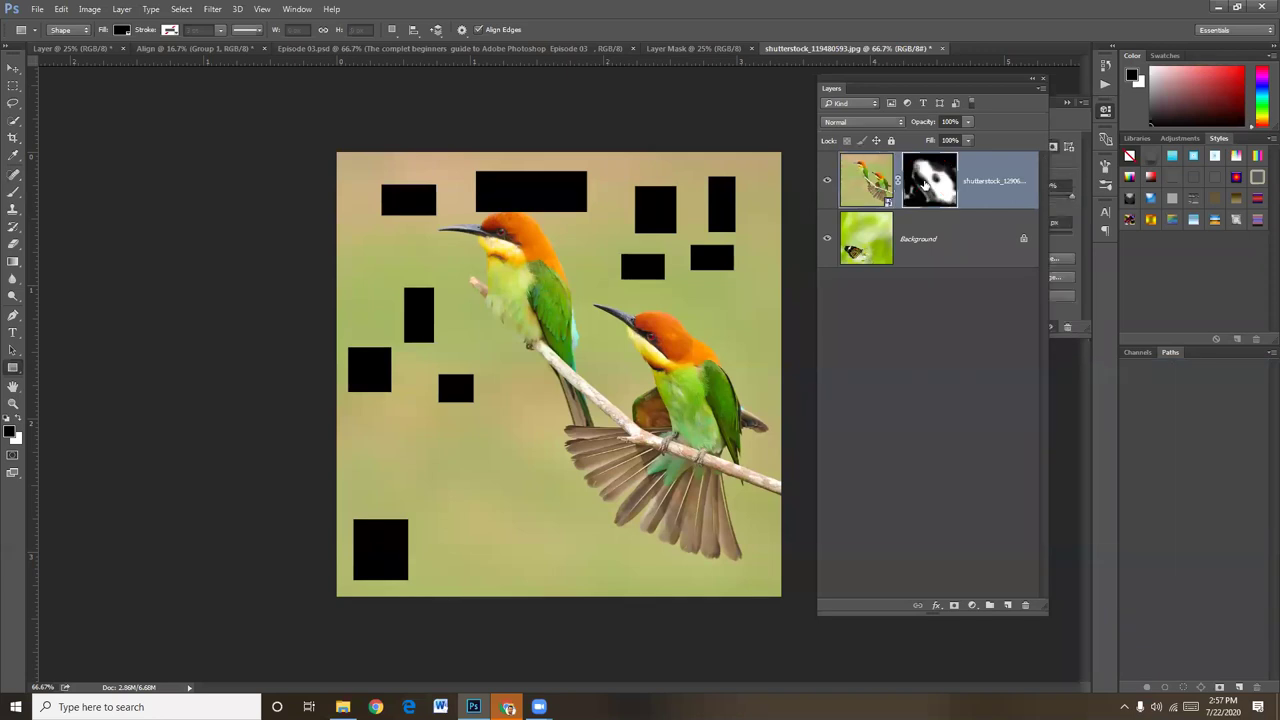
right_click(926, 184)
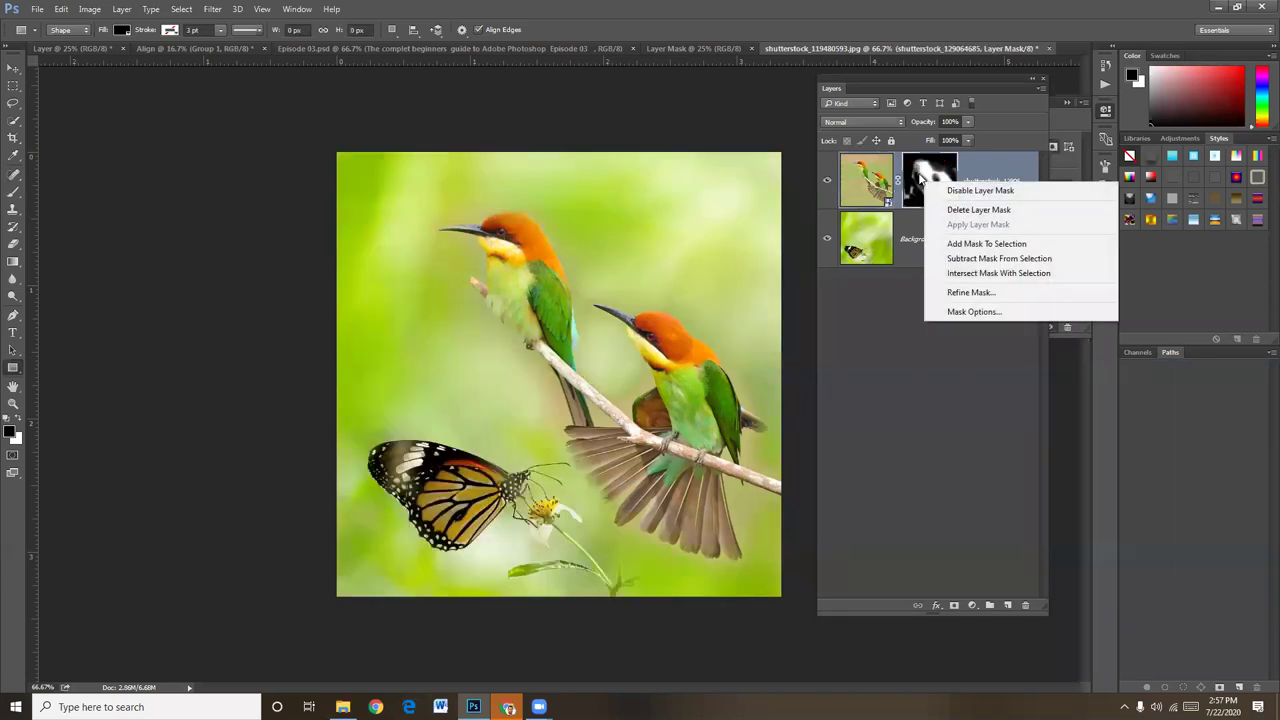
key(Escape)
right_click(919, 177)
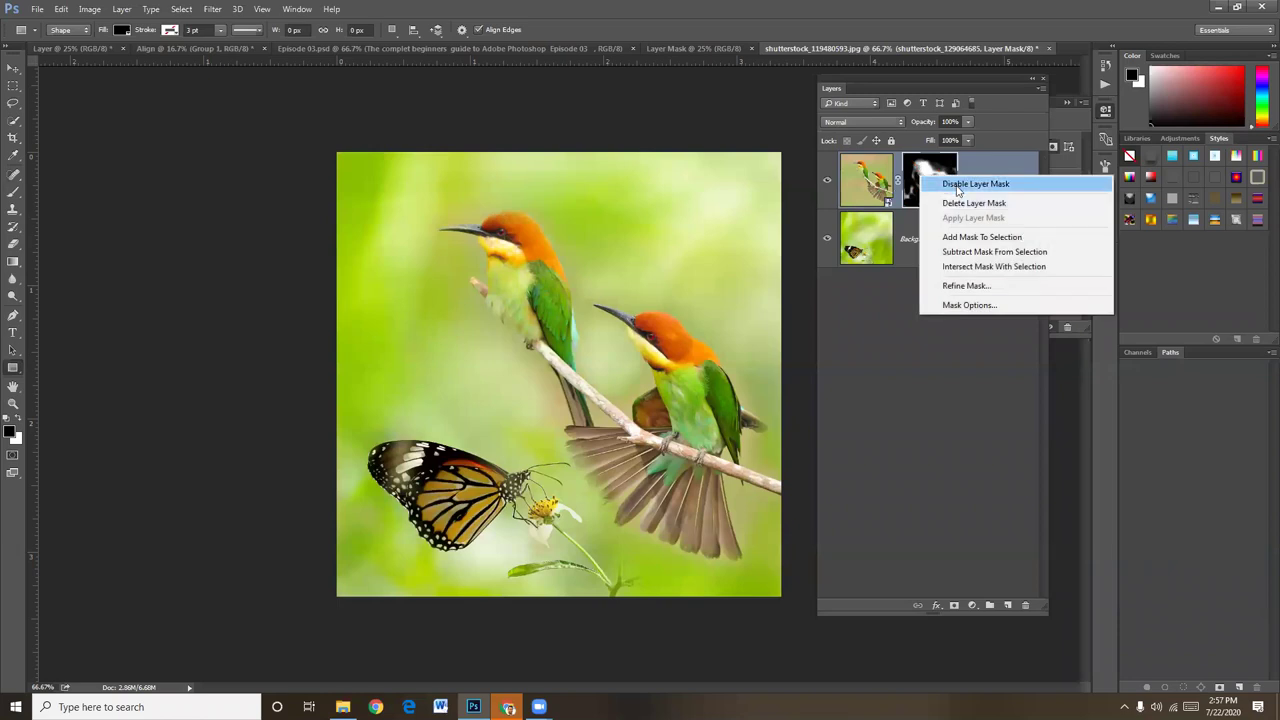
key(Escape)
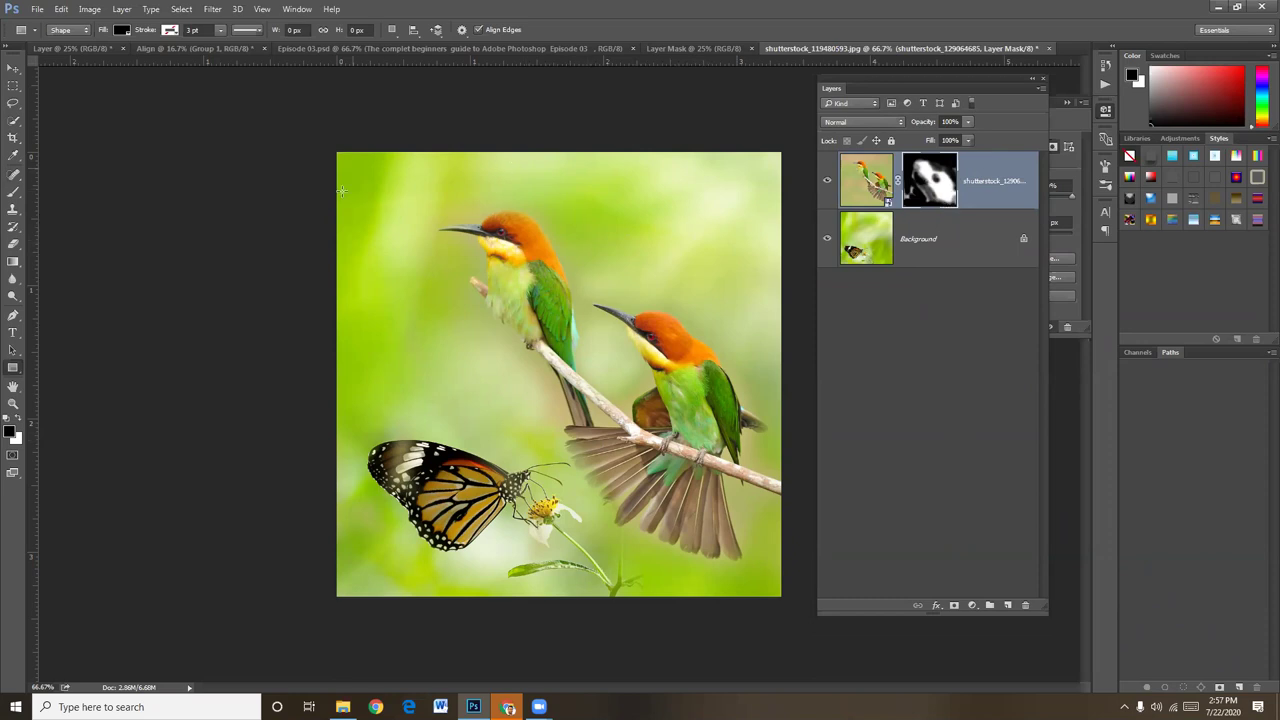
- Rename the bird photo layer to 'Mask'
double_click(1002, 182)
text(Mask)
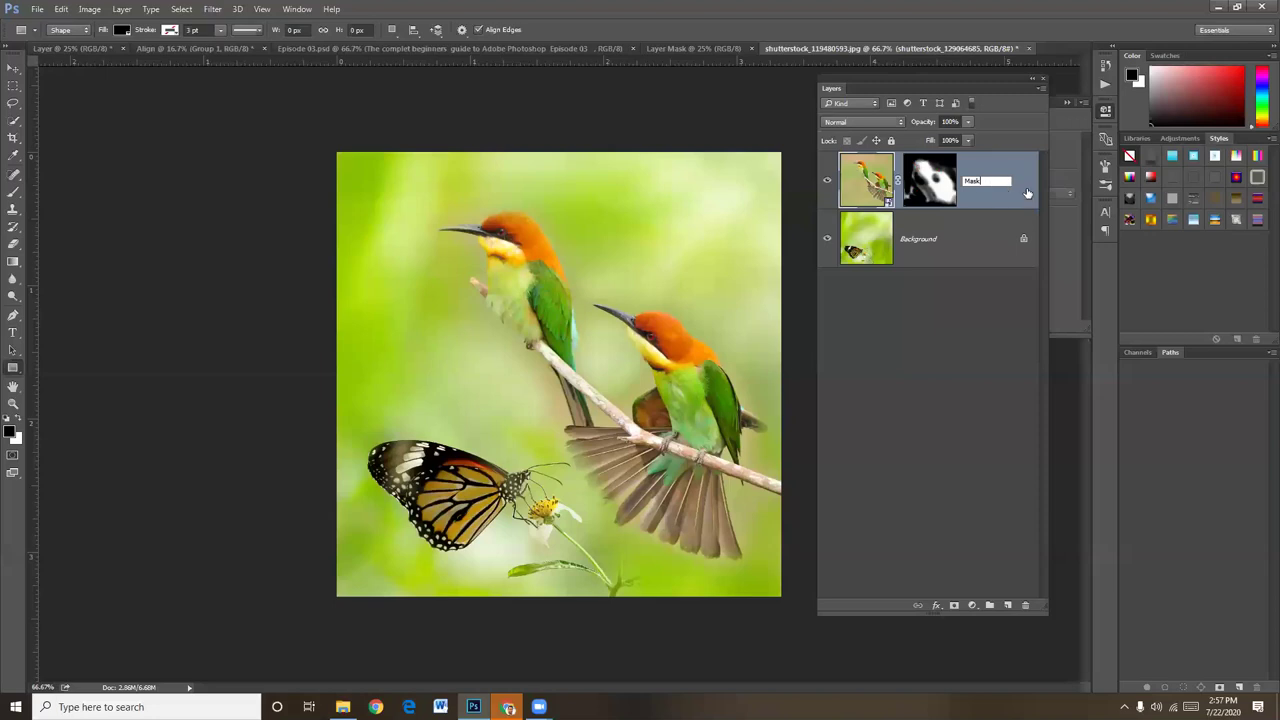
key(Return)
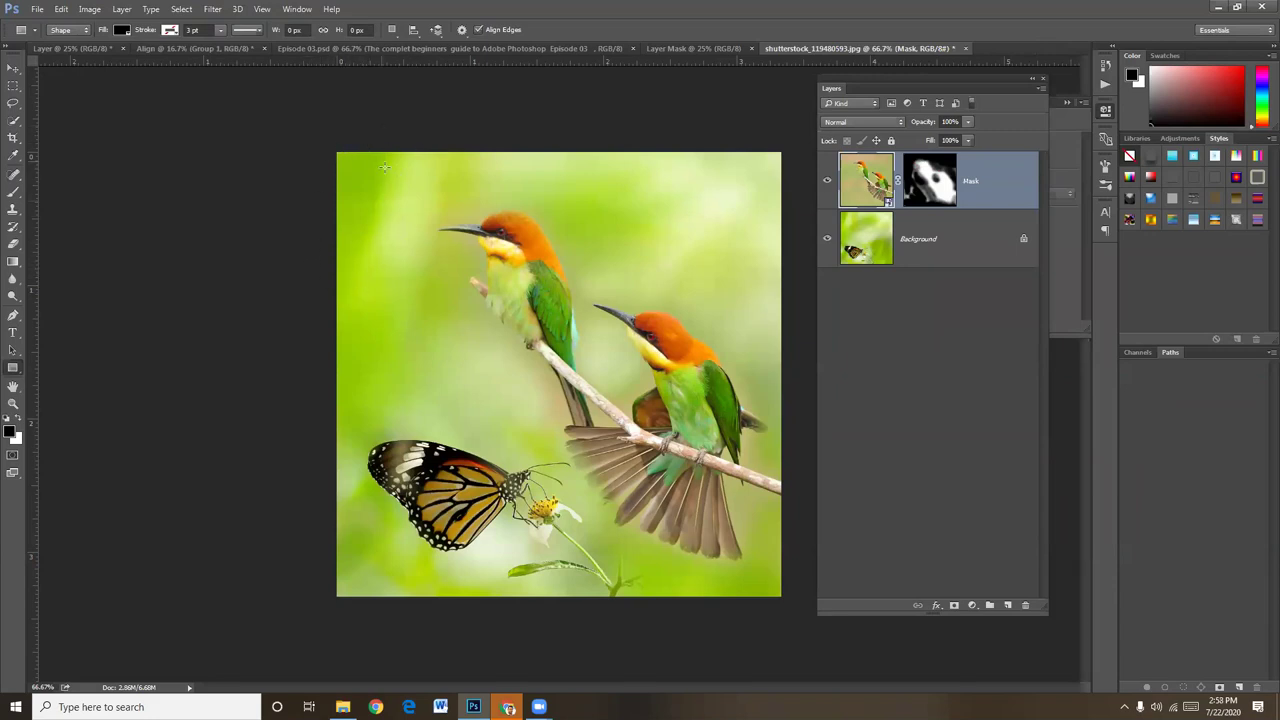
- Undo a stray rectangle and switch to the Brush tool
drag(307, 258, 332, 147)
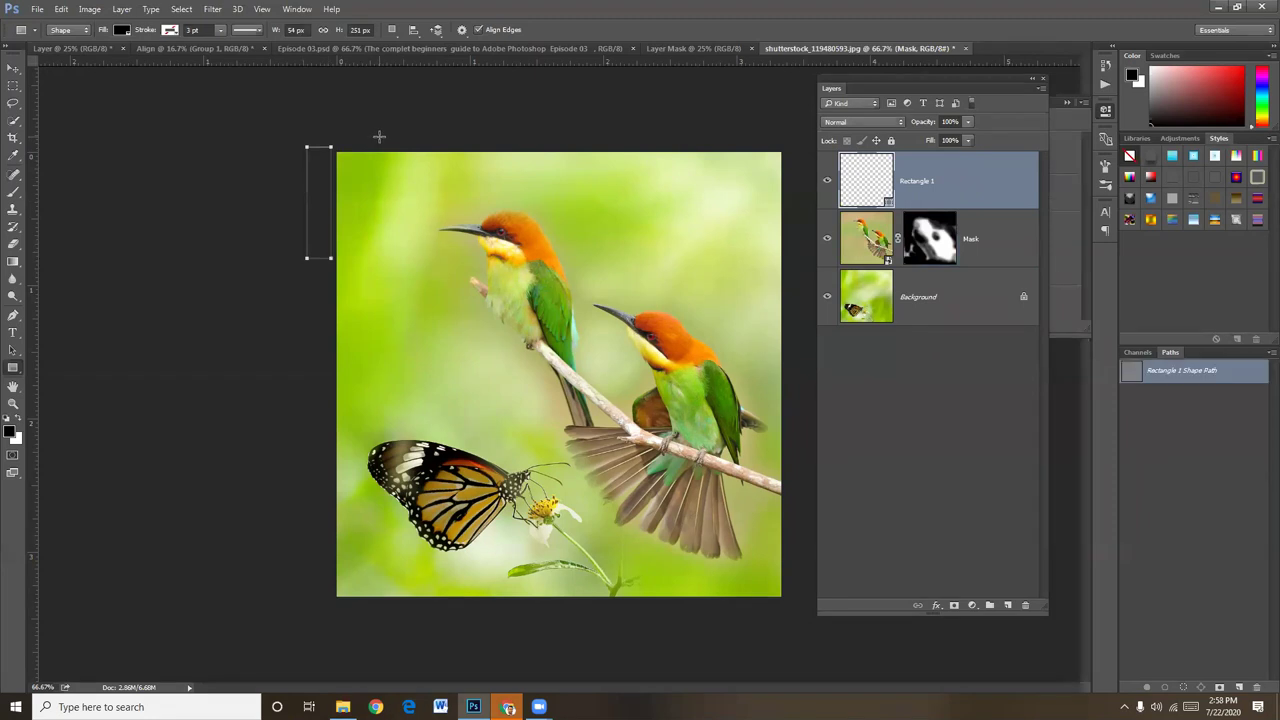
key(ctrl+z)
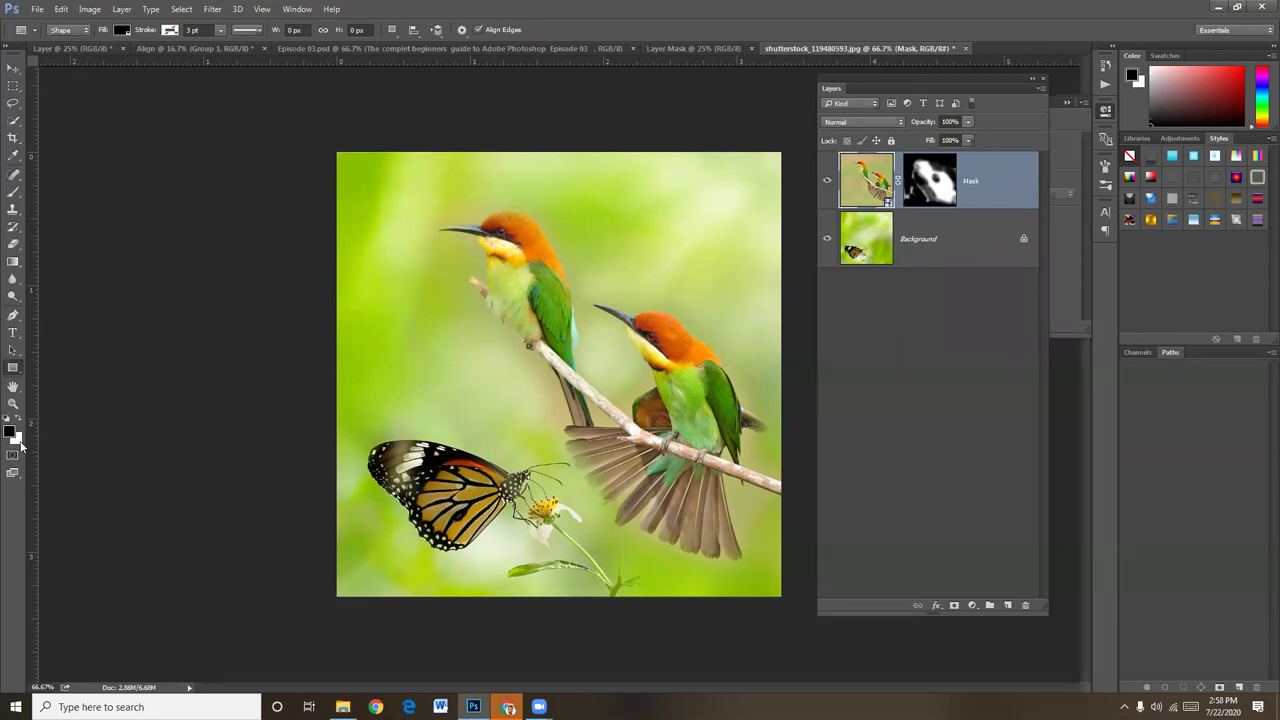
click(13, 190)
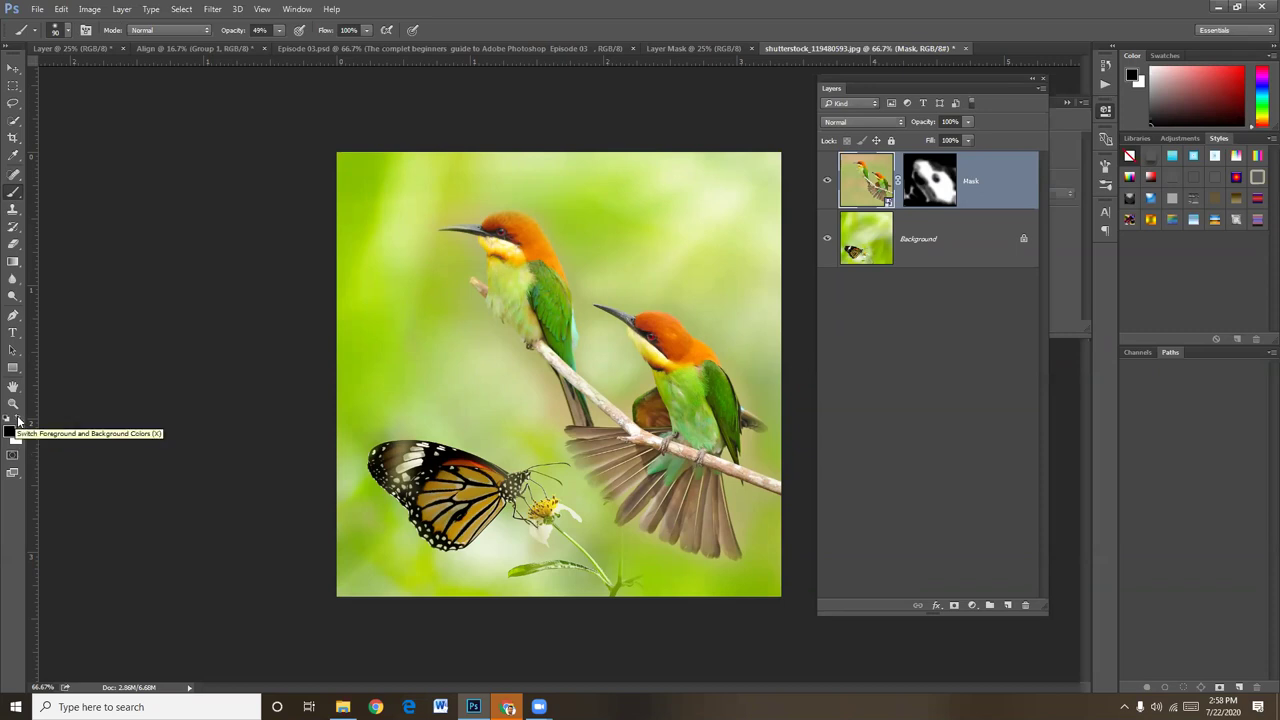
- Paint white at 100% opacity with a larger brush along the mask's top and left edges
click(18, 422)
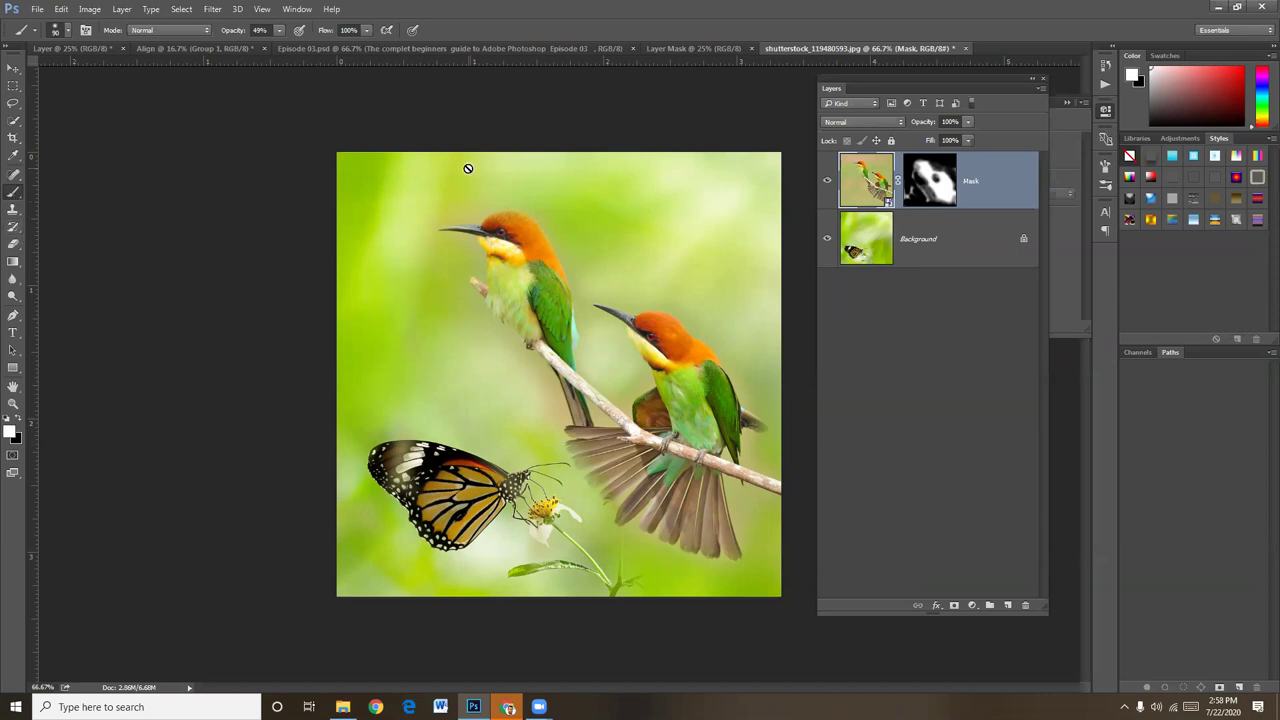
click(934, 180)
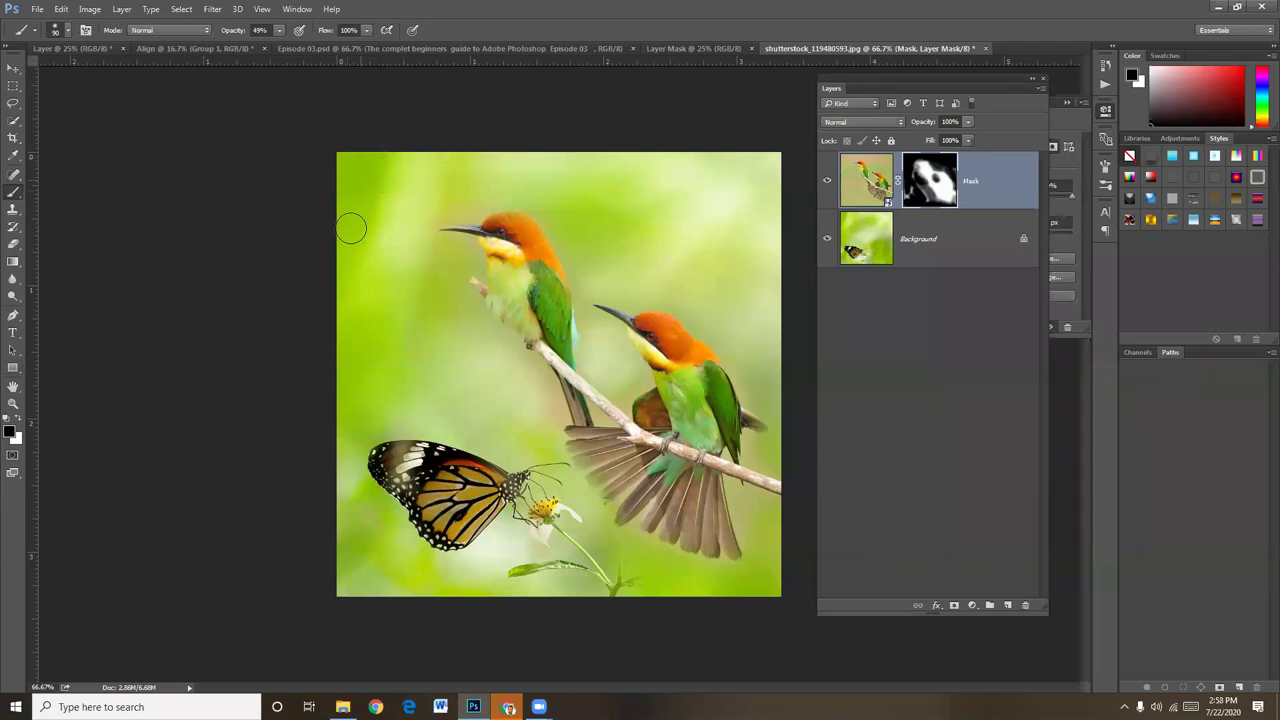
click(19, 427)
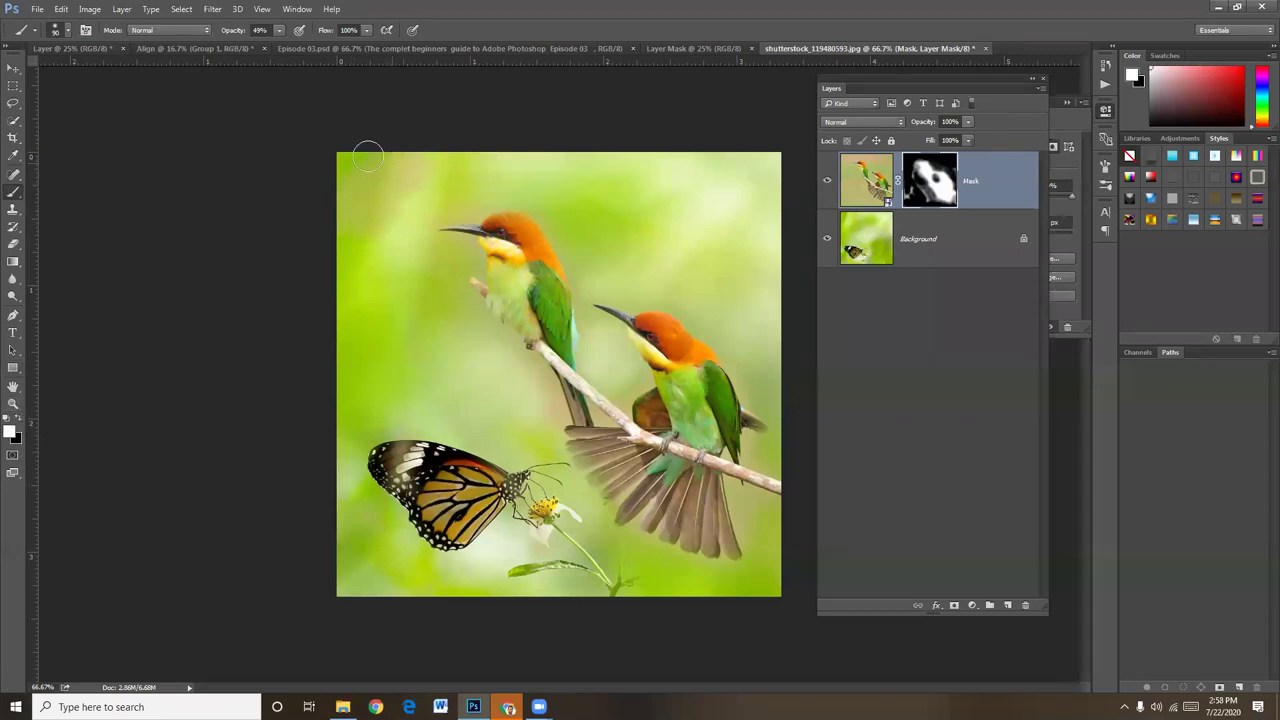
drag(227, 30, 280, 30)
mouse_move(430, 170)
mouse_down()
mouse_move(355, 198)
mouse_move(362, 218)
mouse_up()
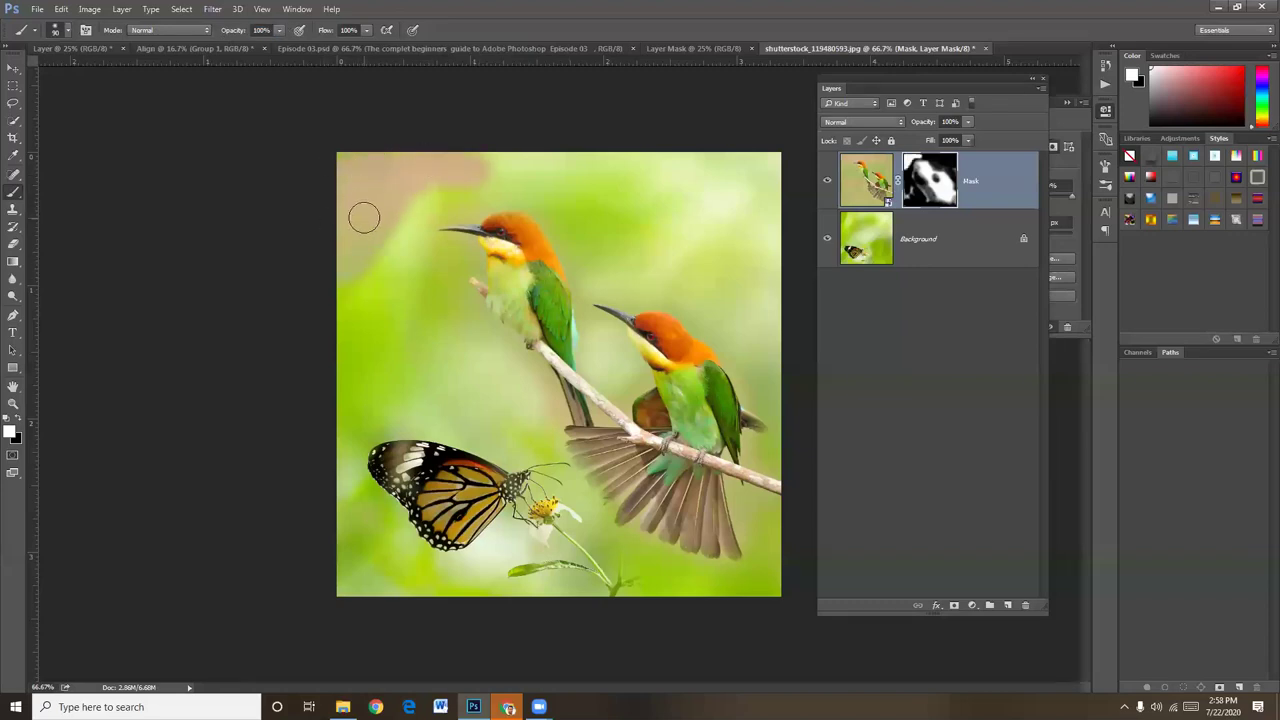
key(bracketright)
key(bracketright)
key(bracketright)
drag(349, 289, 389, 194)
mouse_move(490, 134)
mouse_down()
mouse_move(778, 163)
mouse_move(731, 189)
mouse_up()
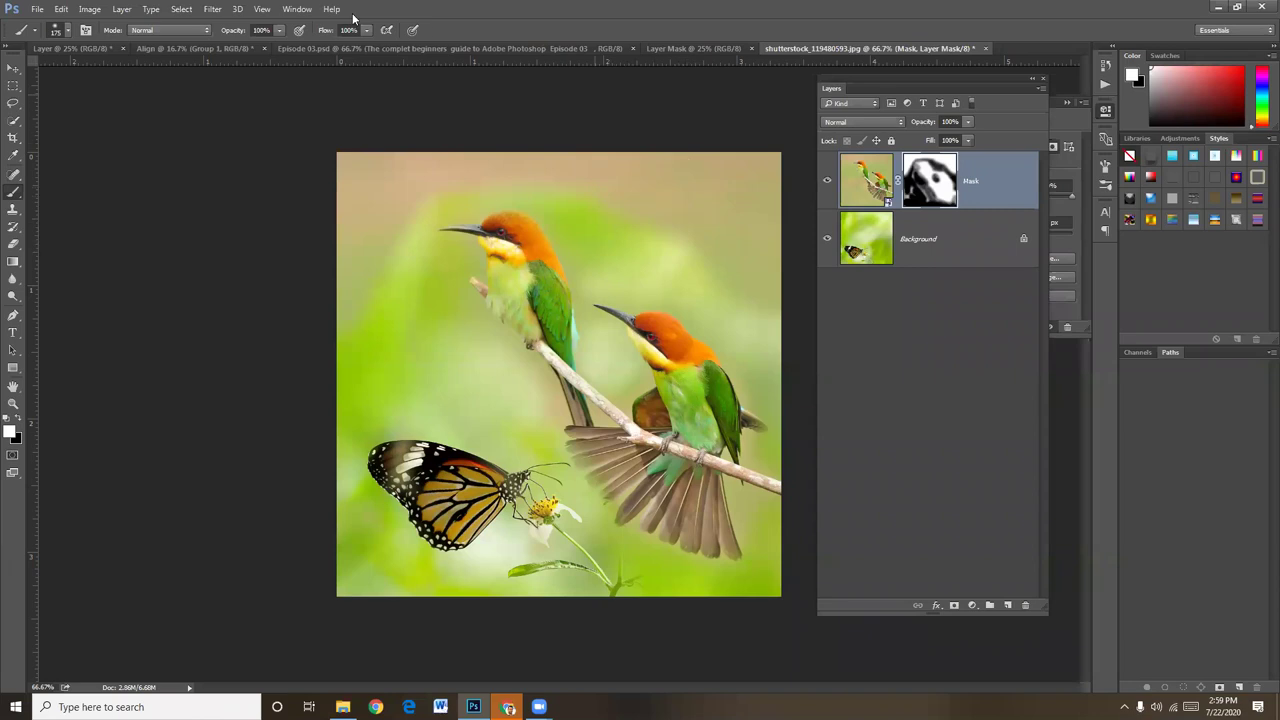
- Lower brush opacity to about 76% then 52%, softly painting the top, left side and butterfly area
drag(240, 33, 226, 31)
drag(594, 189, 589, 183)
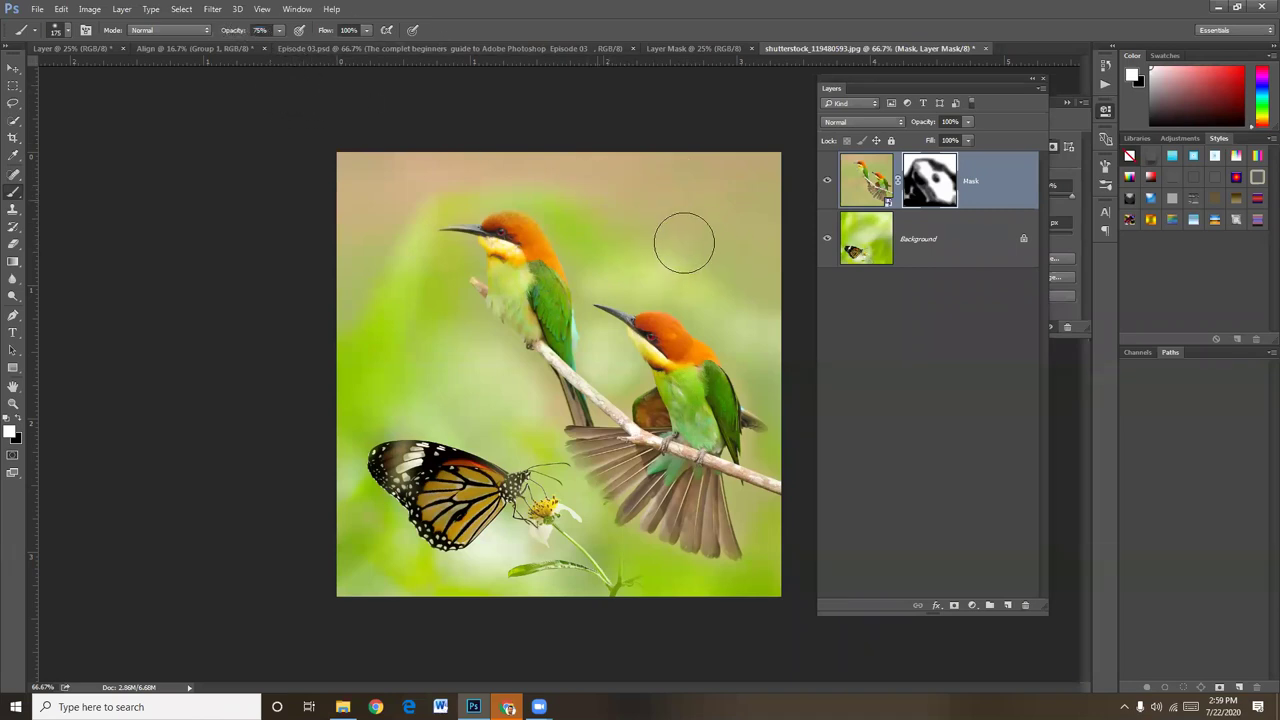
drag(240, 31, 222, 32)
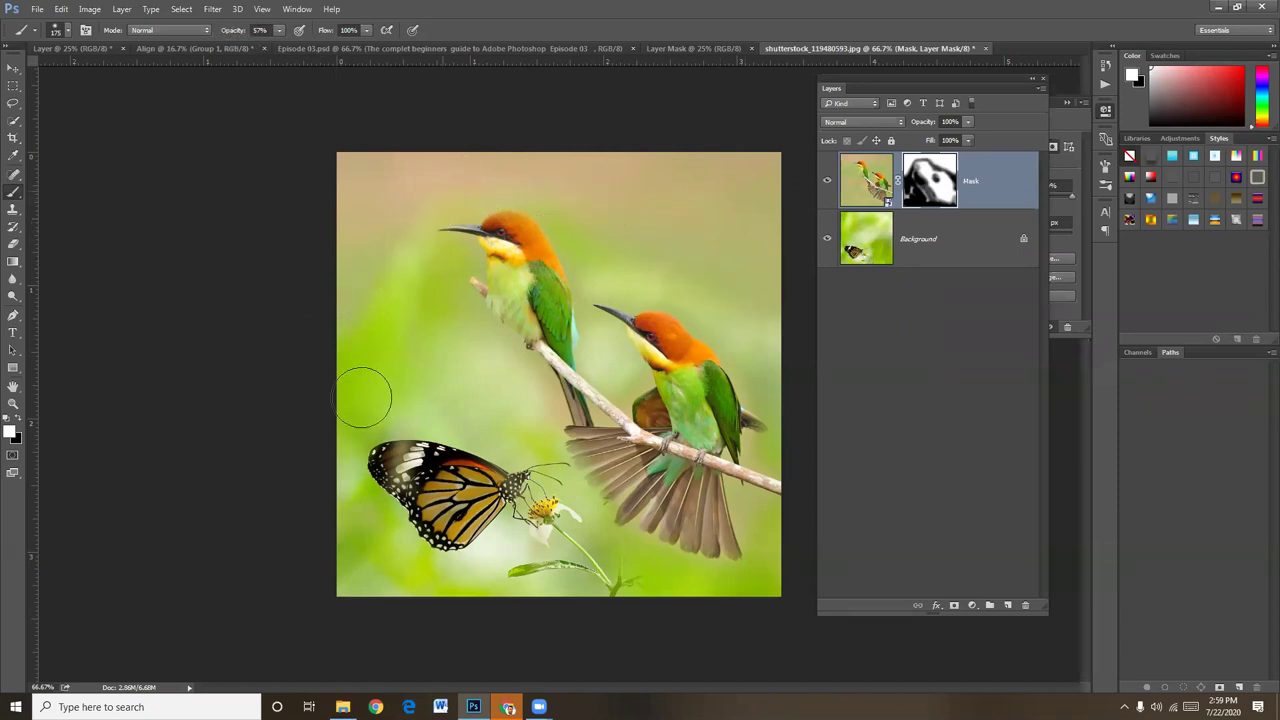
drag(319, 386, 366, 234)
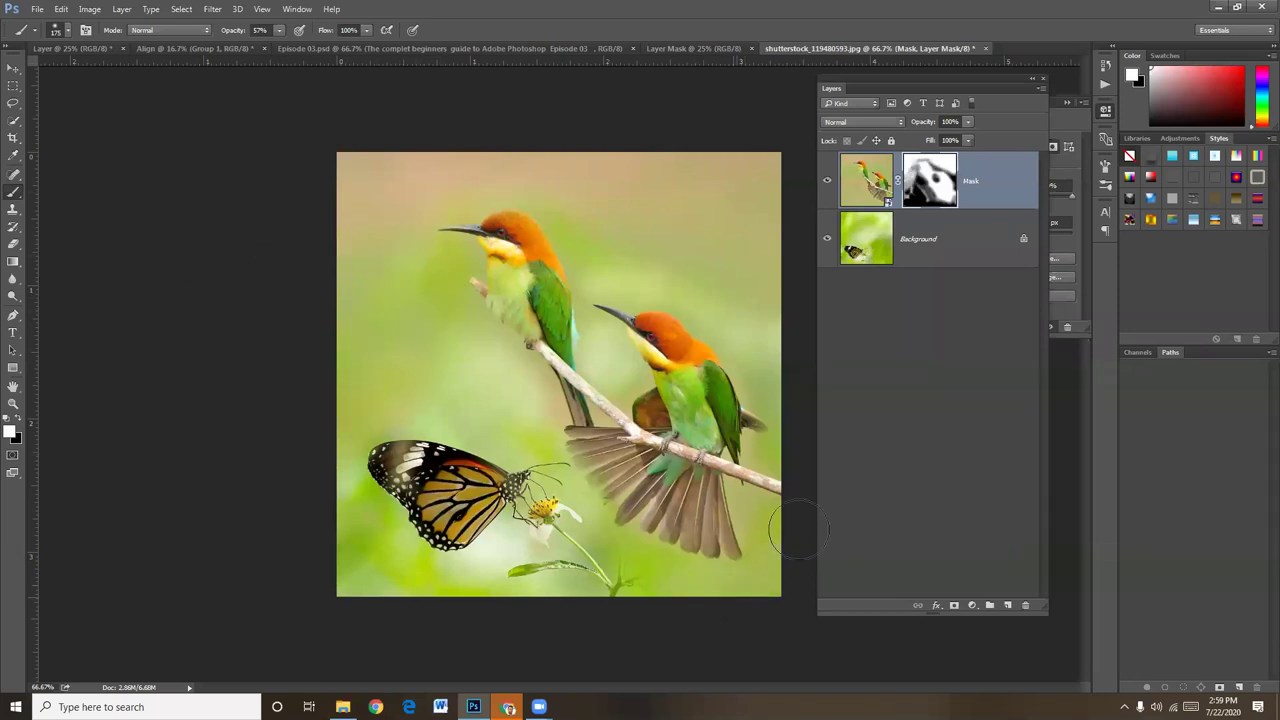
drag(335, 495, 385, 560)
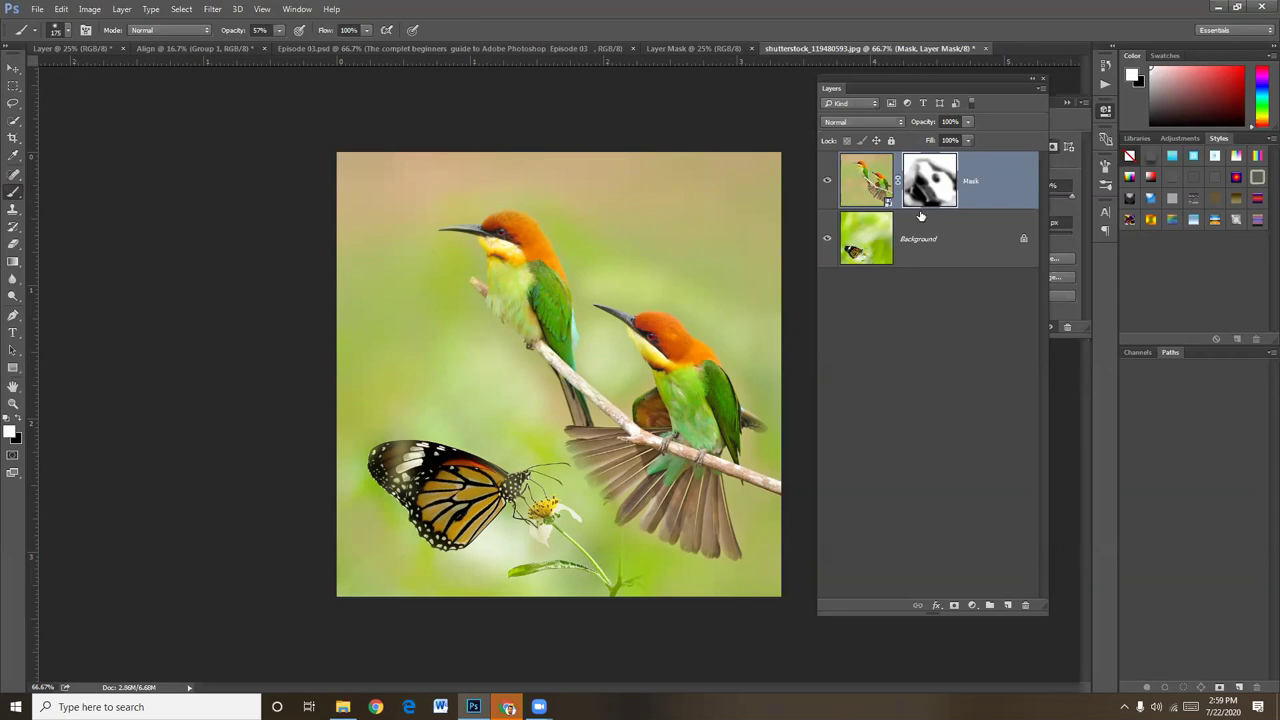
- Paint the mask in mid grey to partly hide the photo at the top right
click(11, 431)
click(467, 258)
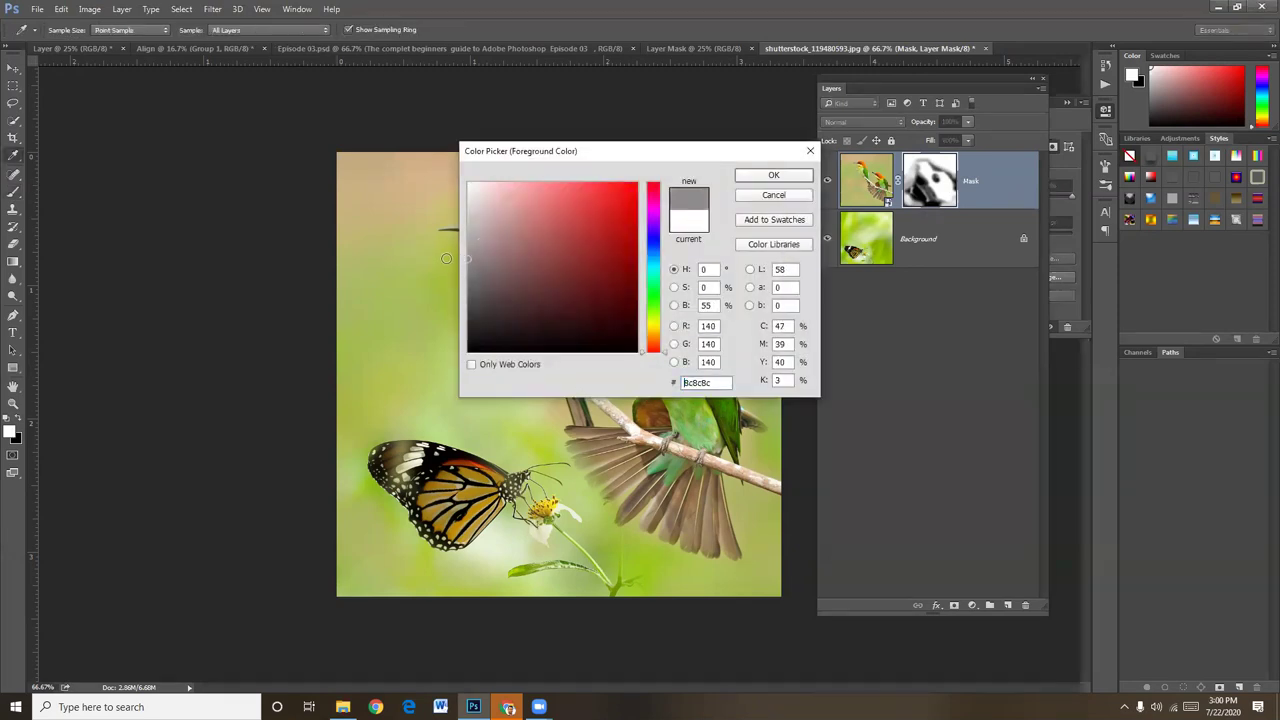
click(770, 176)
key(b)
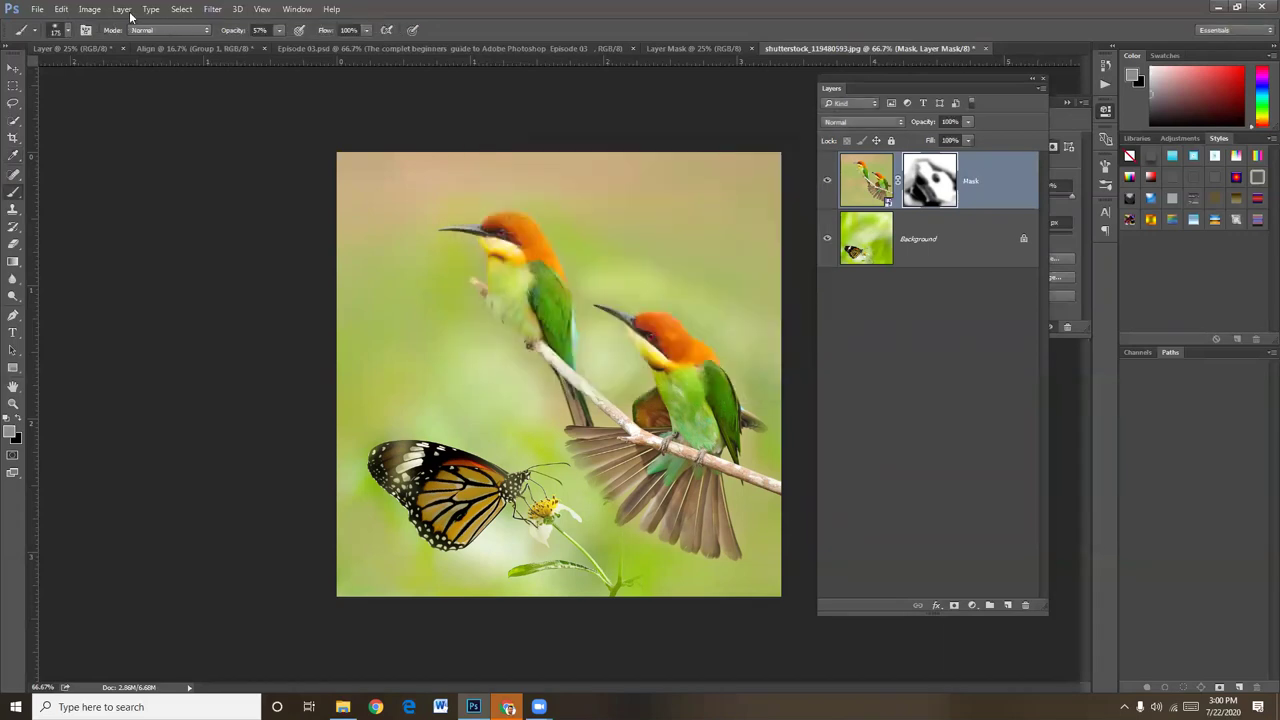
click(281, 31)
mouse_move(675, 164)
mouse_down()
mouse_move(733, 188)
mouse_move(543, 149)
mouse_move(566, 151)
mouse_move(351, 134)
mouse_move(543, 157)
mouse_move(474, 143)
mouse_move(263, 206)
mouse_move(357, 191)
mouse_move(352, 216)
mouse_up()
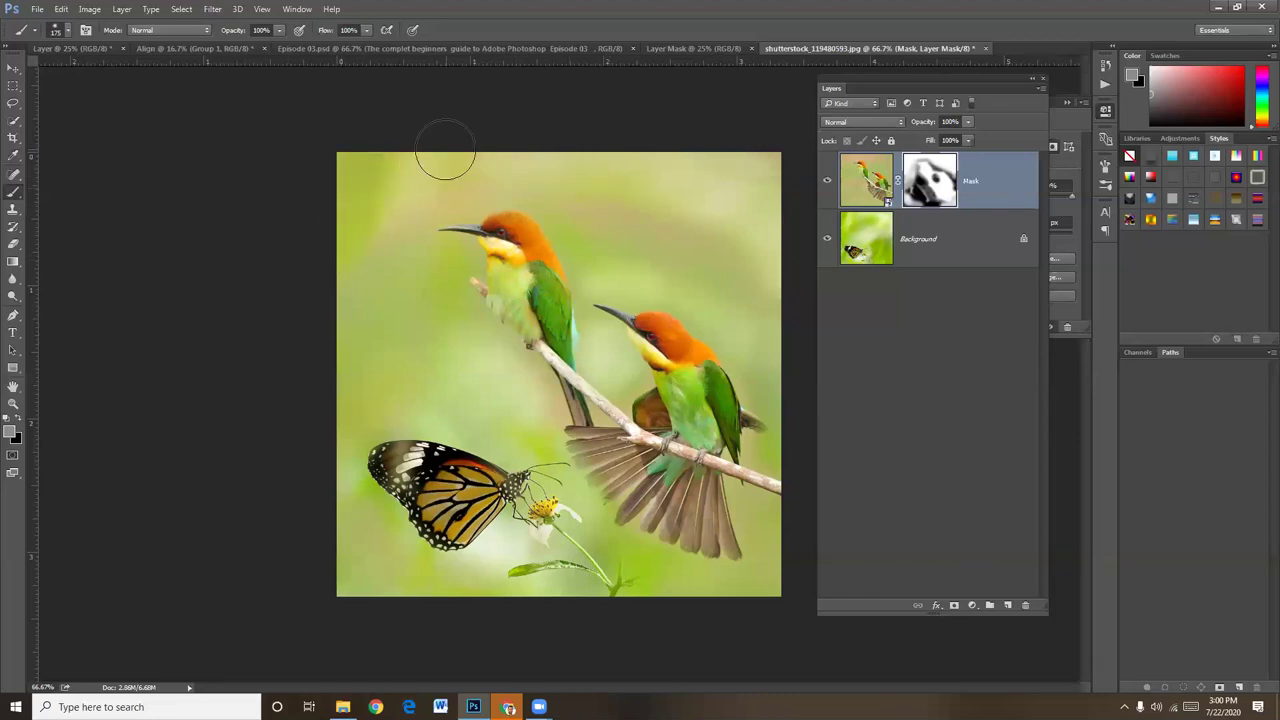
- Paint black over the upper right and left side, then set foreground to white (ffffff)
click(10, 430)
drag(541, 206, 467, 351)
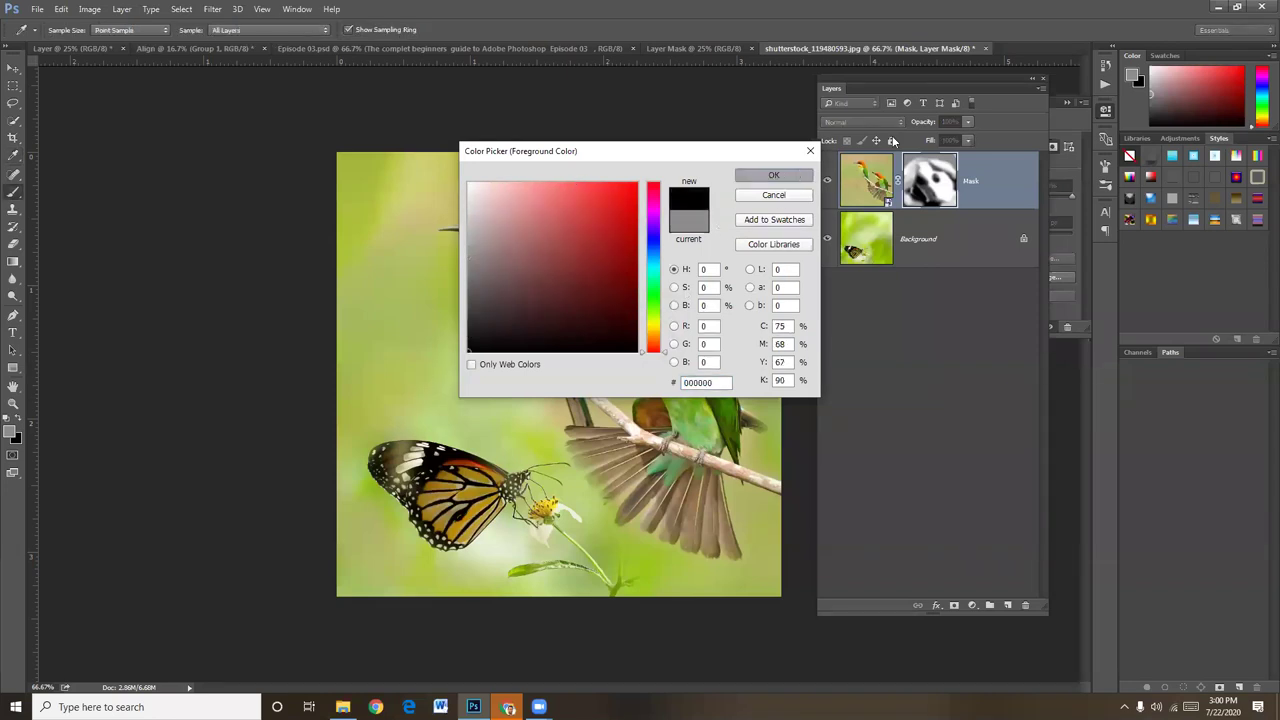
click(774, 175)
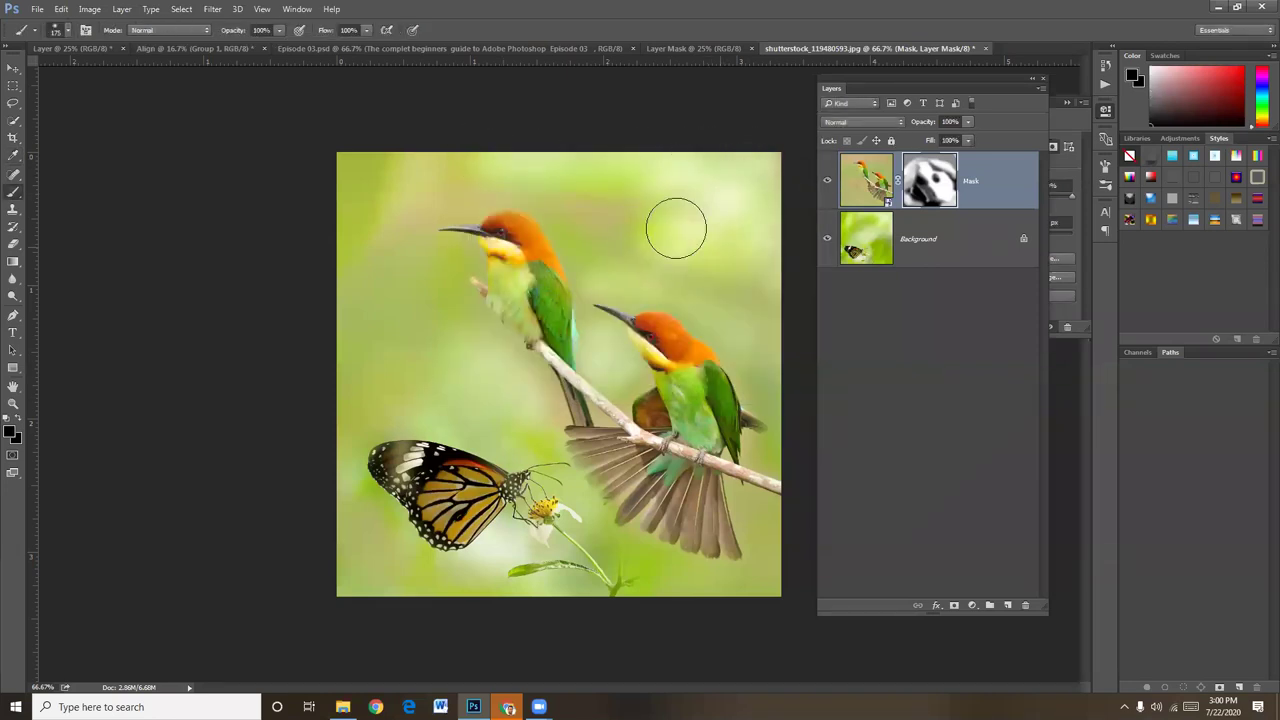
drag(714, 269, 680, 275)
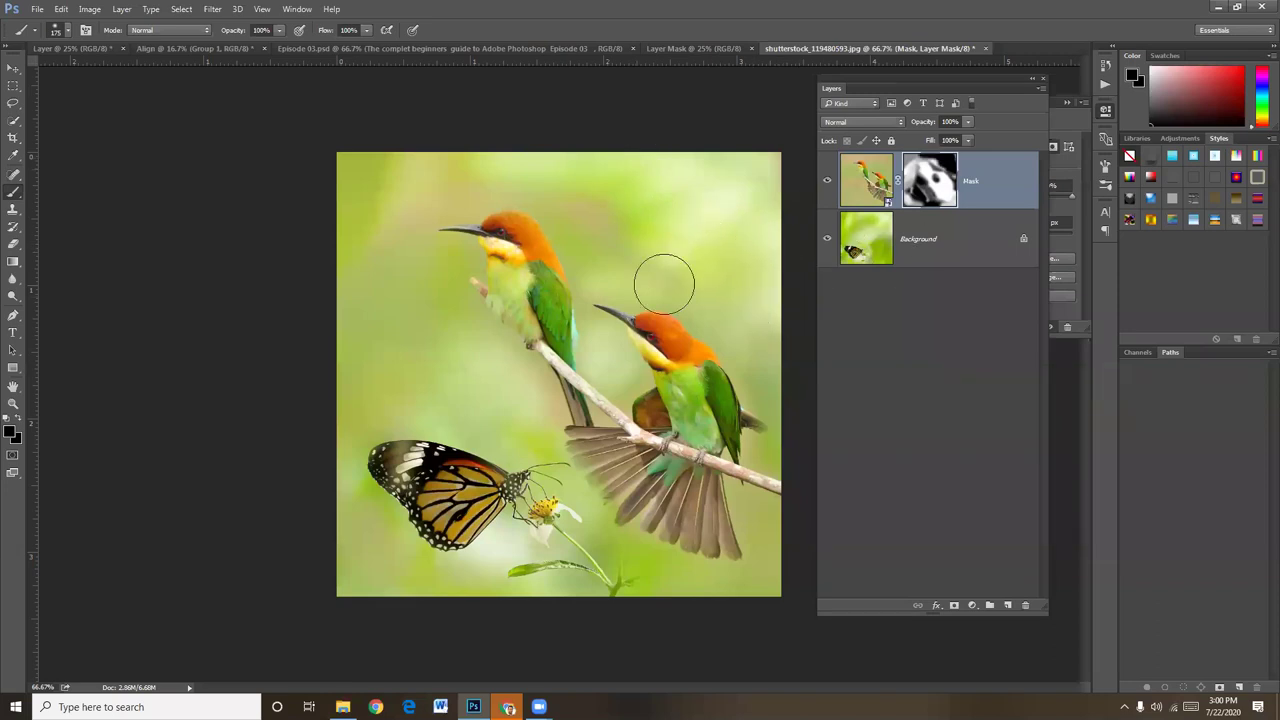
mouse_move(448, 138)
mouse_down()
mouse_move(386, 120)
mouse_move(366, 286)
mouse_move(397, 363)
mouse_move(430, 147)
mouse_move(378, 167)
mouse_up()
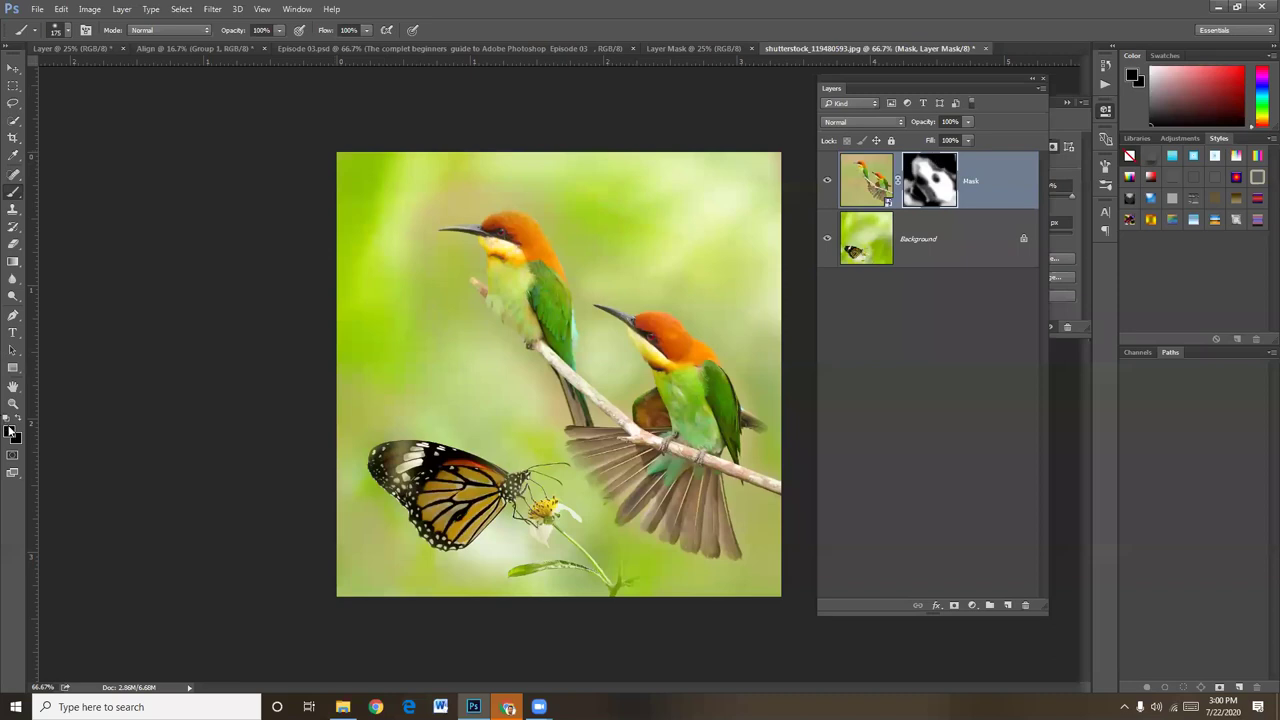
click(12, 434)
text(ffffff)
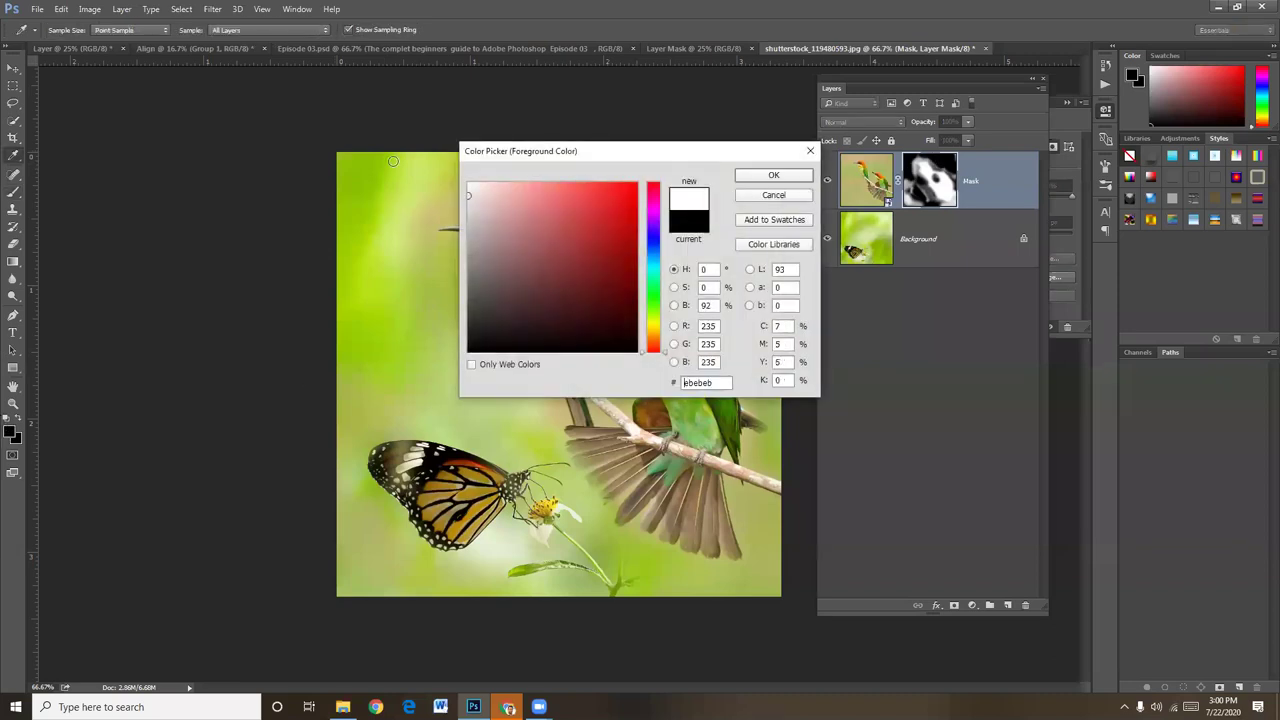
click(773, 175)
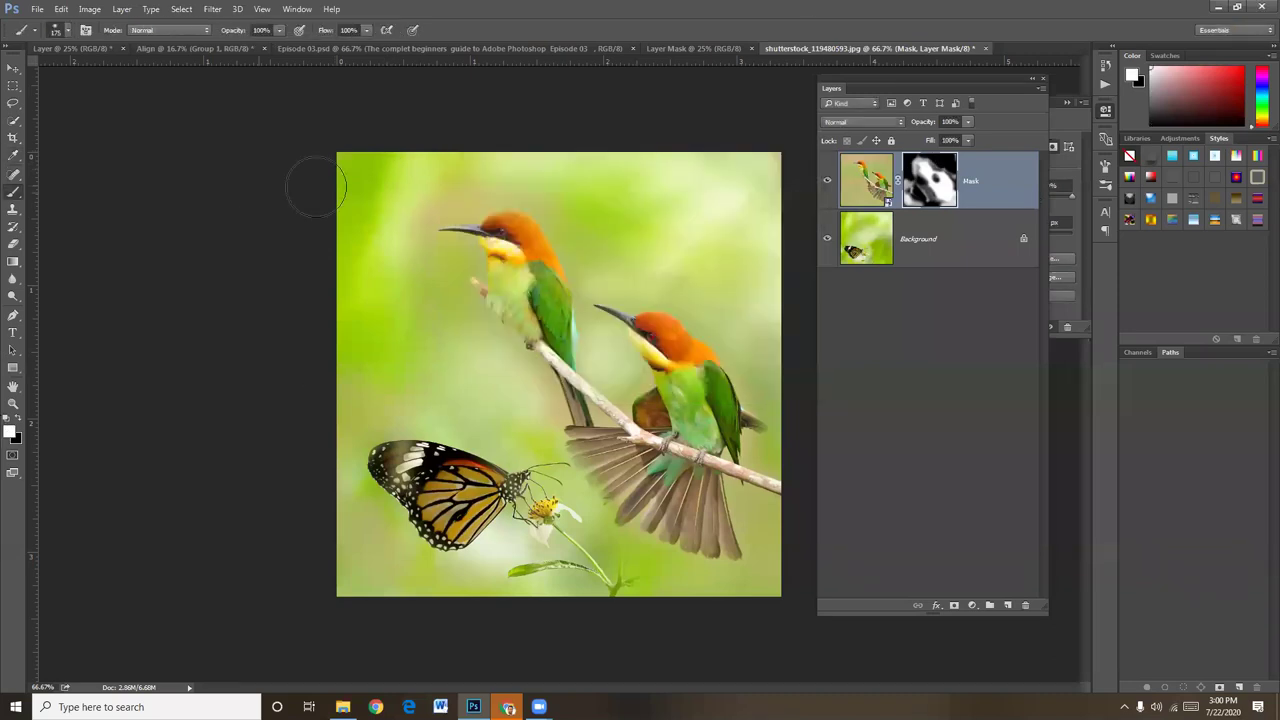
- Paint white on the mask across the top and right side
mouse_move(315, 268)
mouse_down()
mouse_move(371, 143)
mouse_move(666, 157)
mouse_move(690, 215)
mouse_move(757, 220)
mouse_up()
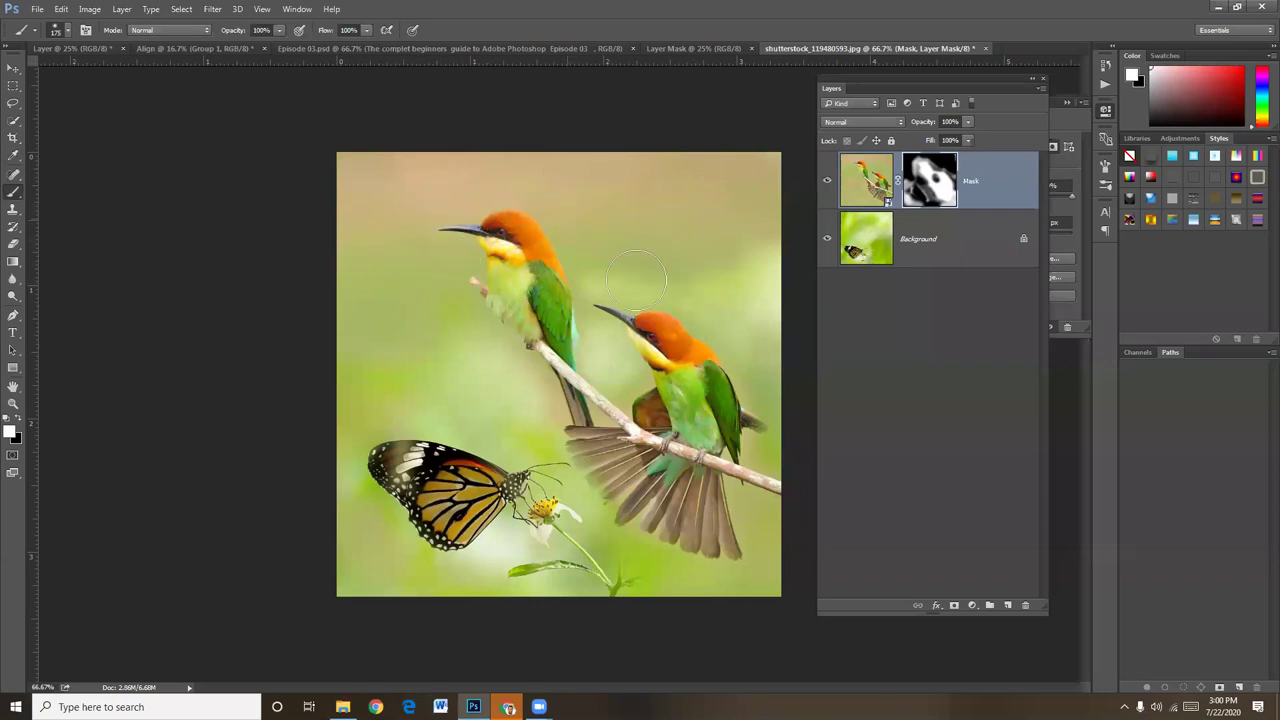
drag(623, 214, 750, 300)
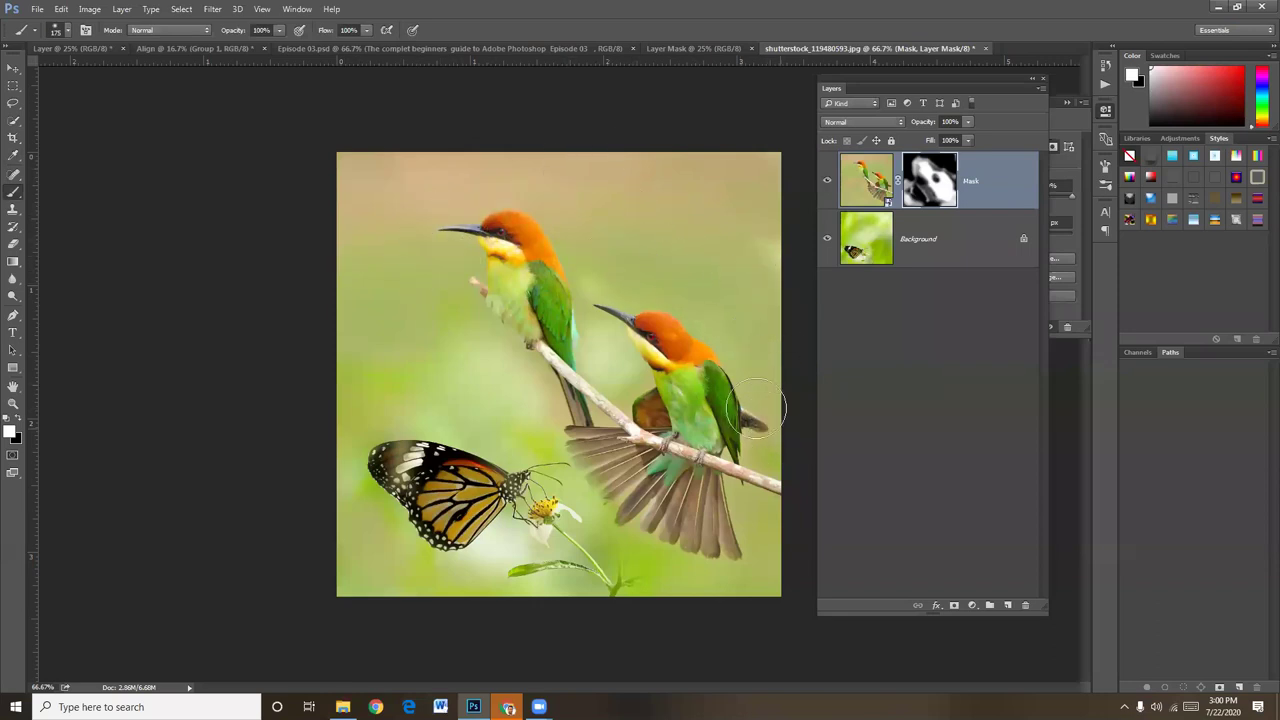
drag(770, 405, 785, 395)
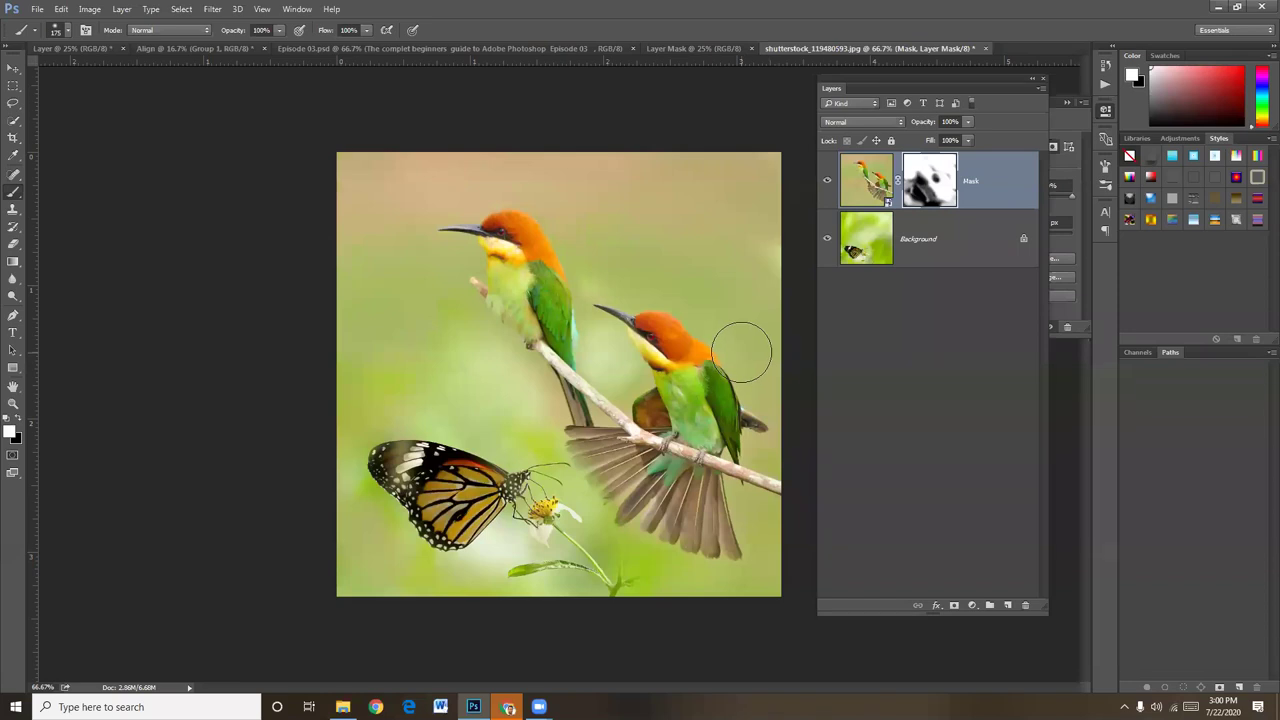
- Try red, then purple (6310ee), as the foreground colour
click(9, 429)
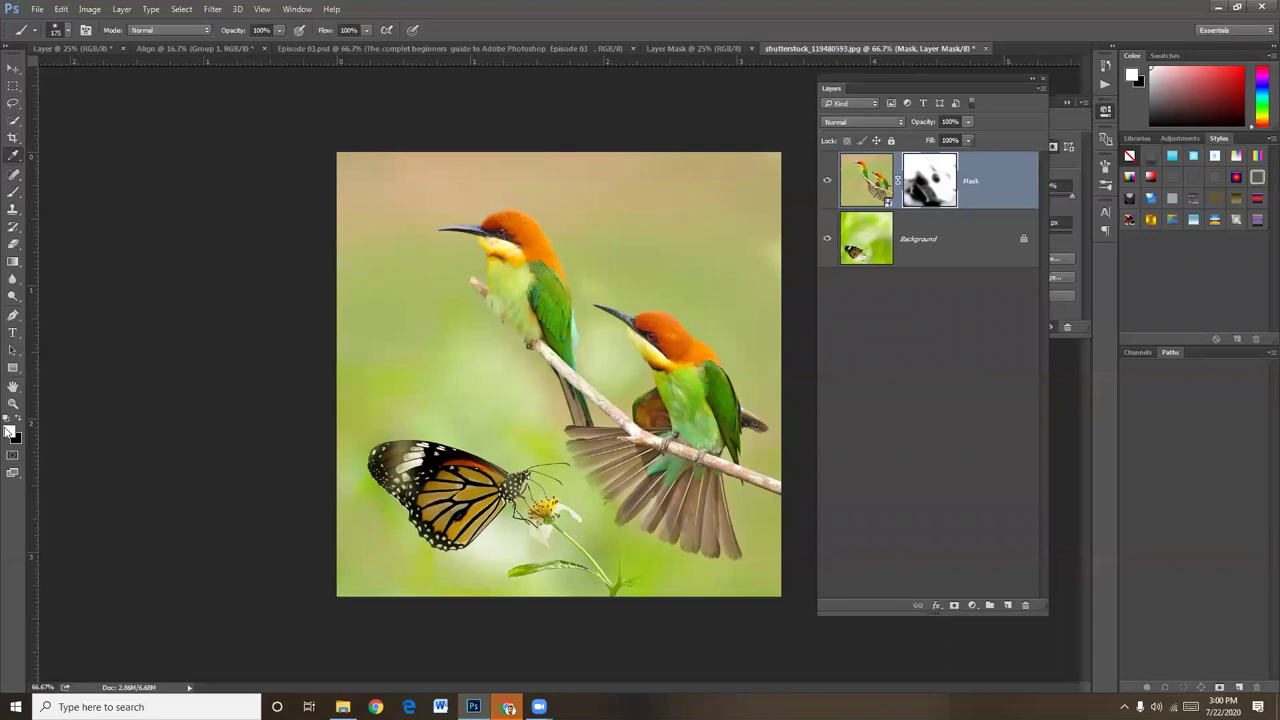
drag(585, 210, 604, 204)
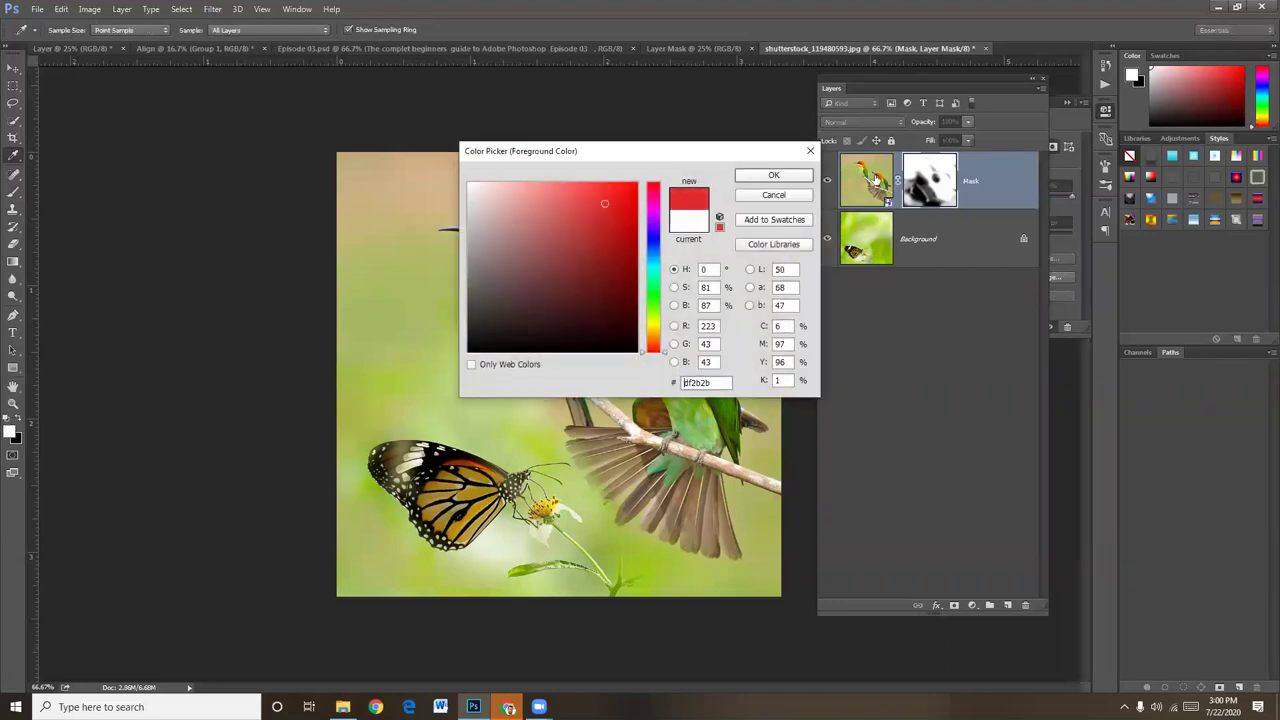
click(774, 176)
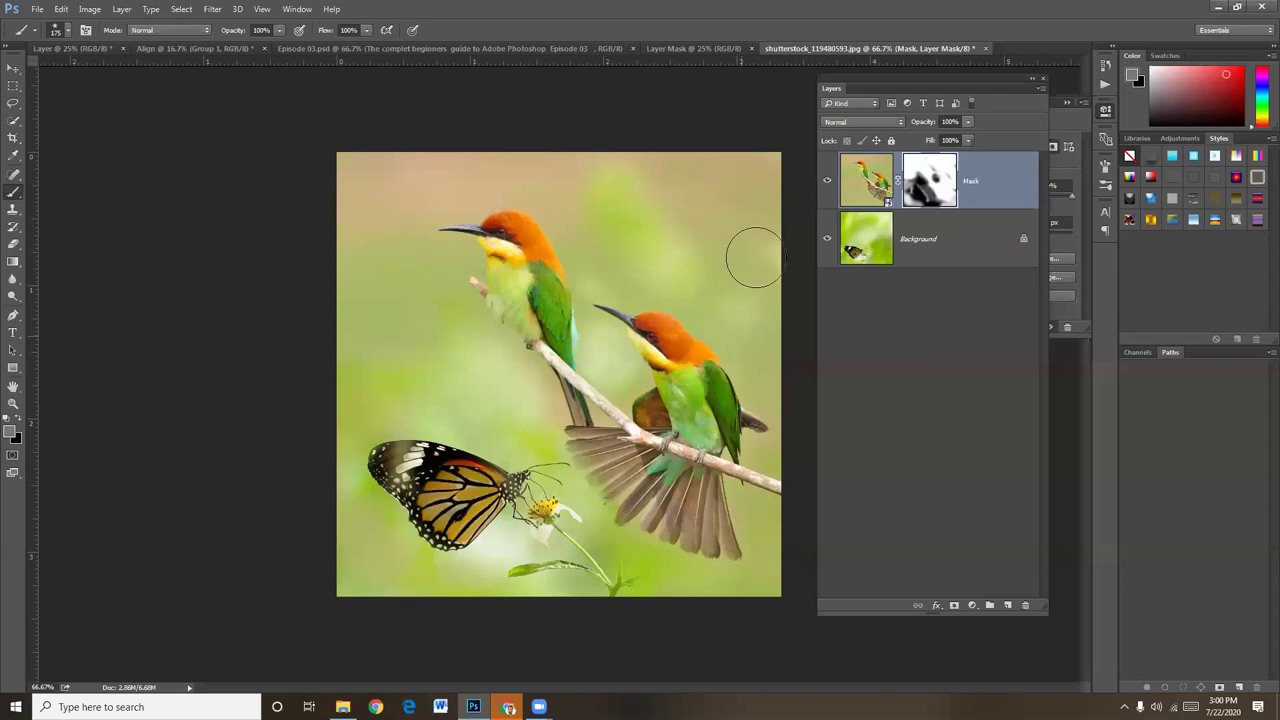
click(10, 431)
mouse_move(636, 215)
mouse_down()
mouse_move(630, 286)
mouse_move(631, 256)
mouse_up()
click(653, 228)
click(766, 178)
key(b)
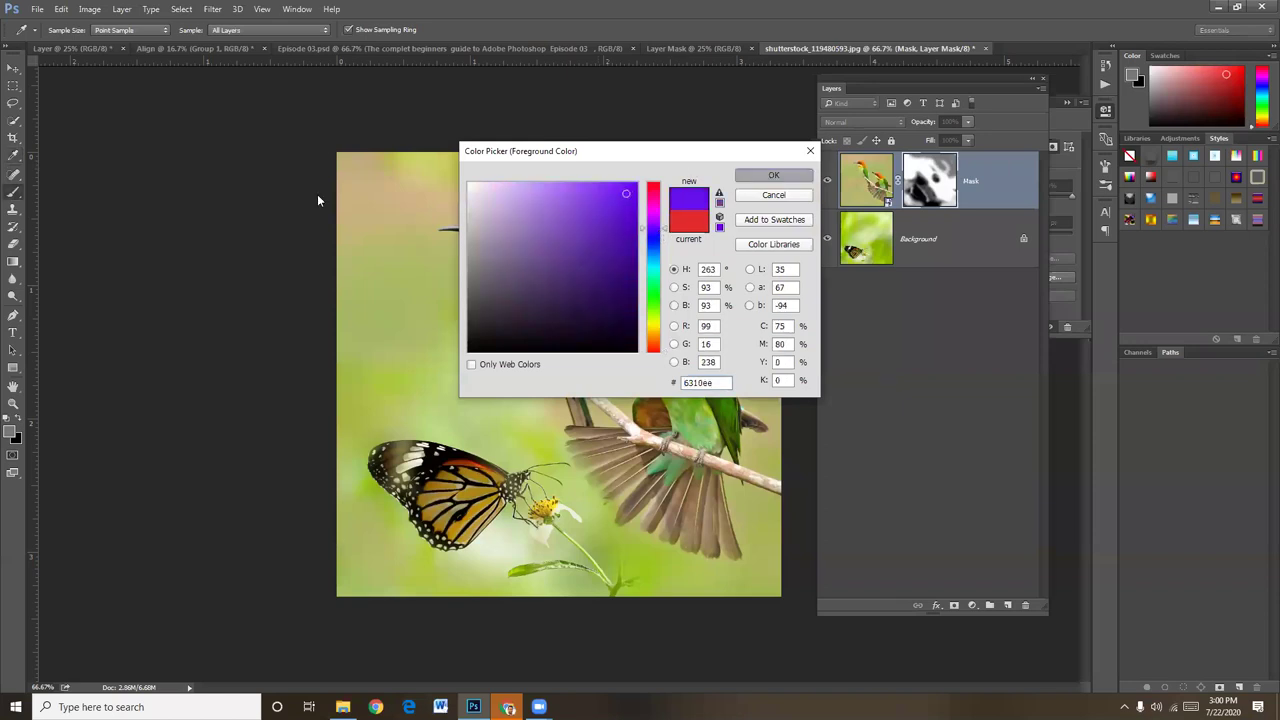
- Set the foreground to white and brush the mask along the top edge
click(11, 434)
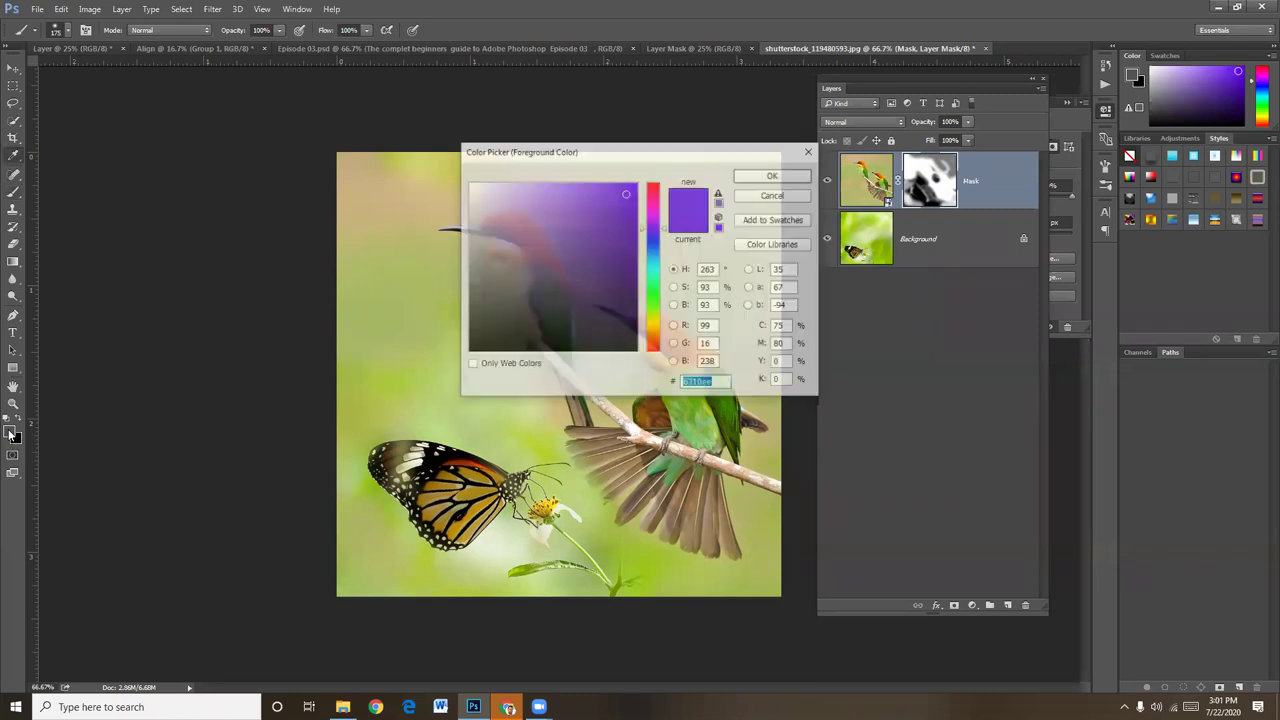
click(470, 184)
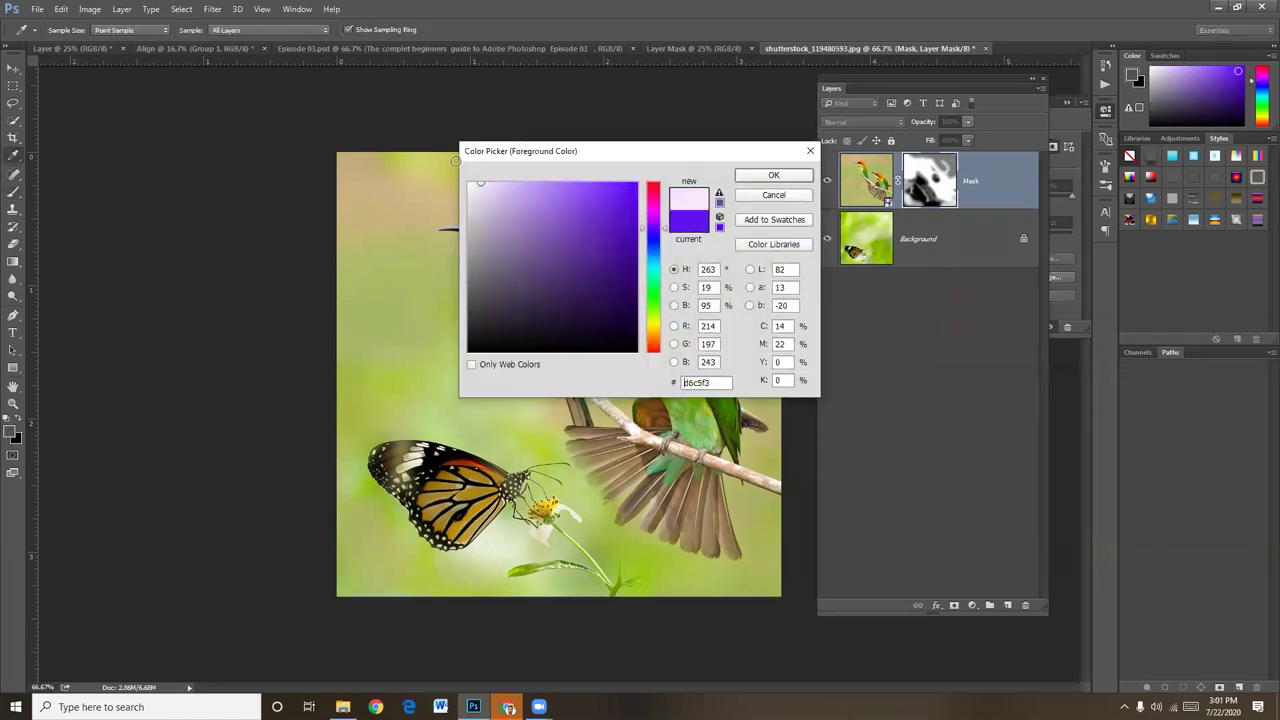
click(773, 178)
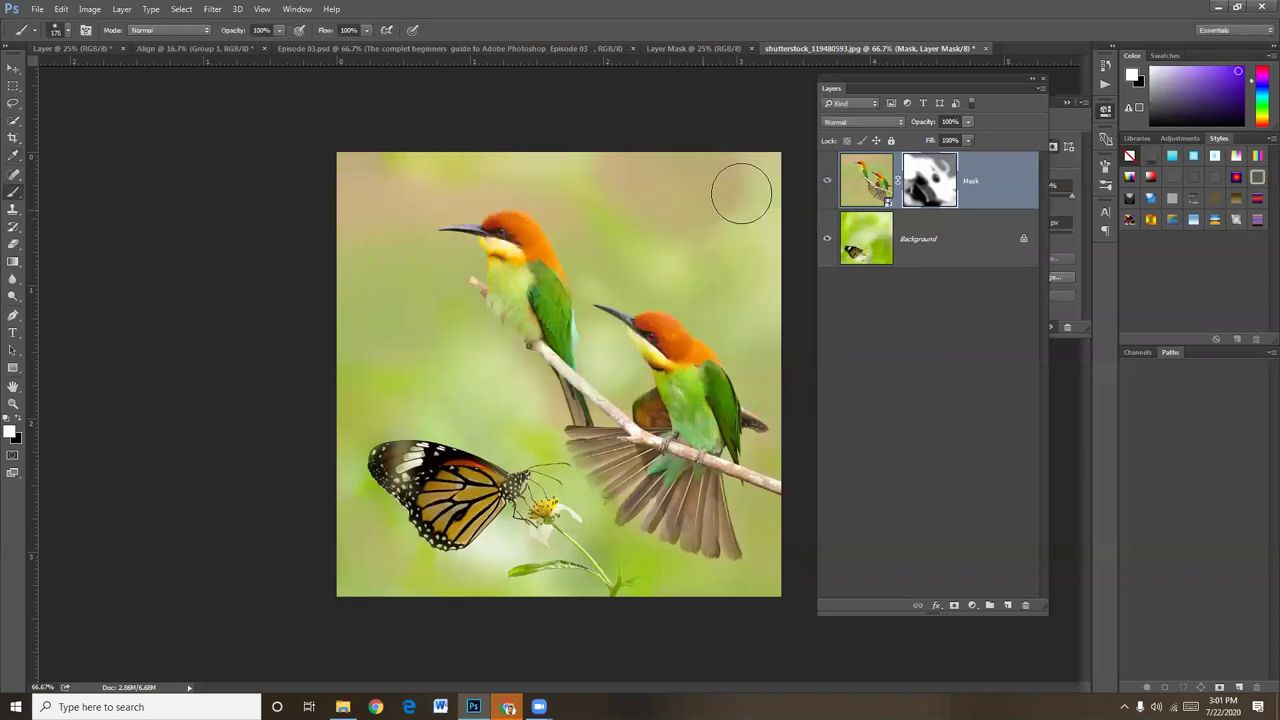
mouse_move(673, 260)
mouse_down()
mouse_move(534, 157)
mouse_move(408, 143)
mouse_move(671, 186)
mouse_move(742, 262)
mouse_up()
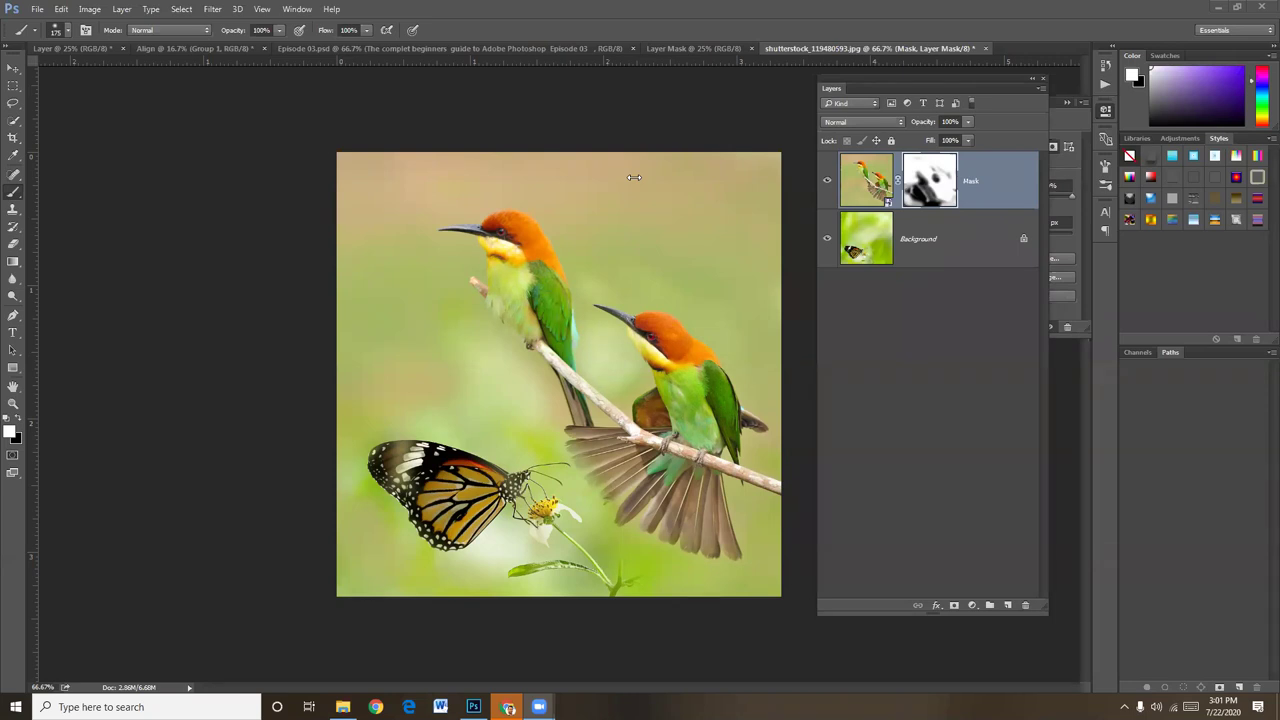
click(1002, 14)
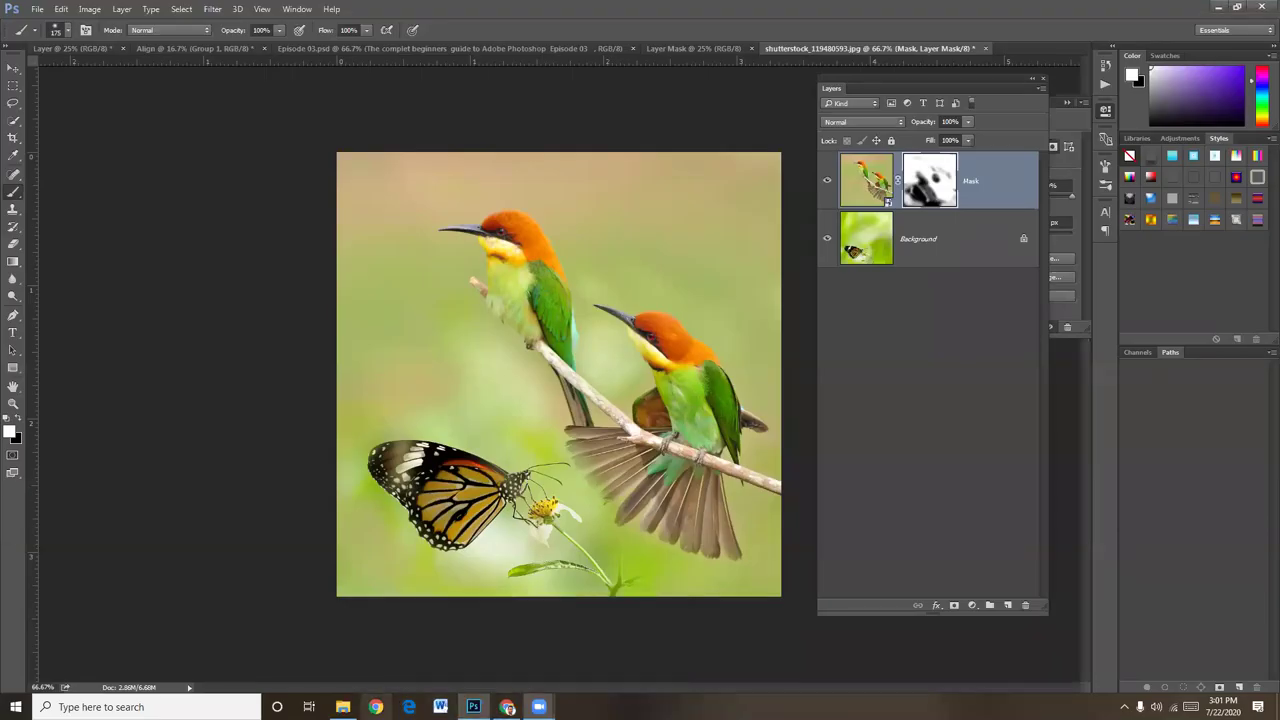
click(343, 707)
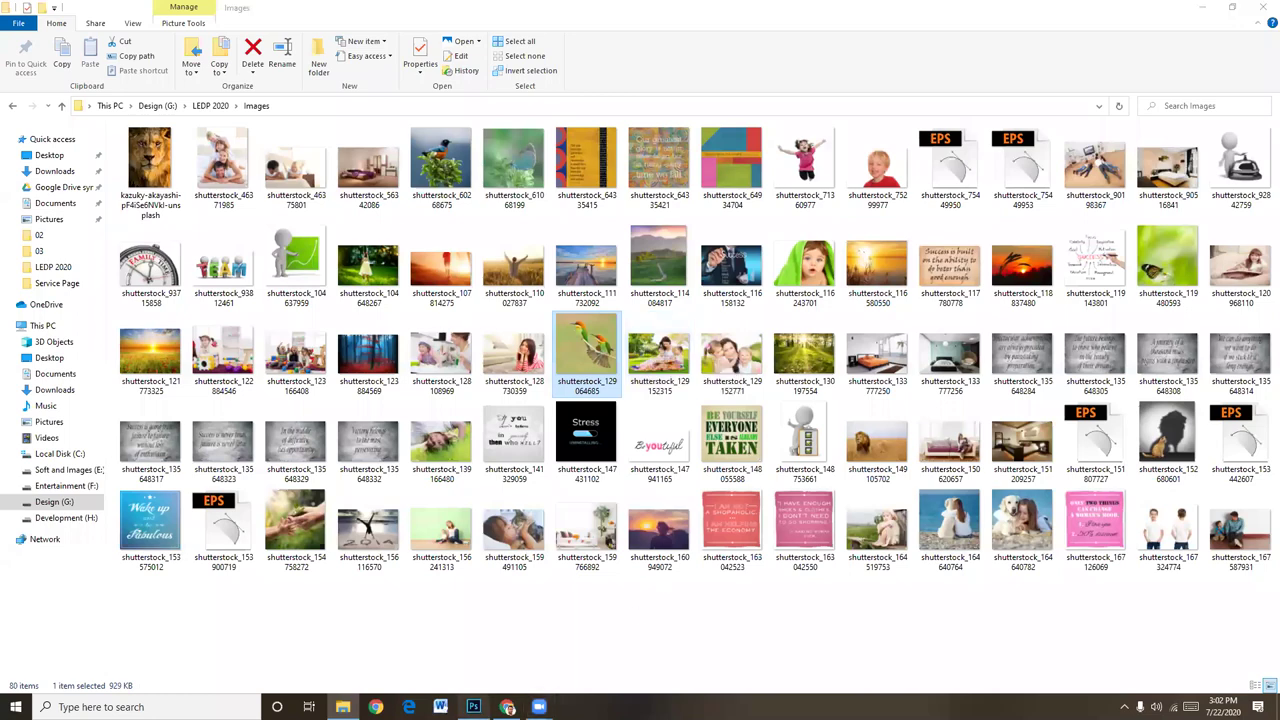
click(473, 707)
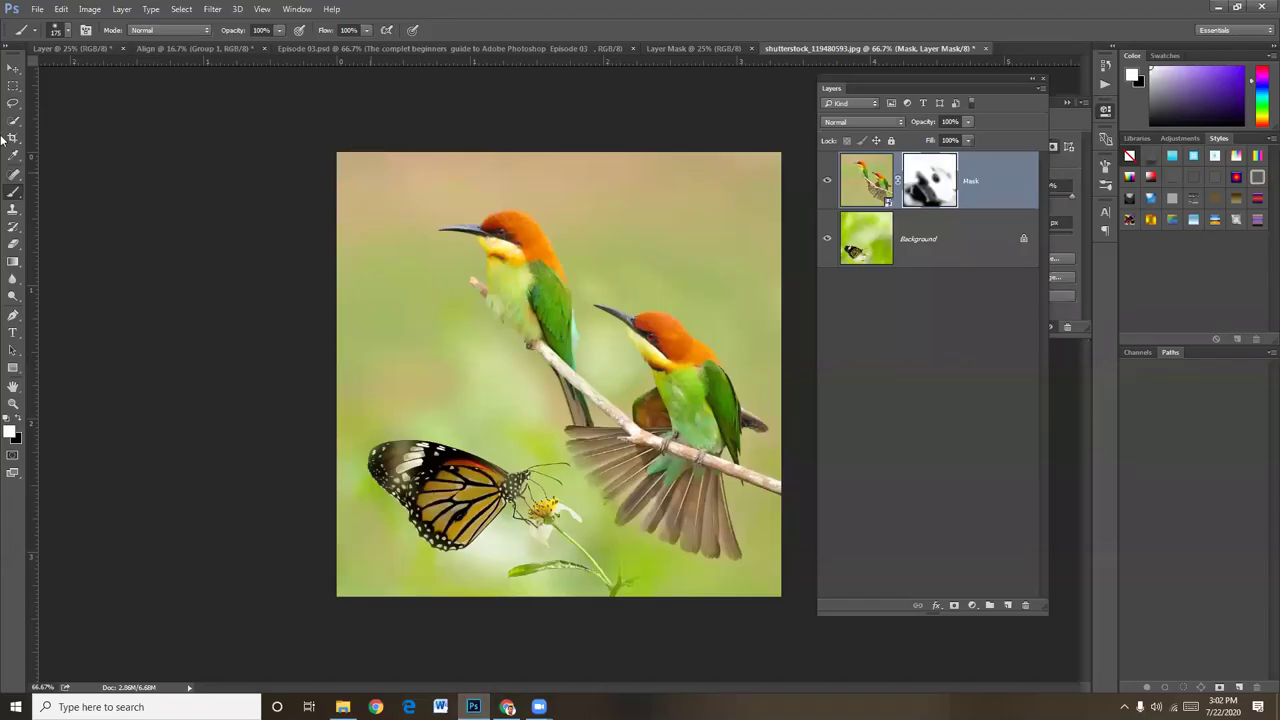
- Choose a hard round brush at 100% hardness, switch to black and dab the mask's top edge
click(62, 32)
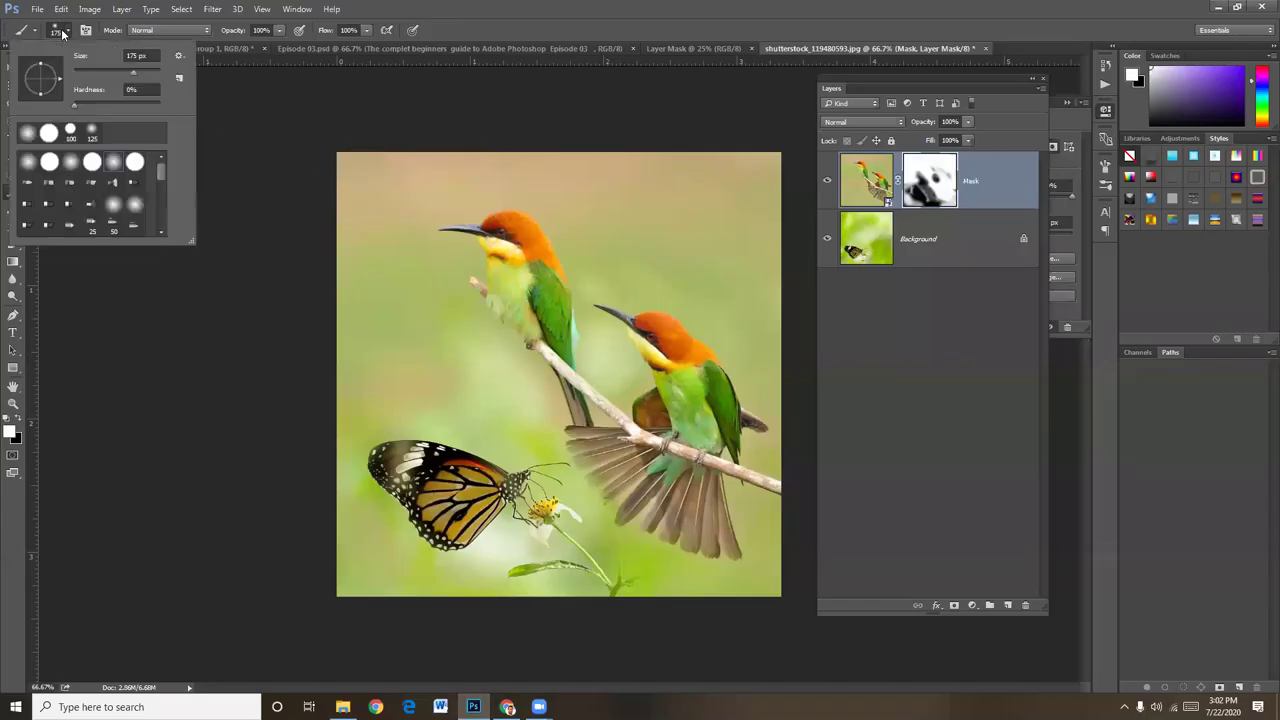
click(131, 162)
click(9, 431)
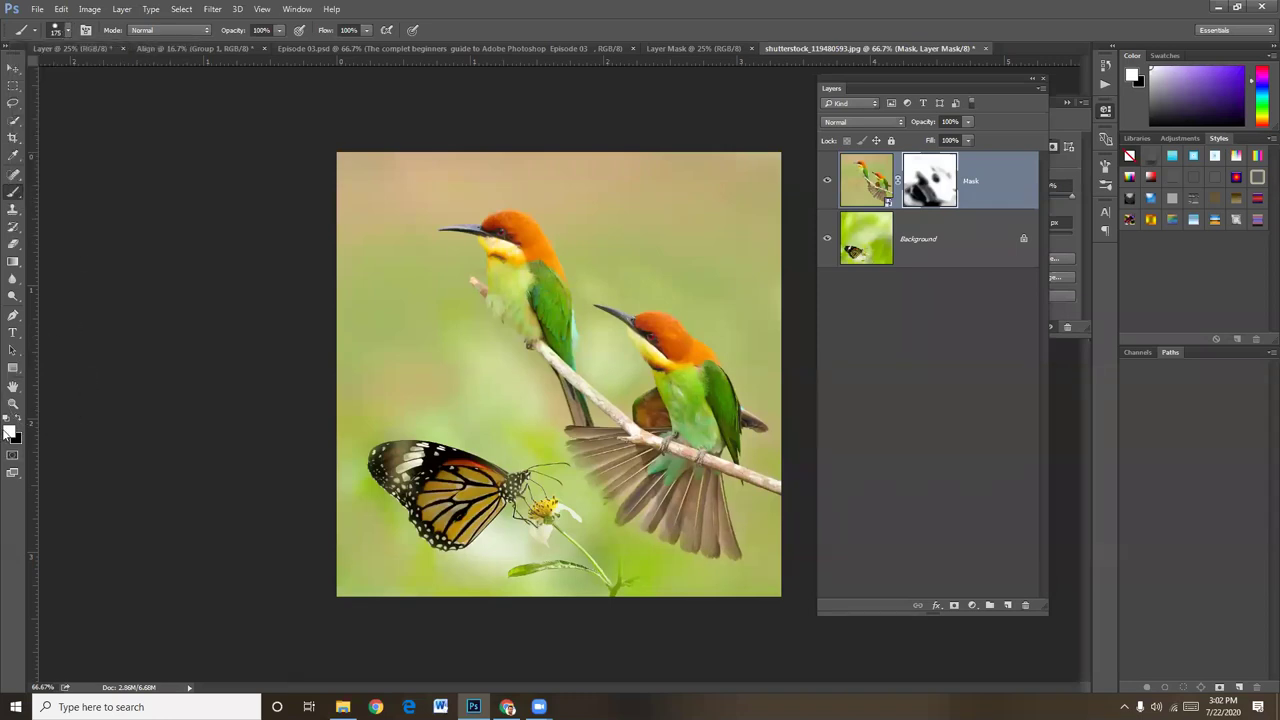
click(763, 177)
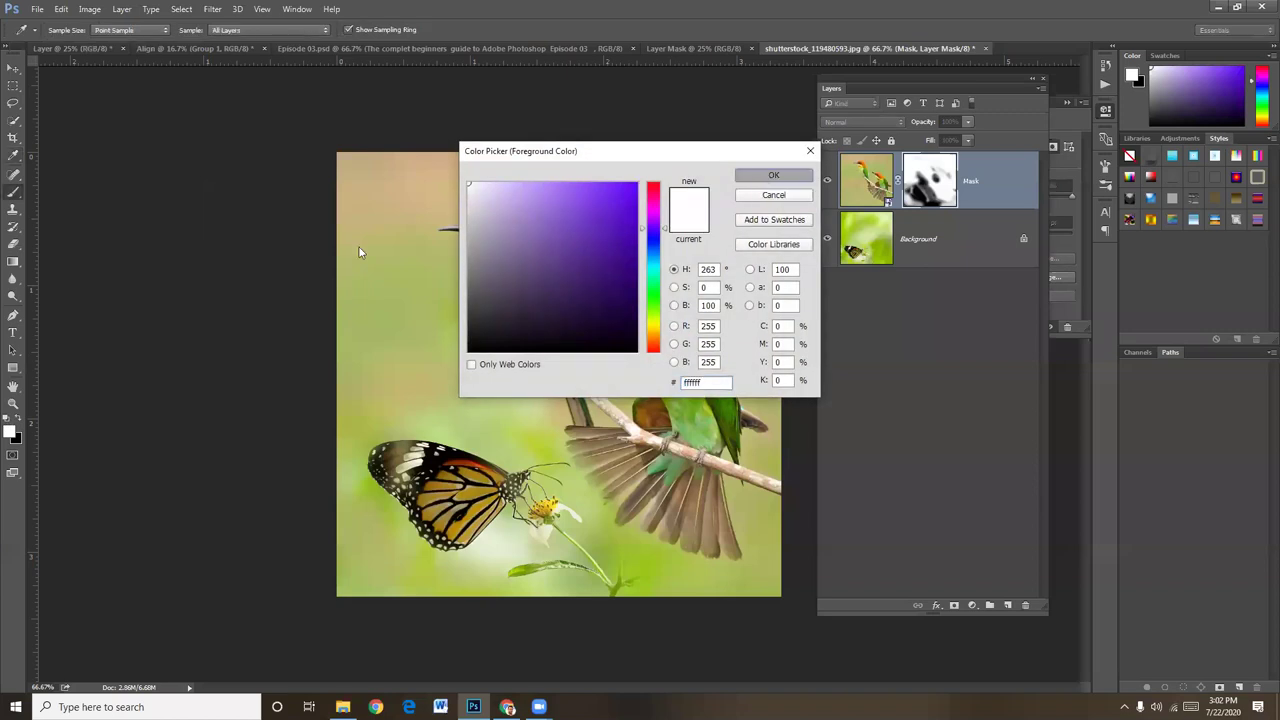
click(15, 420)
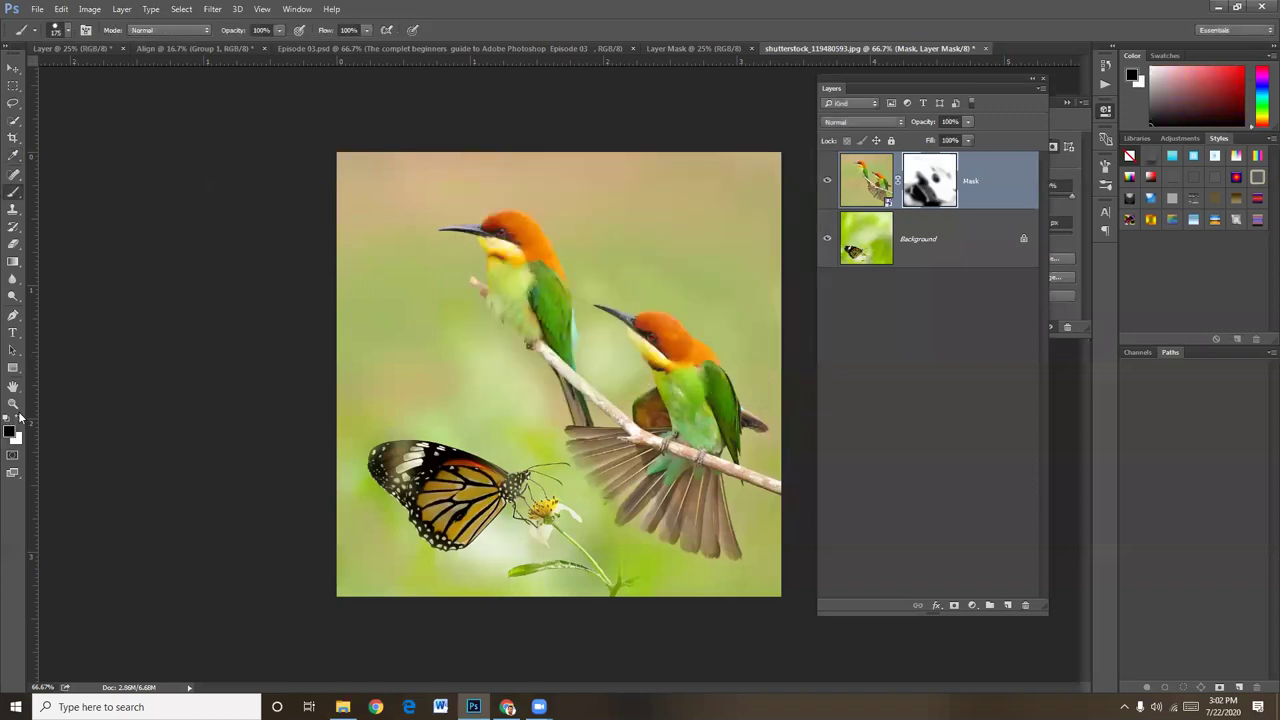
click(345, 173)
click(472, 165)
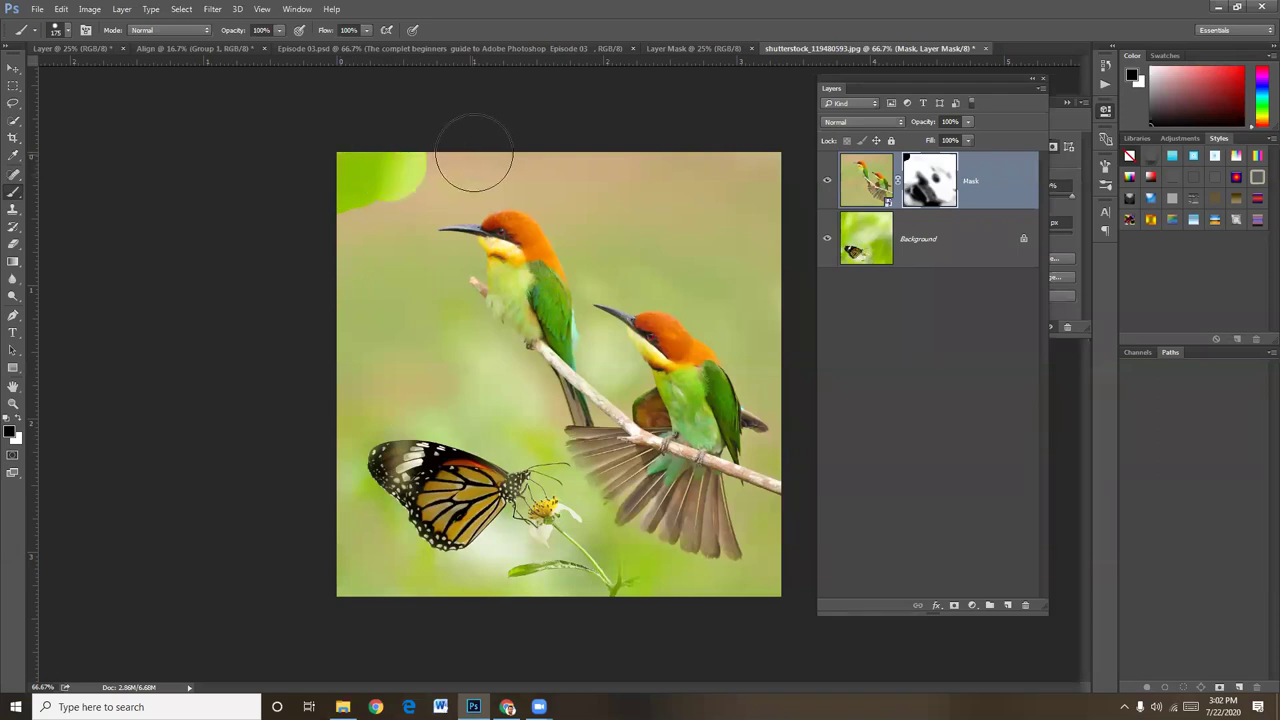
- Paint black along the top edge, left edge and top-left corner to show green
click(67, 30)
click(648, 163)
mouse_move(634, 157)
mouse_down()
mouse_move(727, 185)
mouse_move(575, 165)
mouse_move(600, 209)
mouse_move(751, 223)
mouse_up()
drag(420, 321, 371, 257)
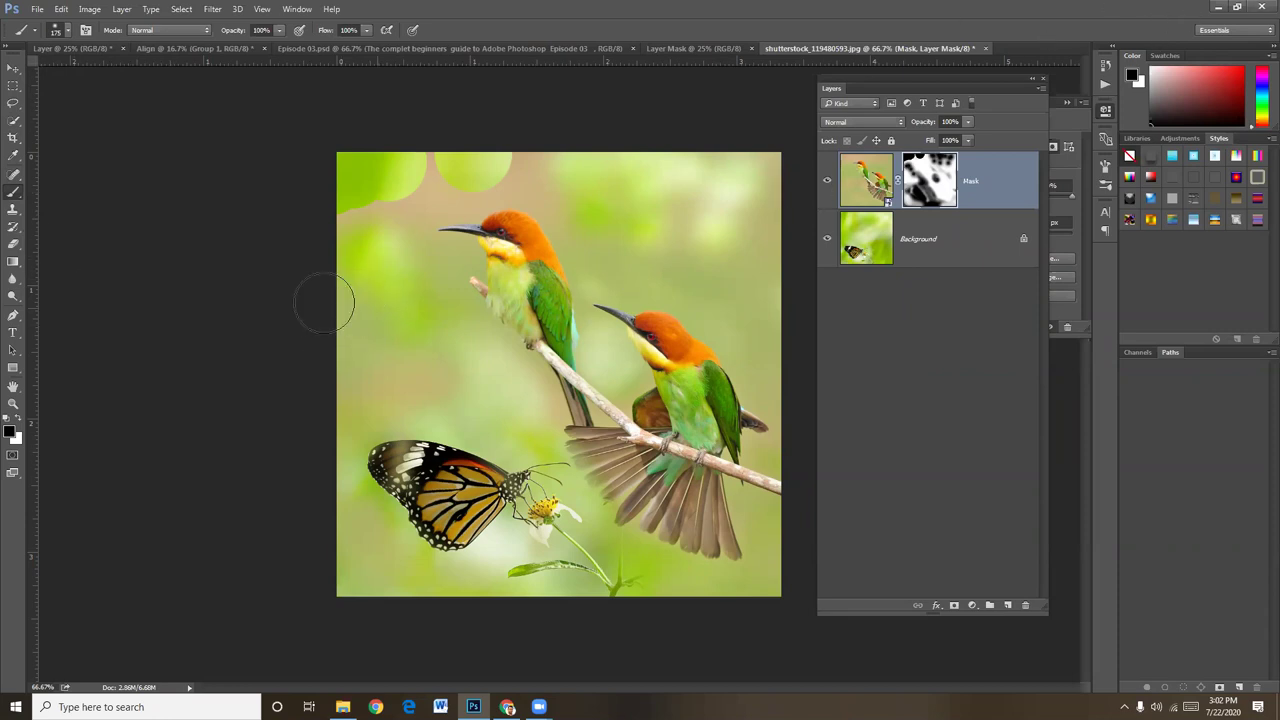
mouse_move(200, 222)
mouse_down()
mouse_move(401, 184)
mouse_move(428, 157)
mouse_move(414, 171)
mouse_move(563, 157)
mouse_move(423, 177)
mouse_up()
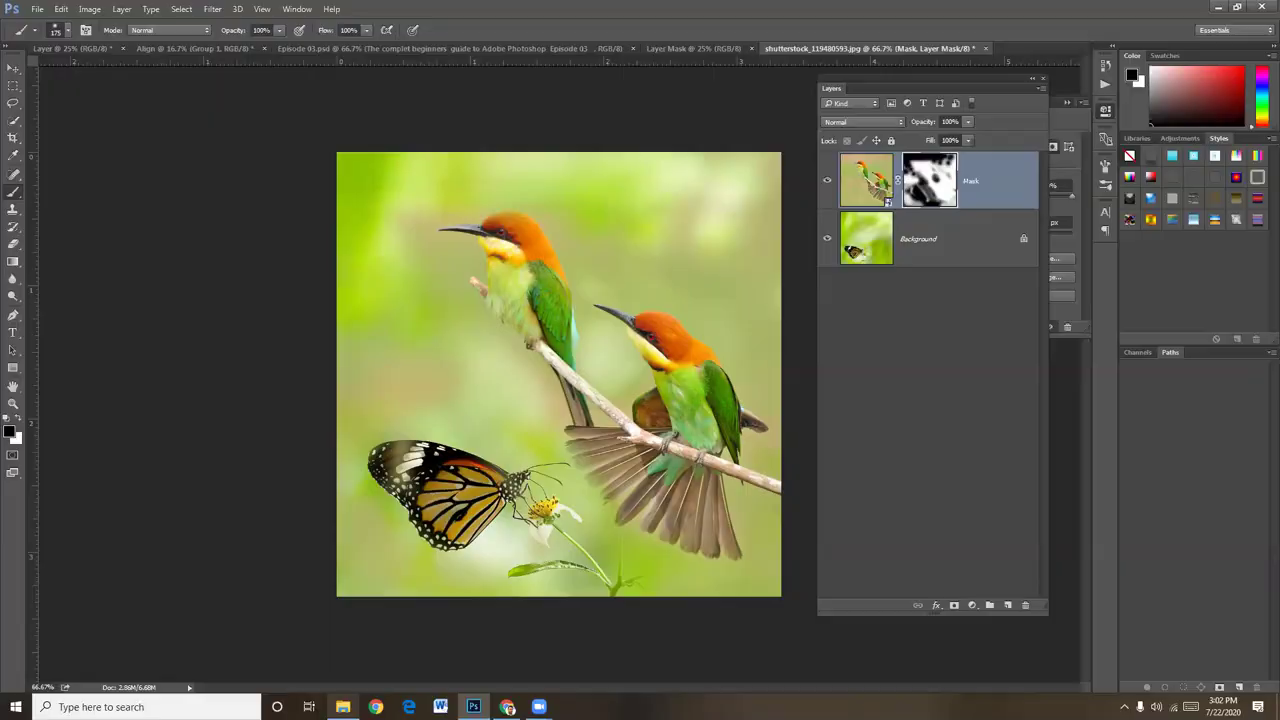
- Select the shutterstock_129152315 photo in the Images folder and drag it toward Photoshop
click(343, 707)
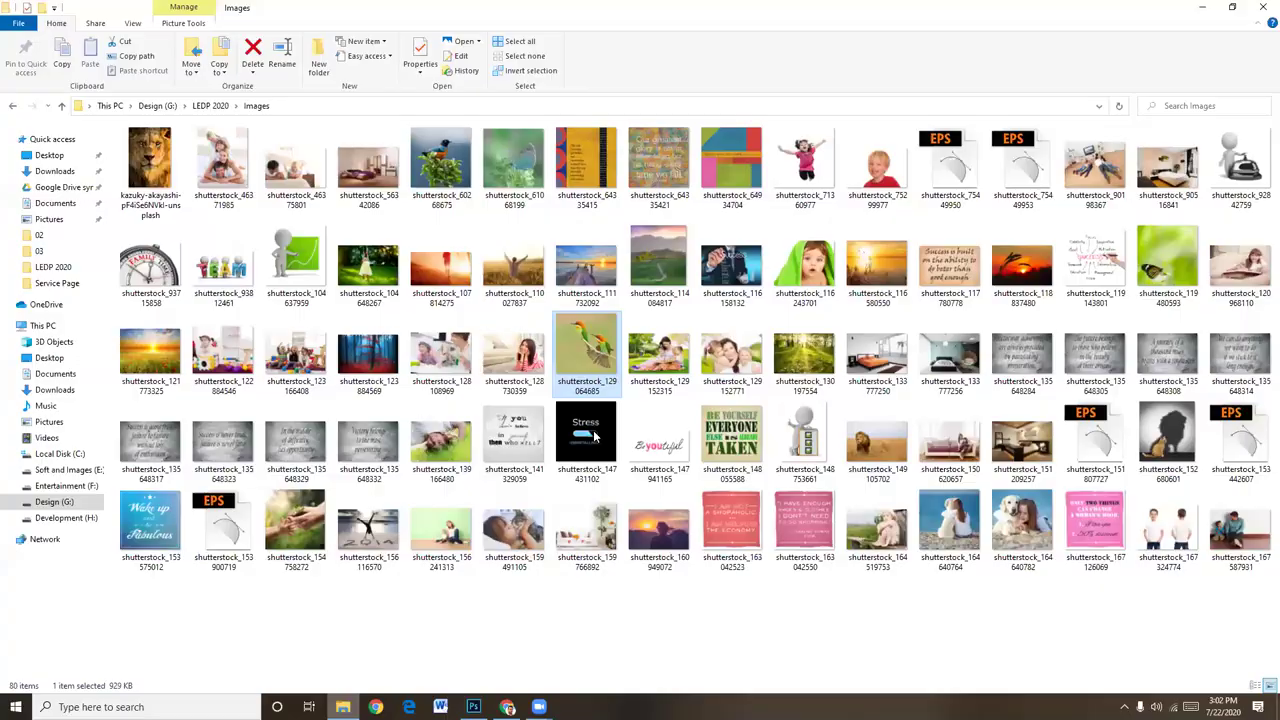
click(542, 366)
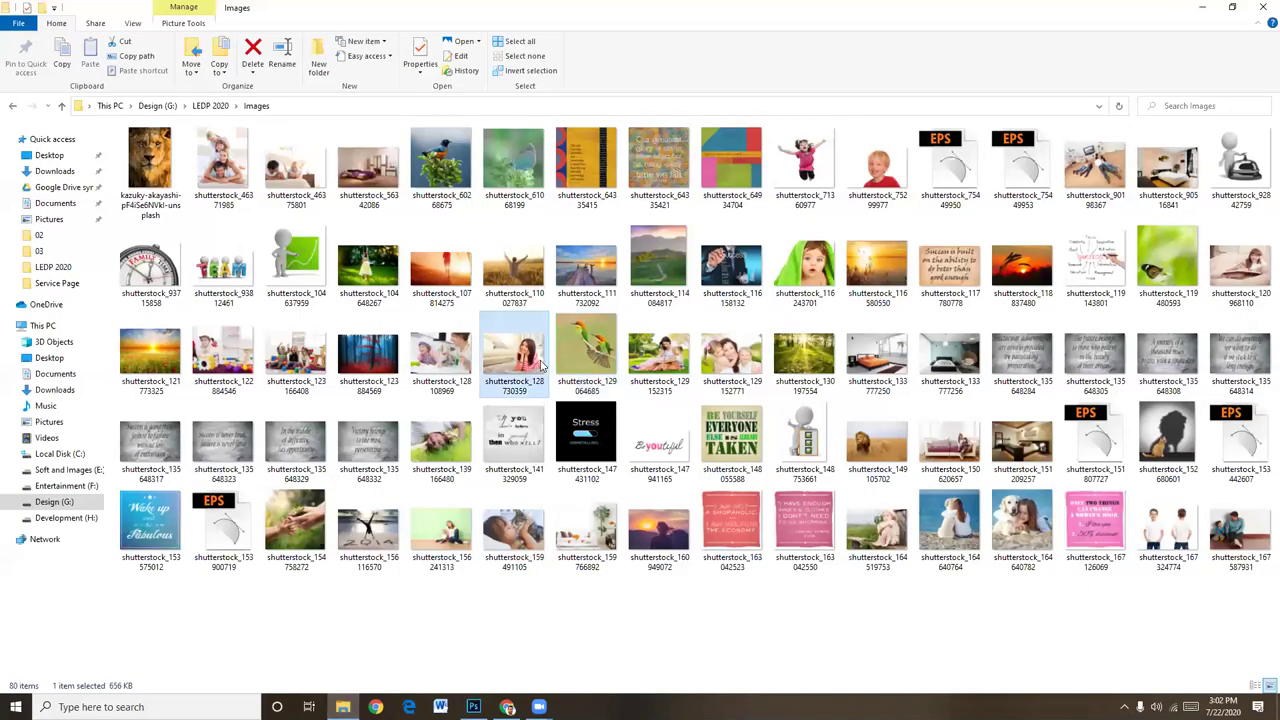
click(667, 353)
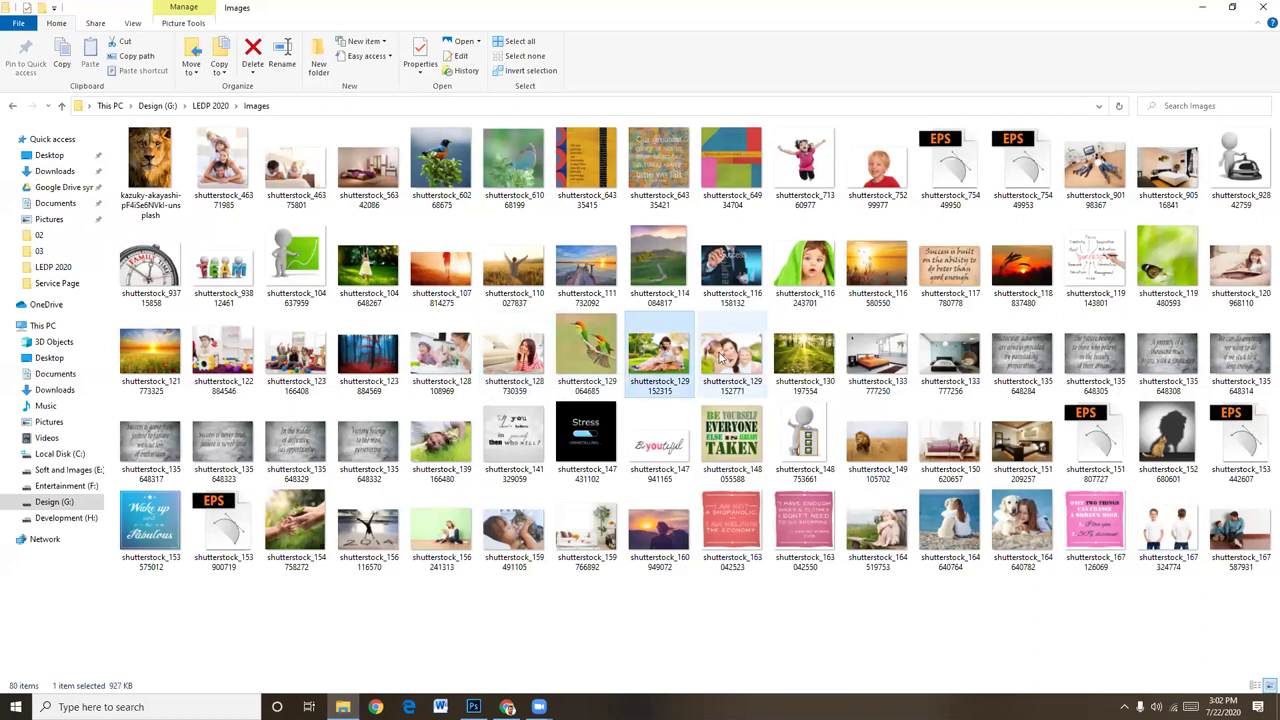
mouse_move(659, 357)
mouse_down()
mouse_move(533, 545)
mouse_move(1063, 14)
mouse_move(1063, 30)
mouse_up()
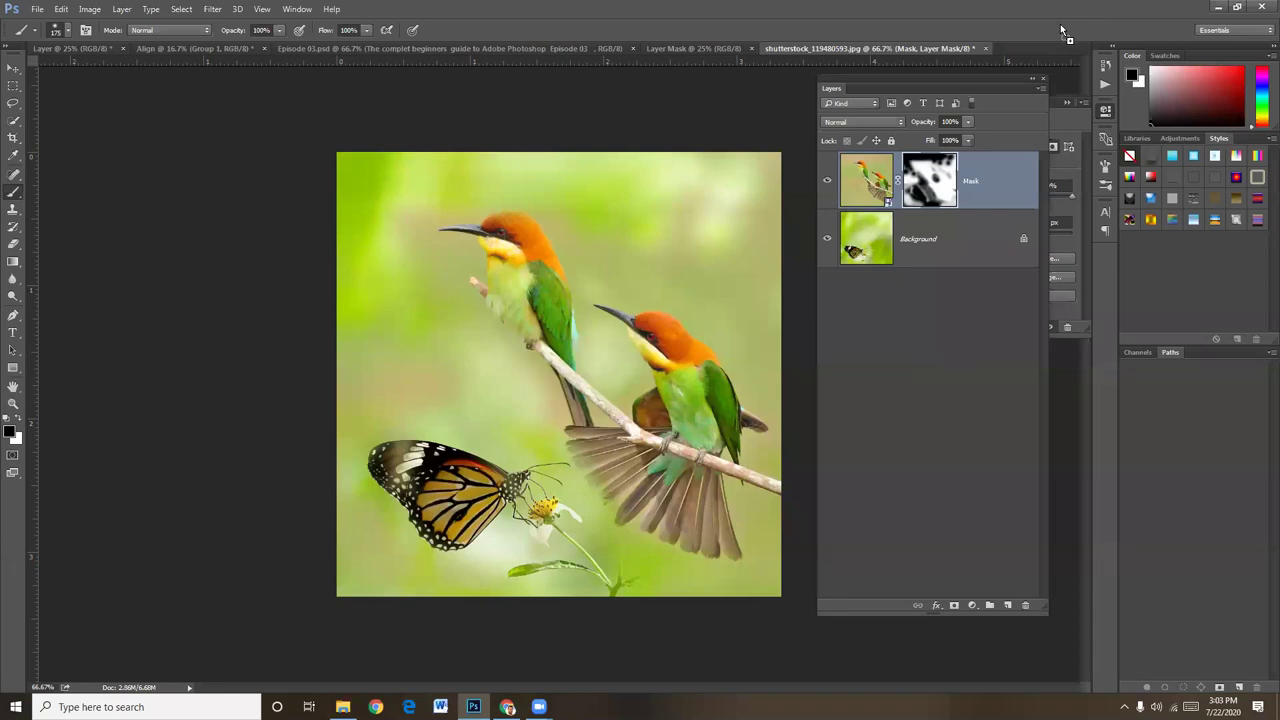
- Open shutterstock_129152315 and shutterstock_164640782 as separate Photoshop documents by dropping them from Explorer
drag(1064, 33, 1062, 31)
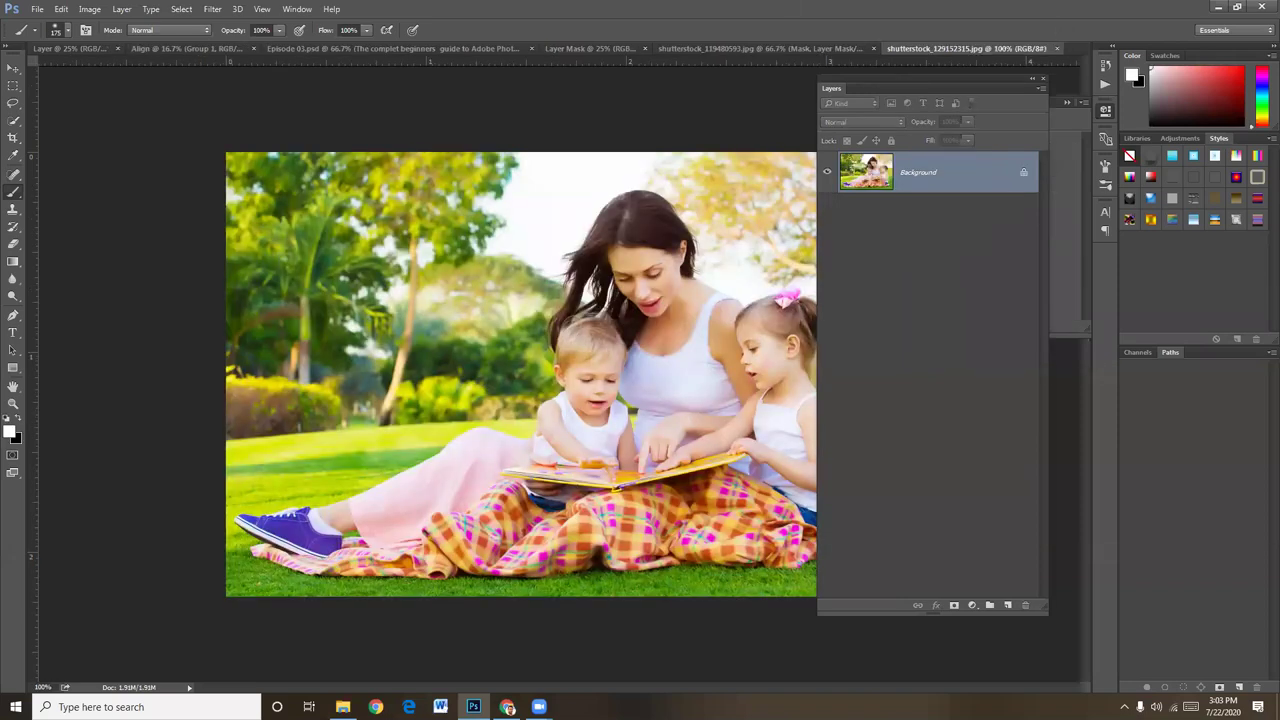
key(alt+Tab)
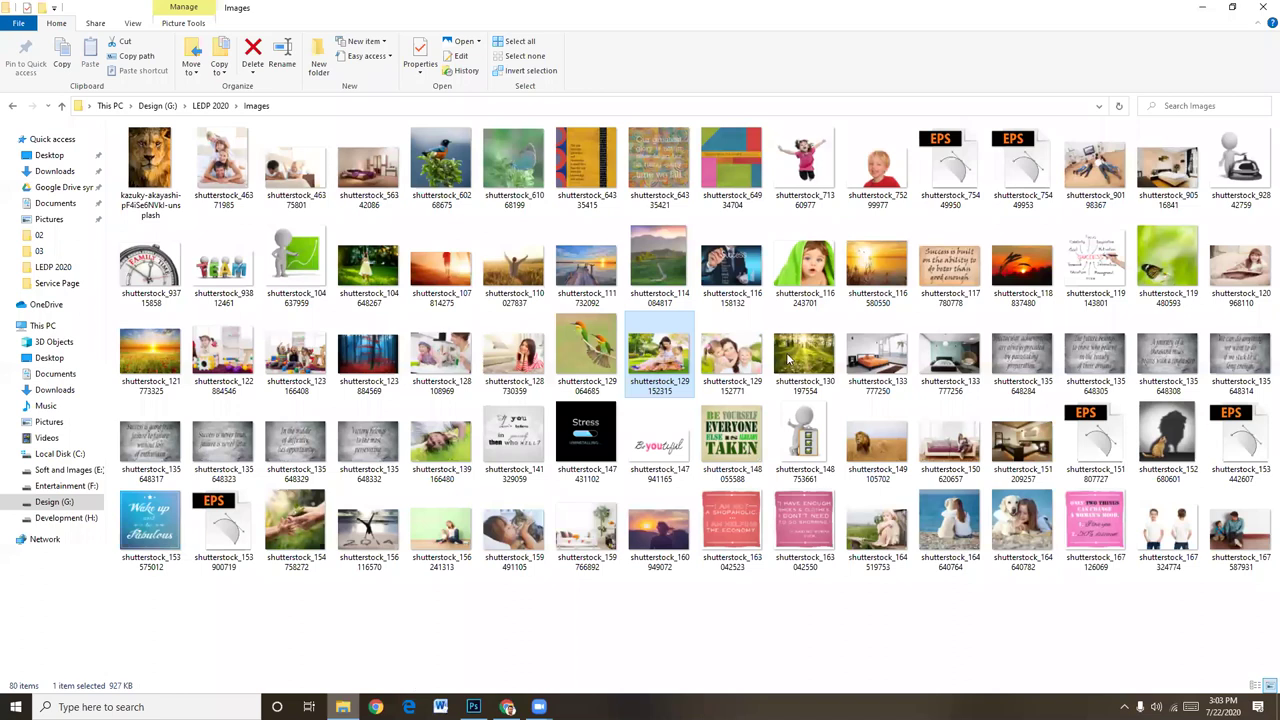
click(731, 361)
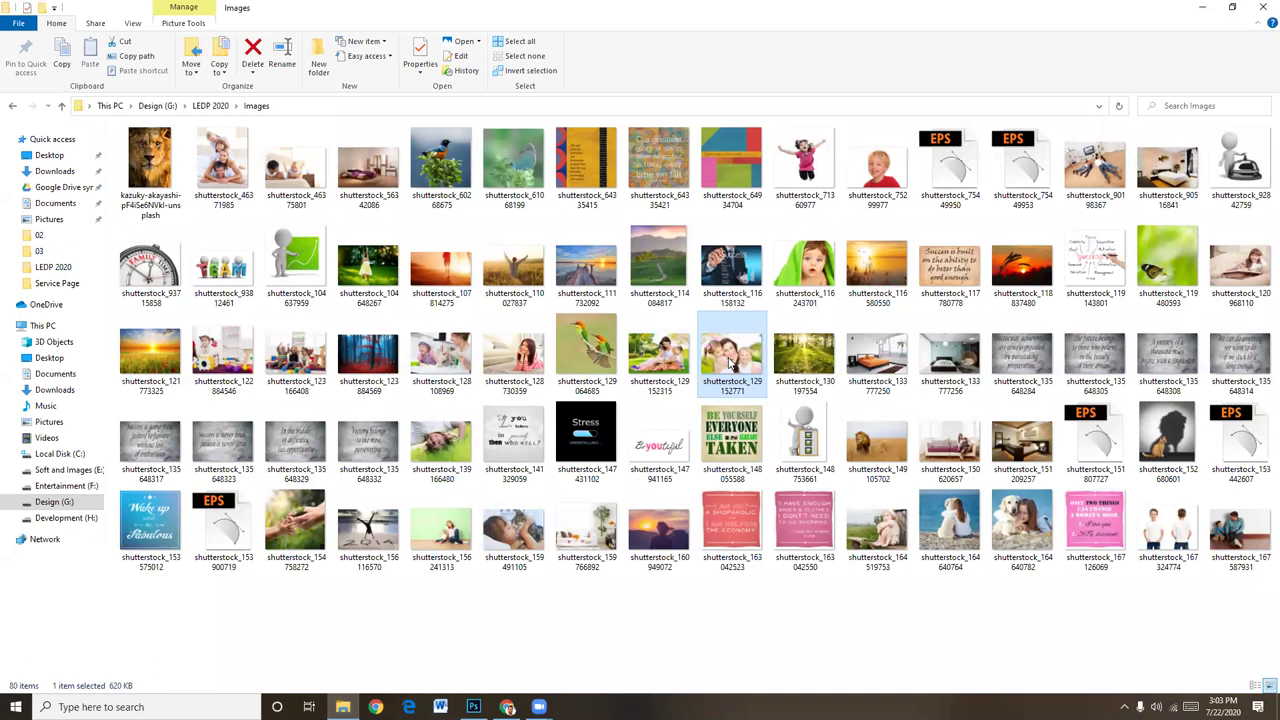
mouse_move(1006, 529)
mouse_down()
mouse_move(505, 662)
mouse_move(490, 708)
mouse_up()
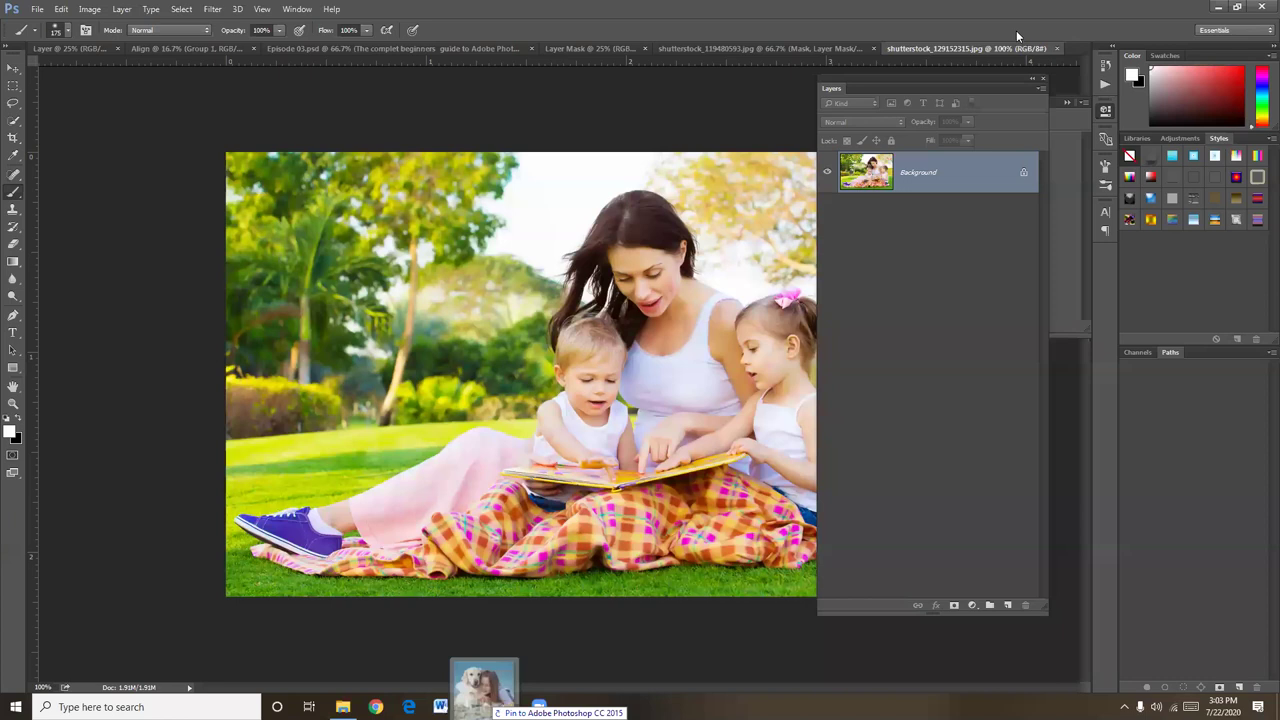
drag(1016, 30, 1016, 30)
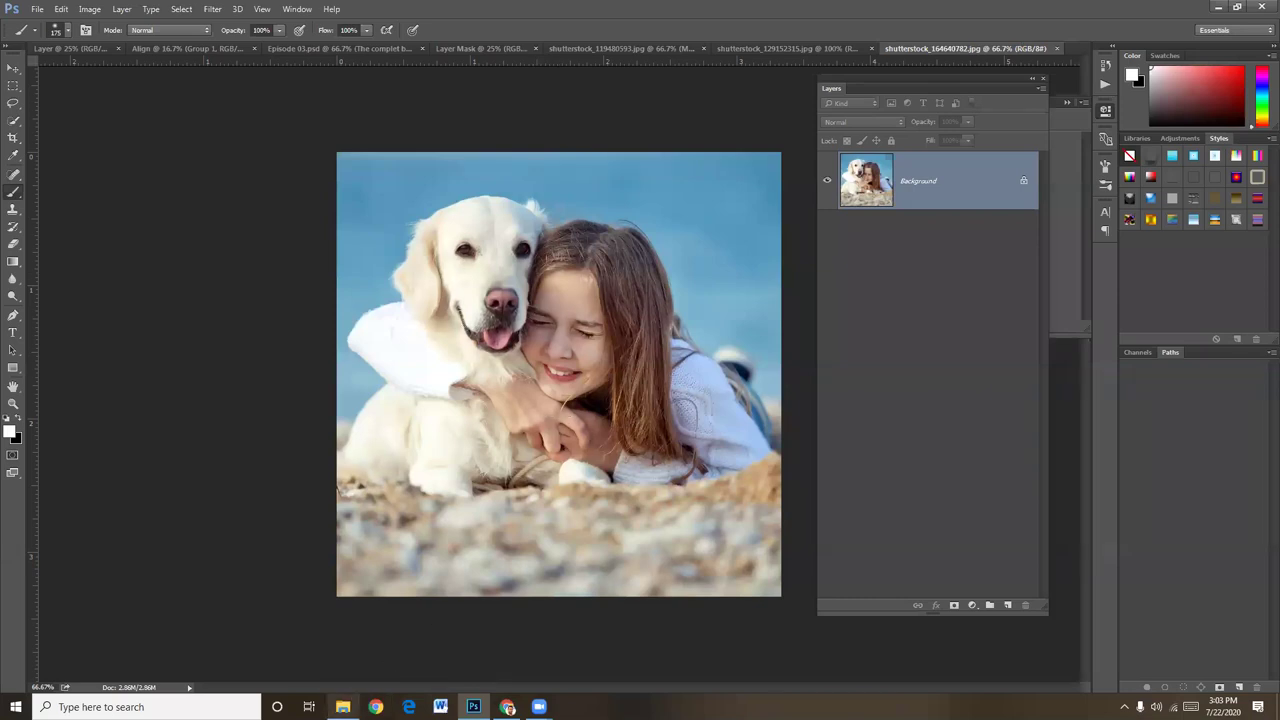
click(343, 703)
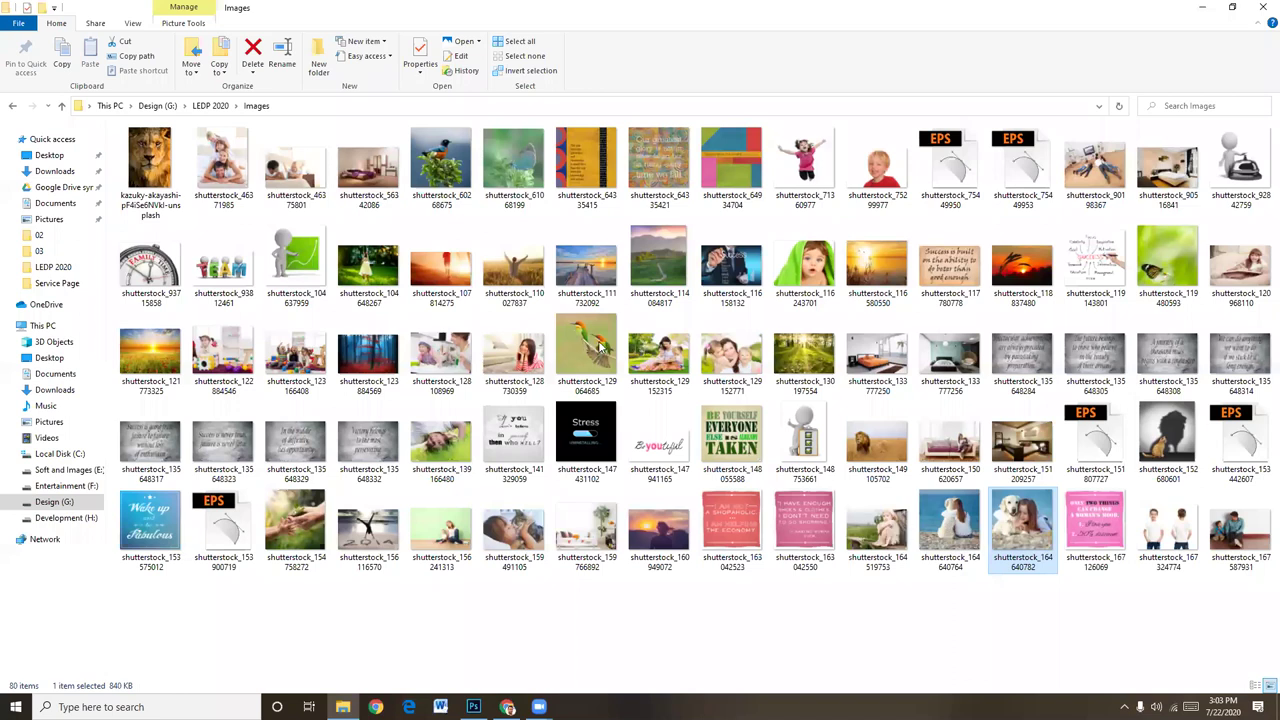
- Drop the bee-eater photo onto the dog-and-girl picture and scale it into the top-right corner
mouse_move(588, 342)
mouse_down()
mouse_move(478, 582)
mouse_move(476, 708)
mouse_up()
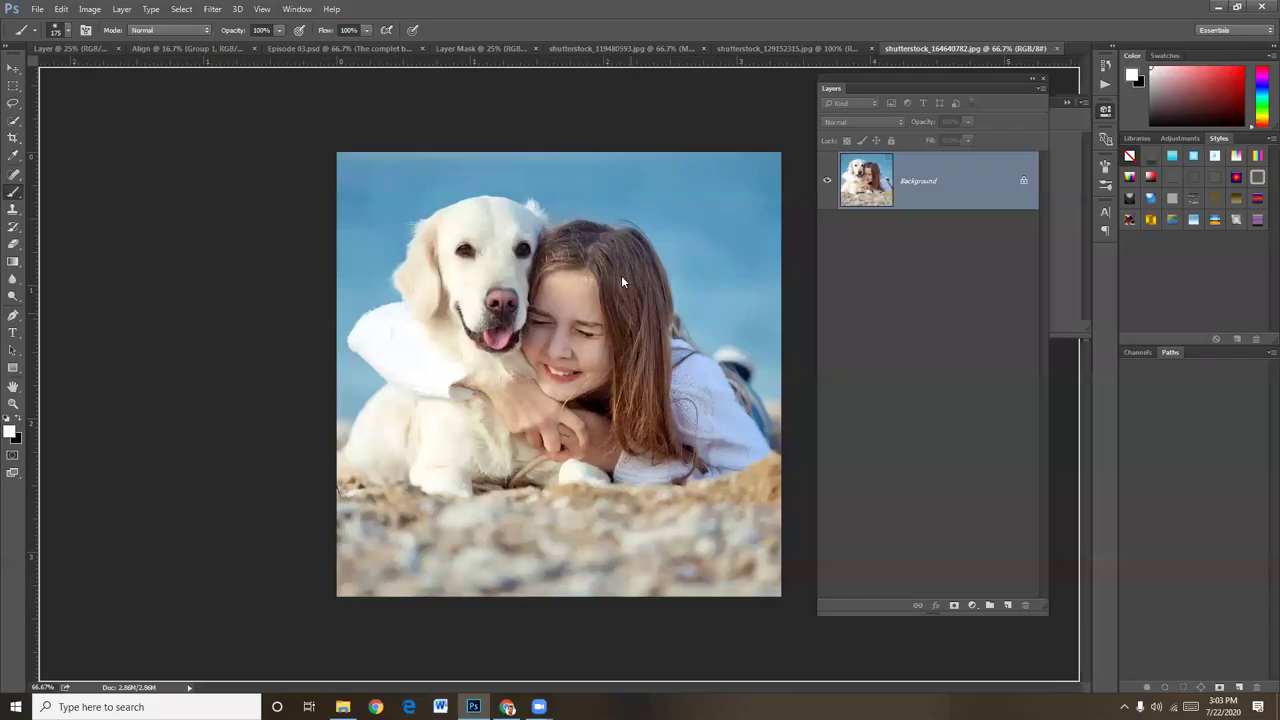
drag(640, 290, 621, 275)
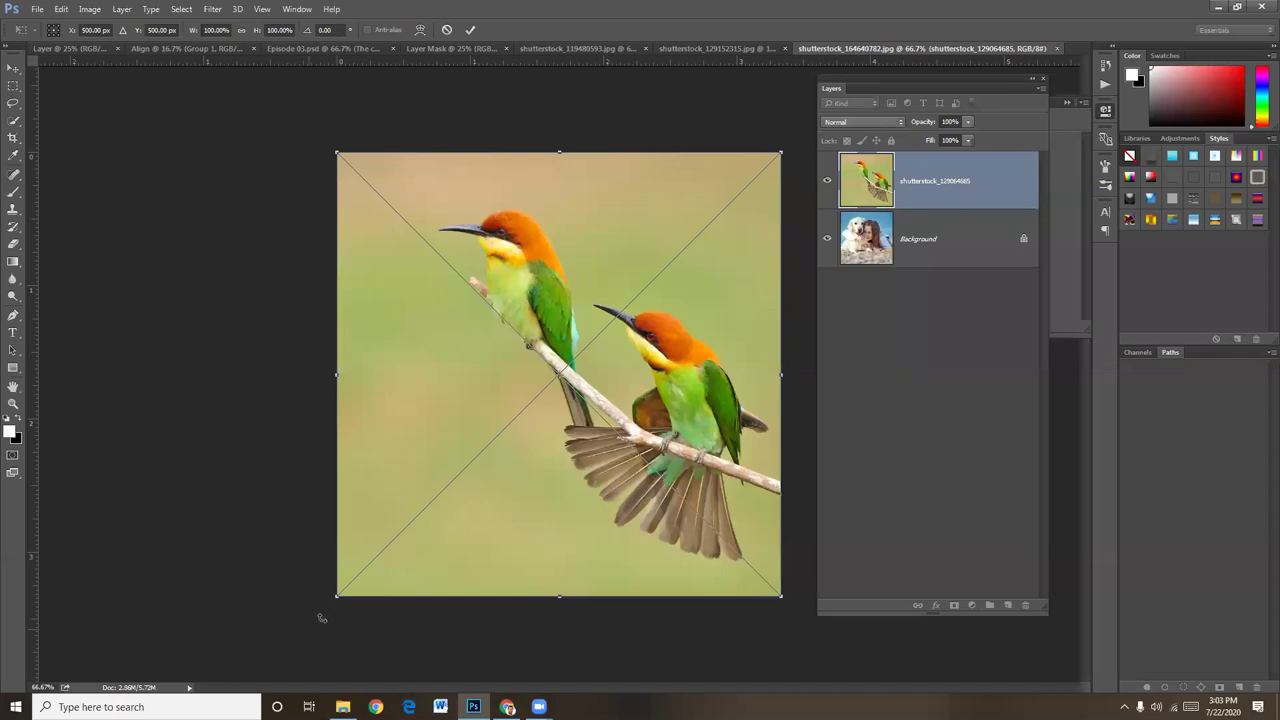
drag(338, 593, 598, 262)
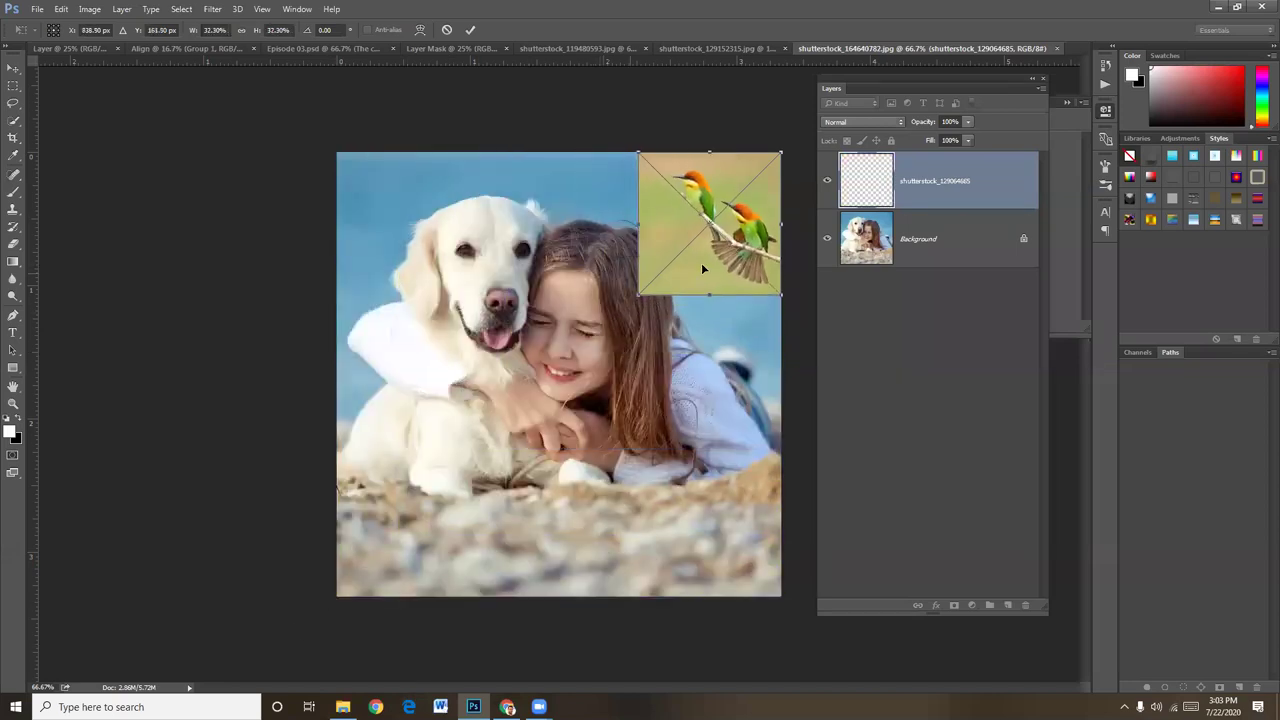
drag(701, 264, 701, 280)
key(shift+Down)
key(shift+Down)
key(shift+Down)
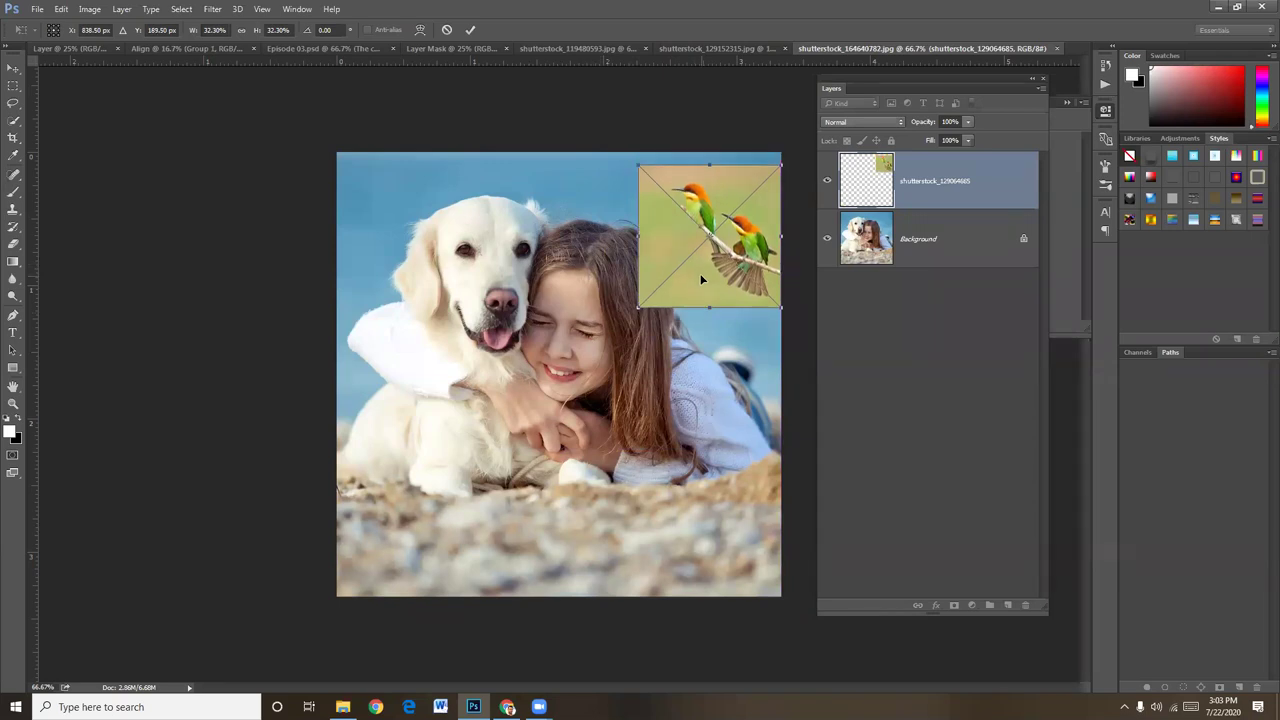
key(b)
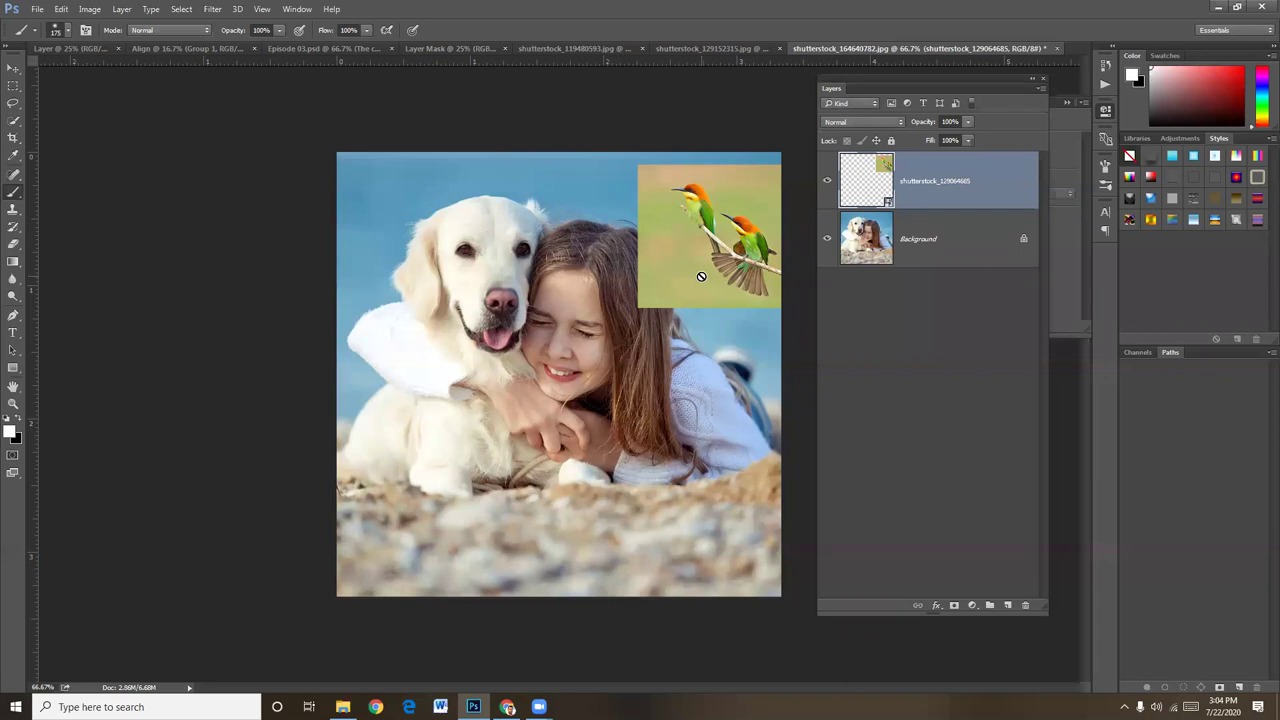
- Decline rasterizing the bird layer and move it up to the top edge
click(687, 244)
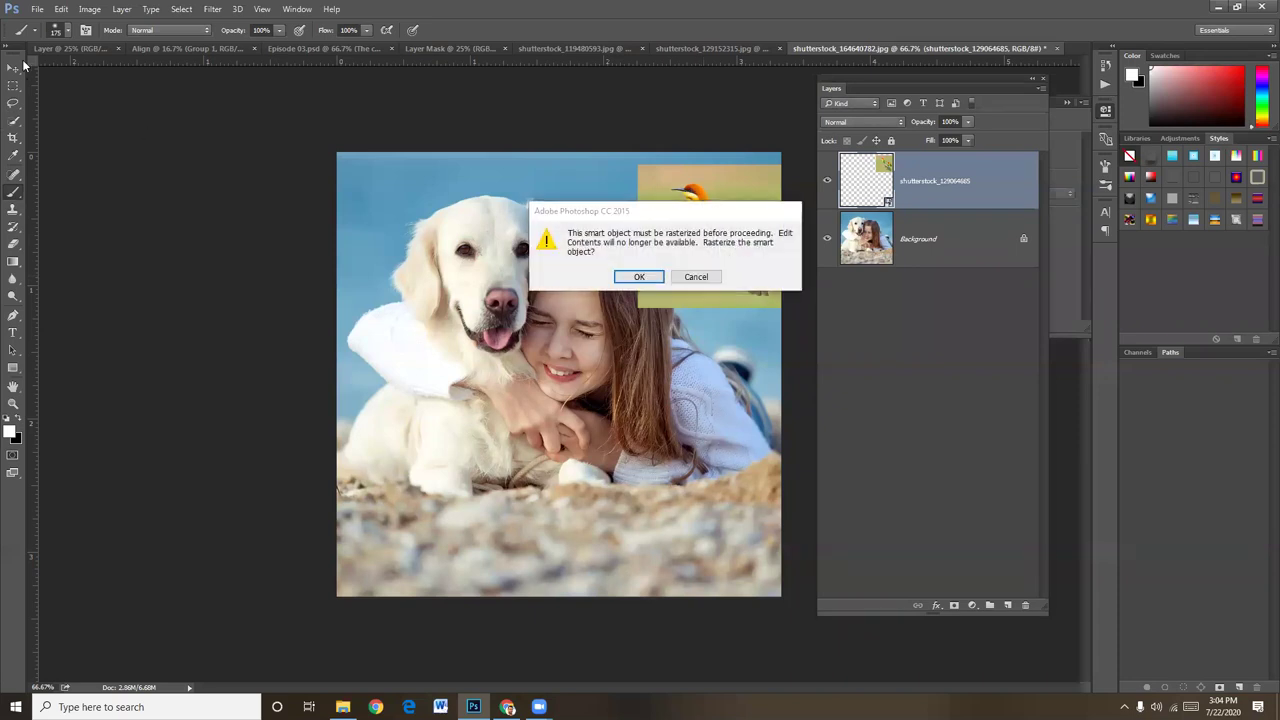
click(696, 276)
click(13, 68)
drag(678, 256, 679, 249)
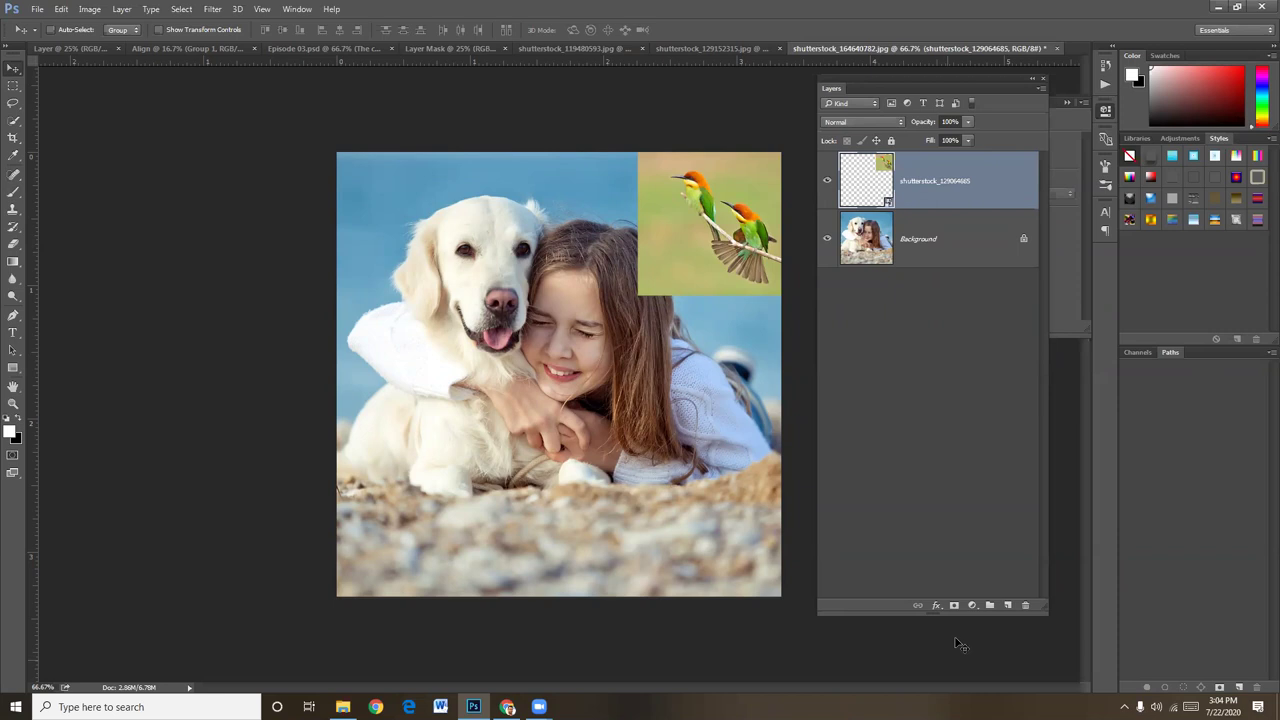
- Add a layer mask to the bird layer and brush away its left and bottom edges
click(954, 605)
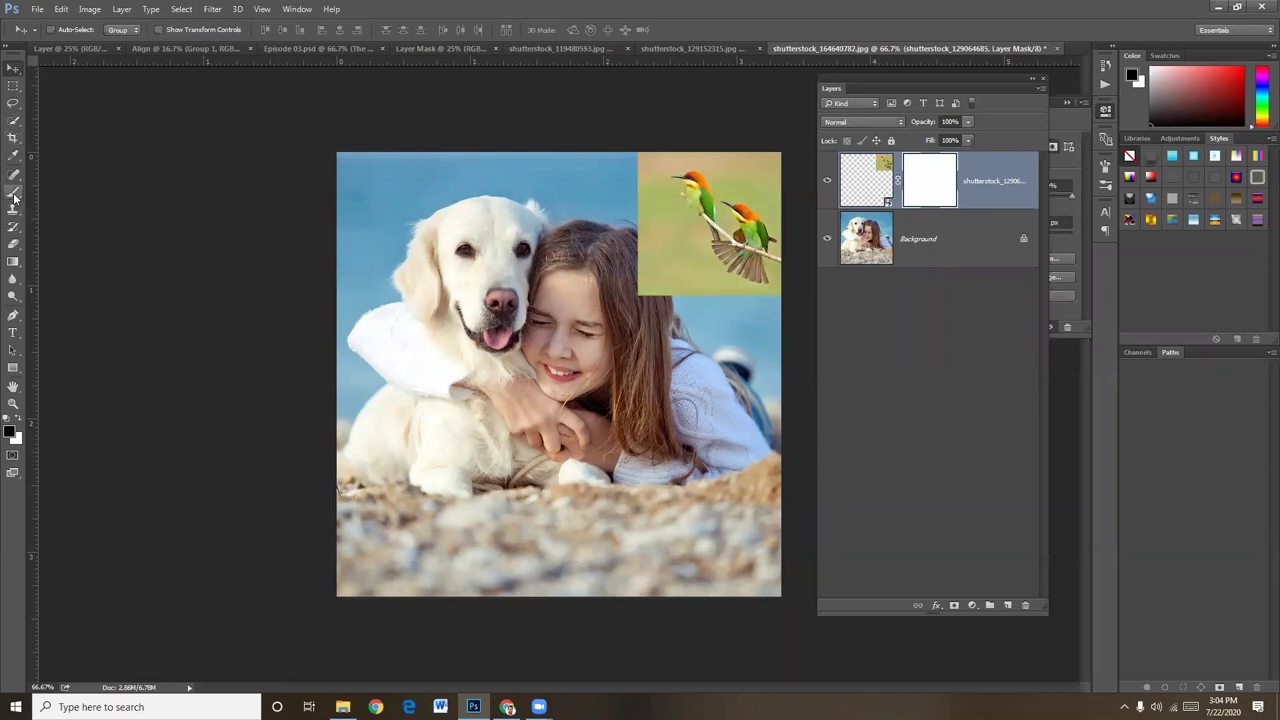
click(13, 191)
mouse_move(583, 262)
mouse_down()
mouse_move(640, 270)
mouse_move(686, 257)
mouse_move(650, 230)
mouse_move(629, 181)
mouse_move(651, 134)
mouse_move(743, 129)
mouse_move(757, 171)
mouse_move(795, 184)
mouse_move(745, 130)
mouse_move(740, 165)
mouse_move(785, 160)
mouse_move(772, 177)
mouse_up()
key(ctrl+plus)
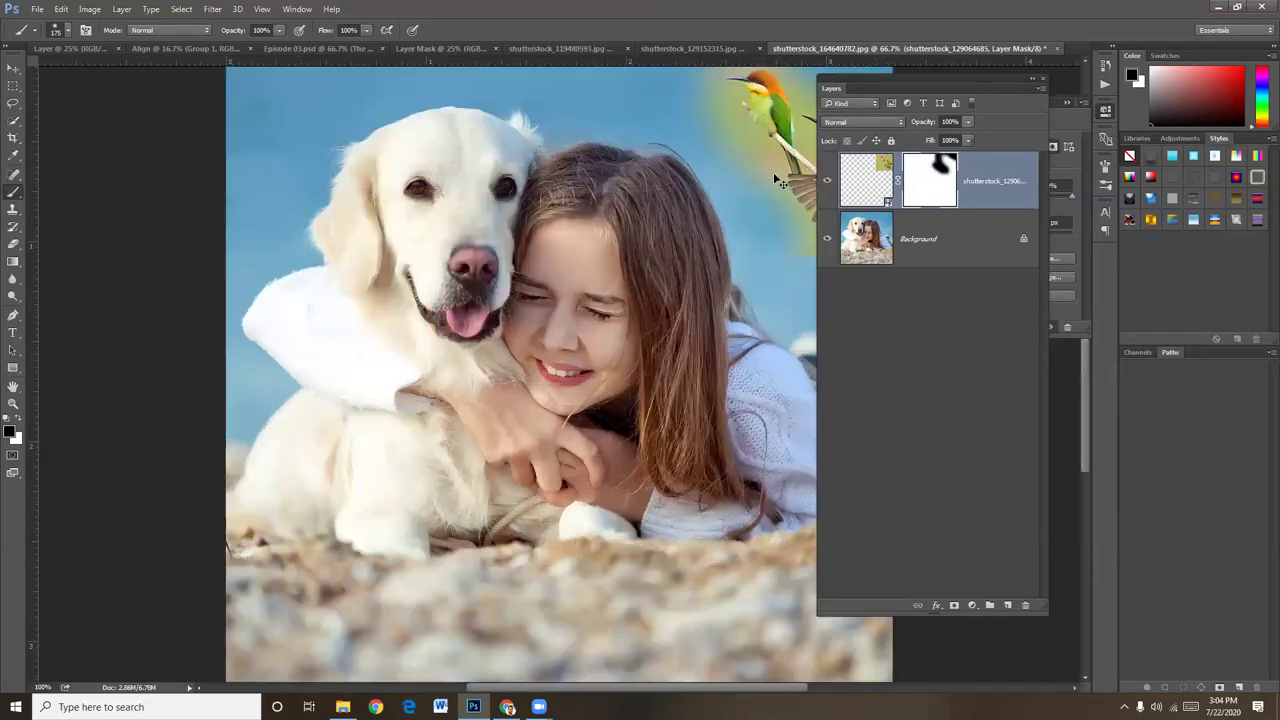
drag(675, 249, 477, 409)
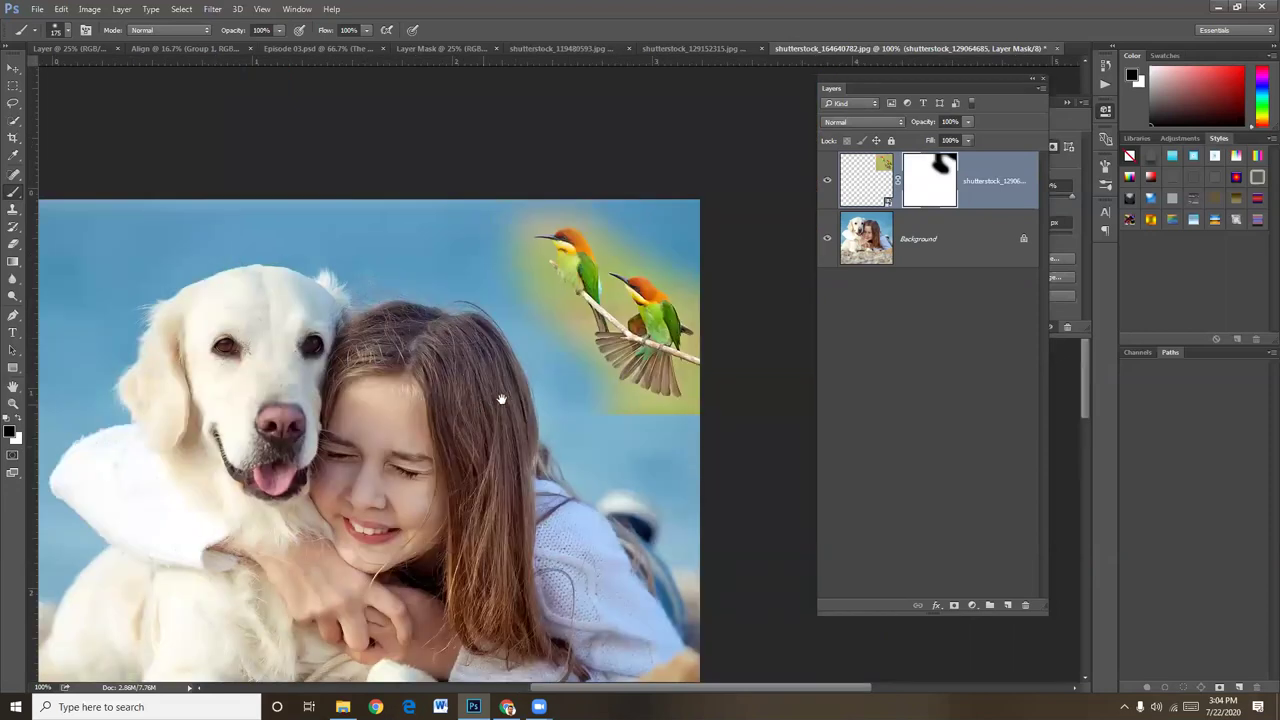
- With a size 45 brush at 62% opacity, paint out the yellow halo around the birds
key(bracketleft)
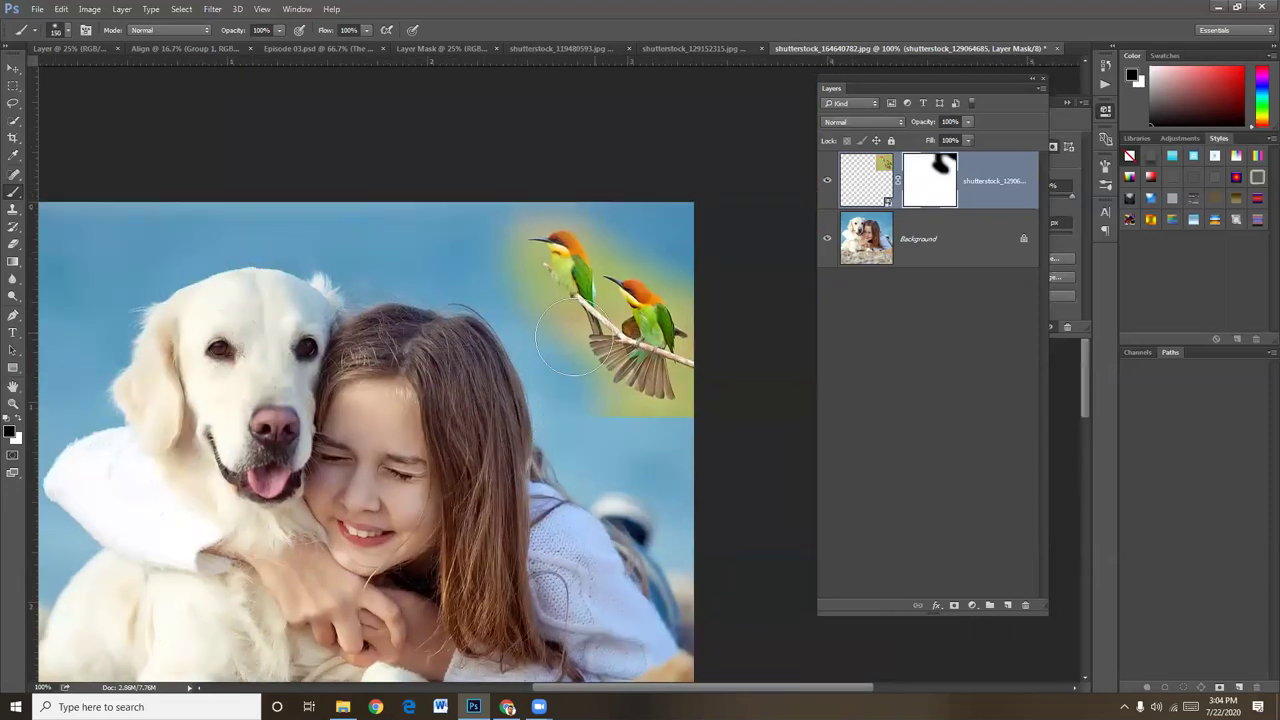
key(bracketleft)
key(bracketleft)
key(bracketleft)
drag(235, 30, 222, 30)
drag(568, 330, 528, 308)
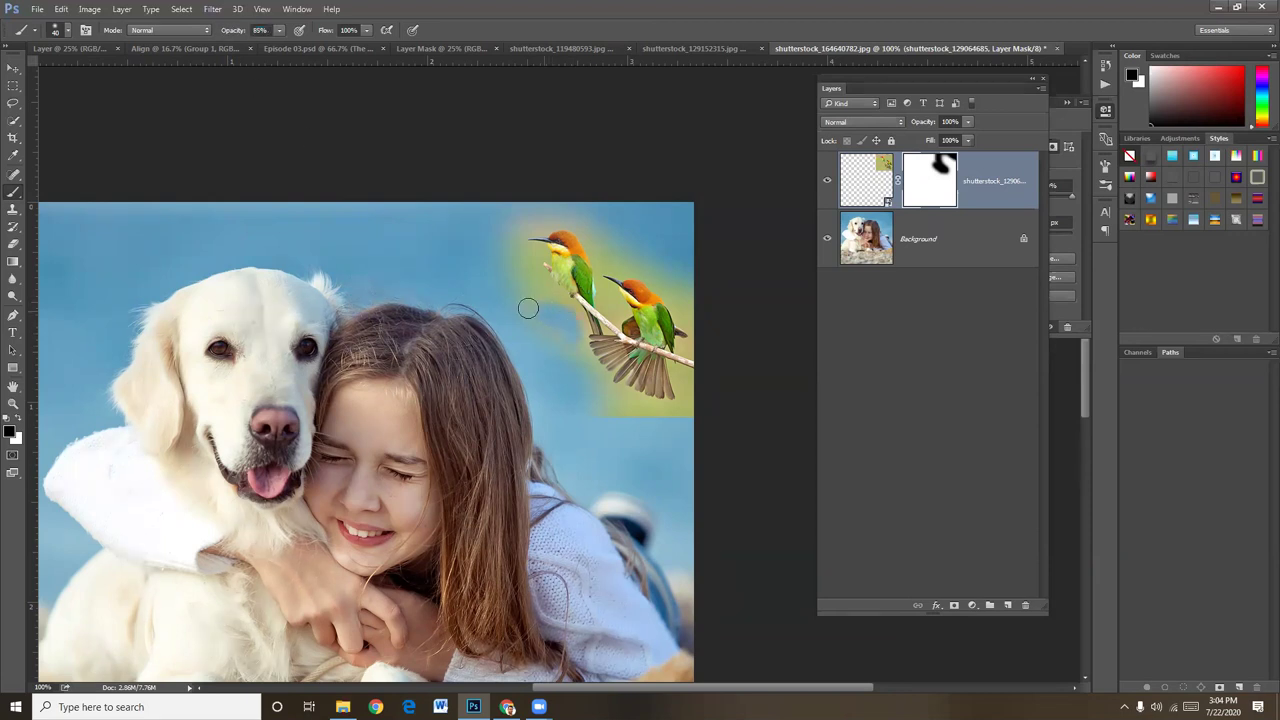
drag(238, 31, 222, 31)
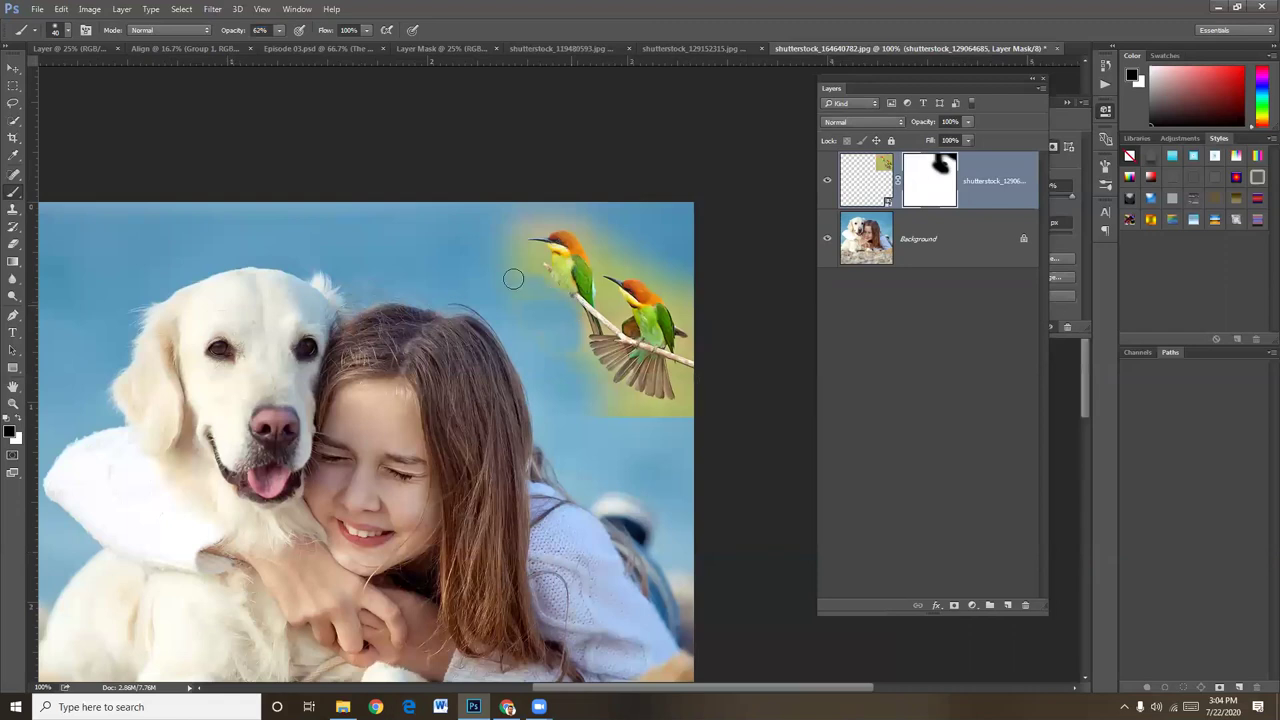
drag(580, 361, 663, 423)
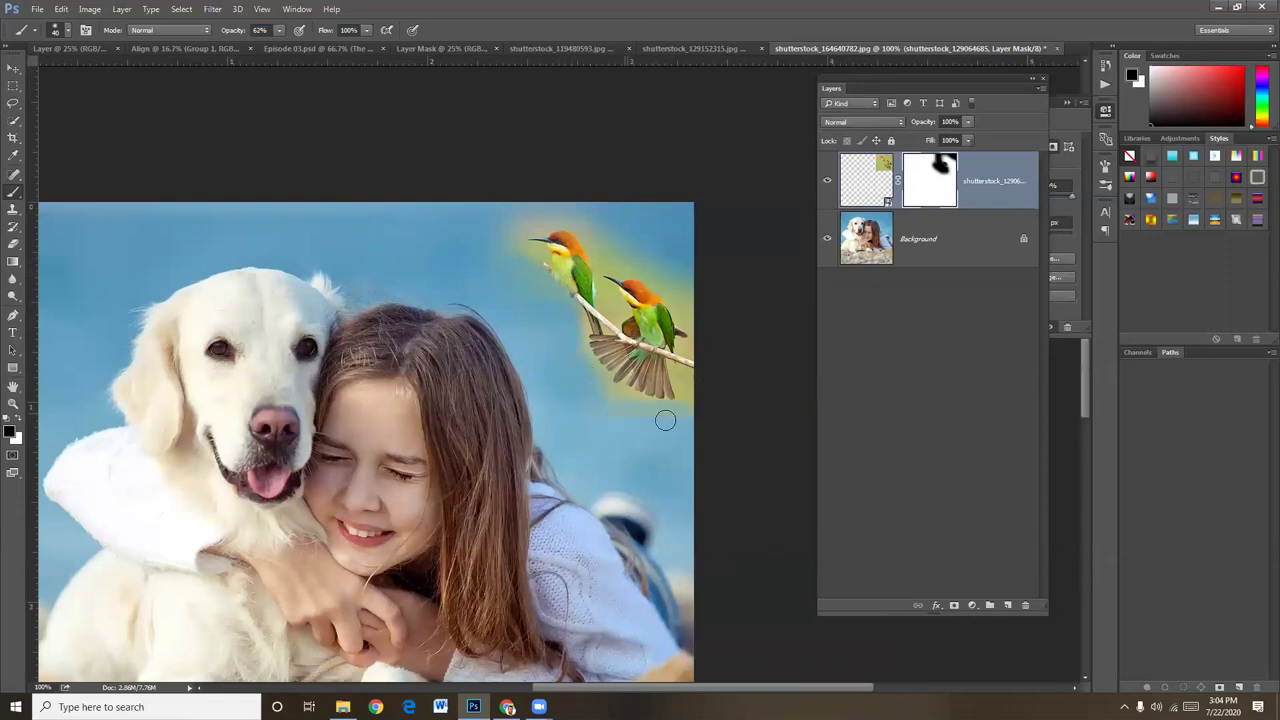
drag(571, 371, 591, 374)
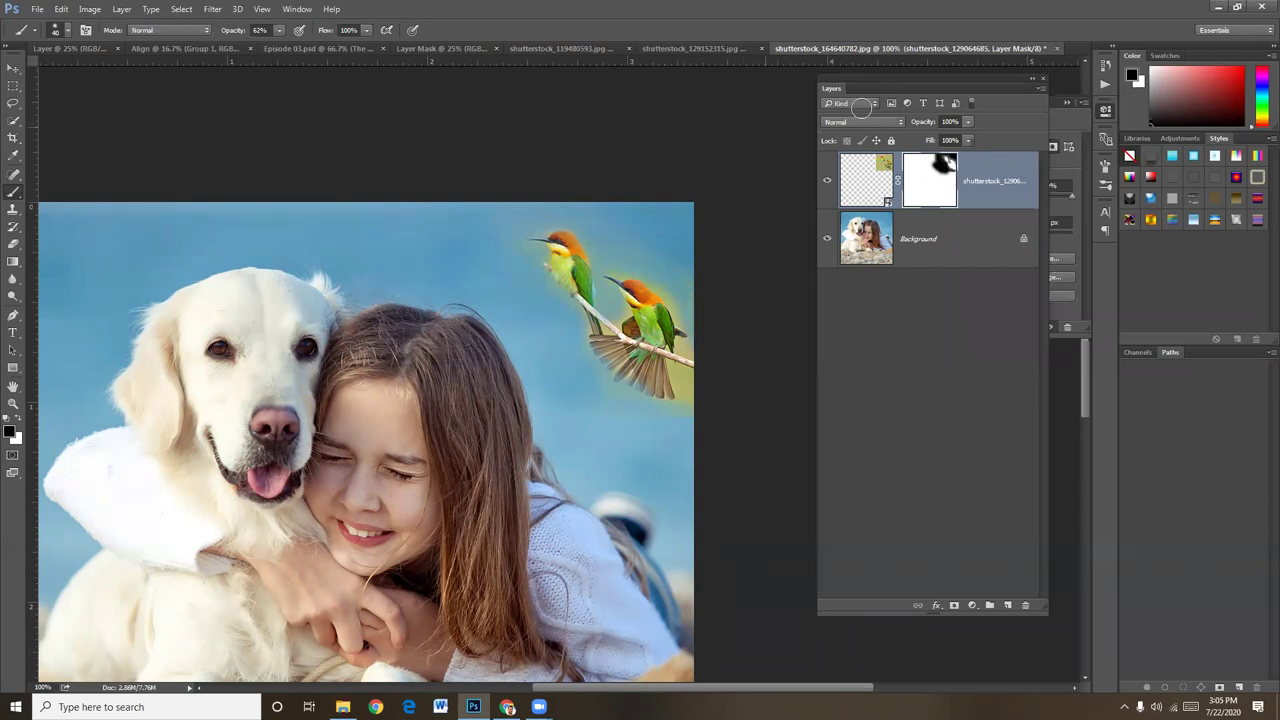
- In the shutterstock_119480593 document, mask out the branch end and lower tail with a larger brush
click(707, 47)
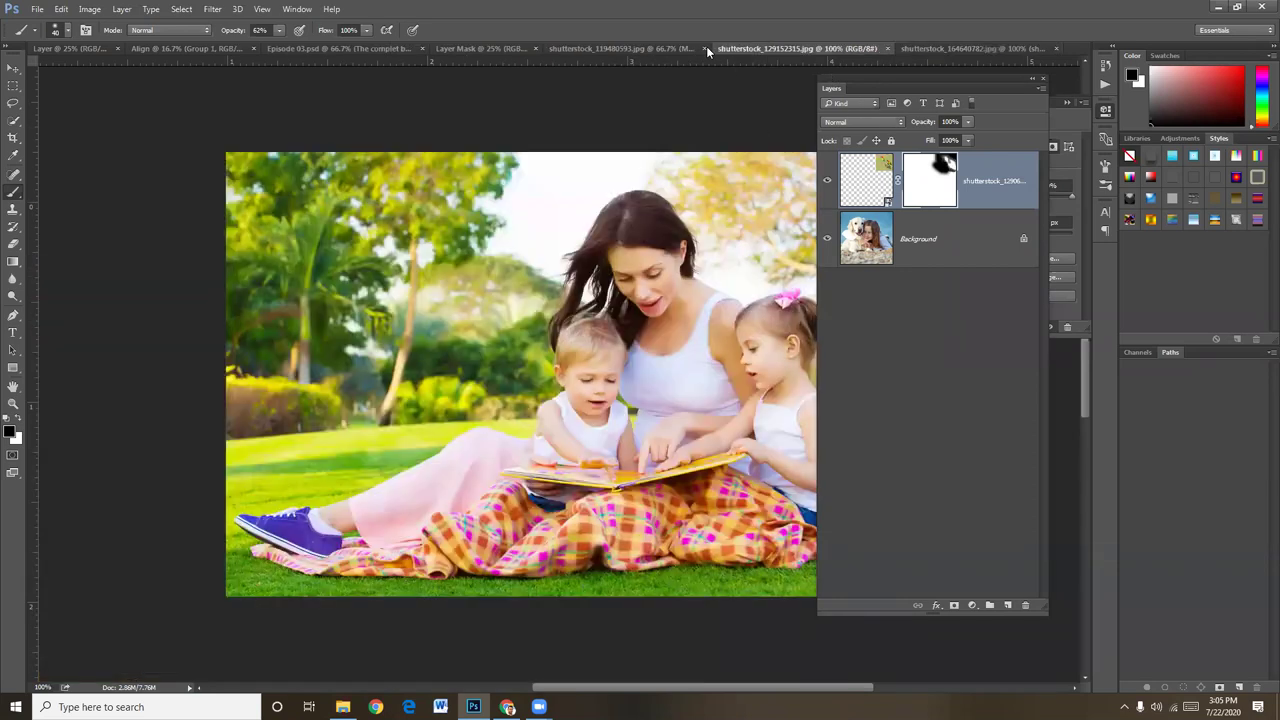
click(584, 46)
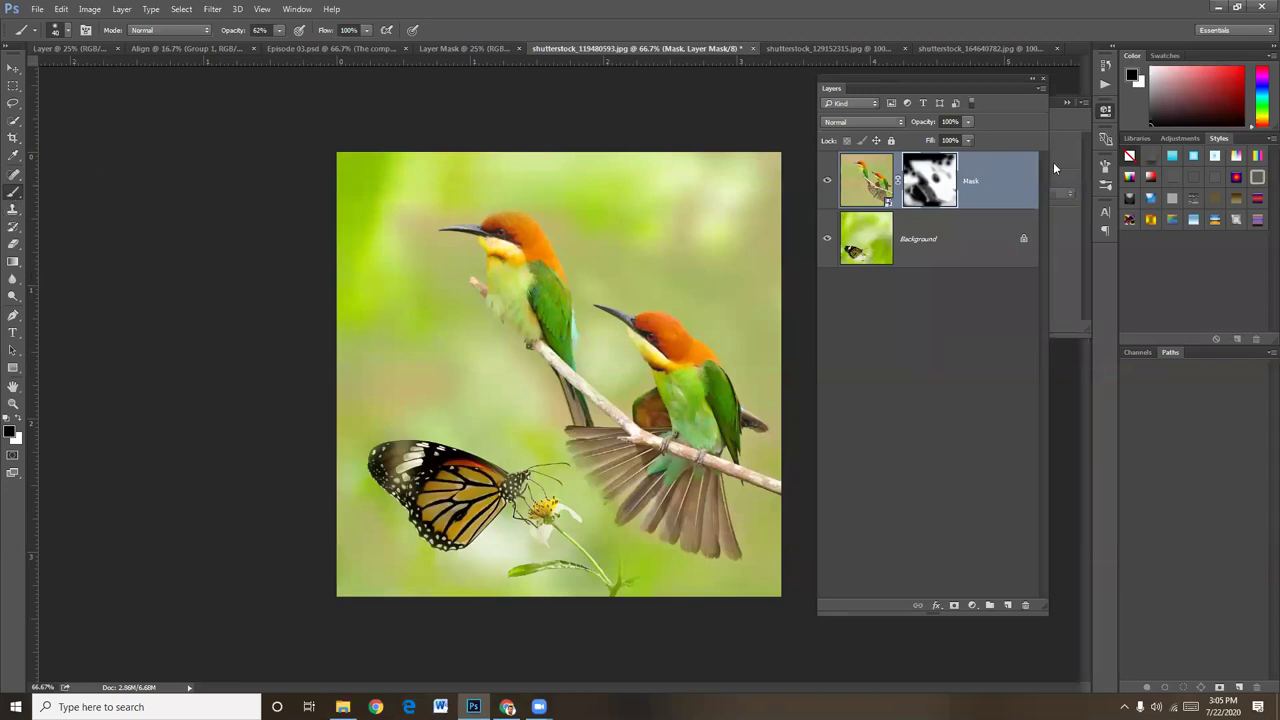
key(bracketright)
key(bracketright)
key(bracketright)
key(bracketright)
key(bracketright)
key(bracketright)
key(bracketright)
key(bracketright)
key(bracketright)
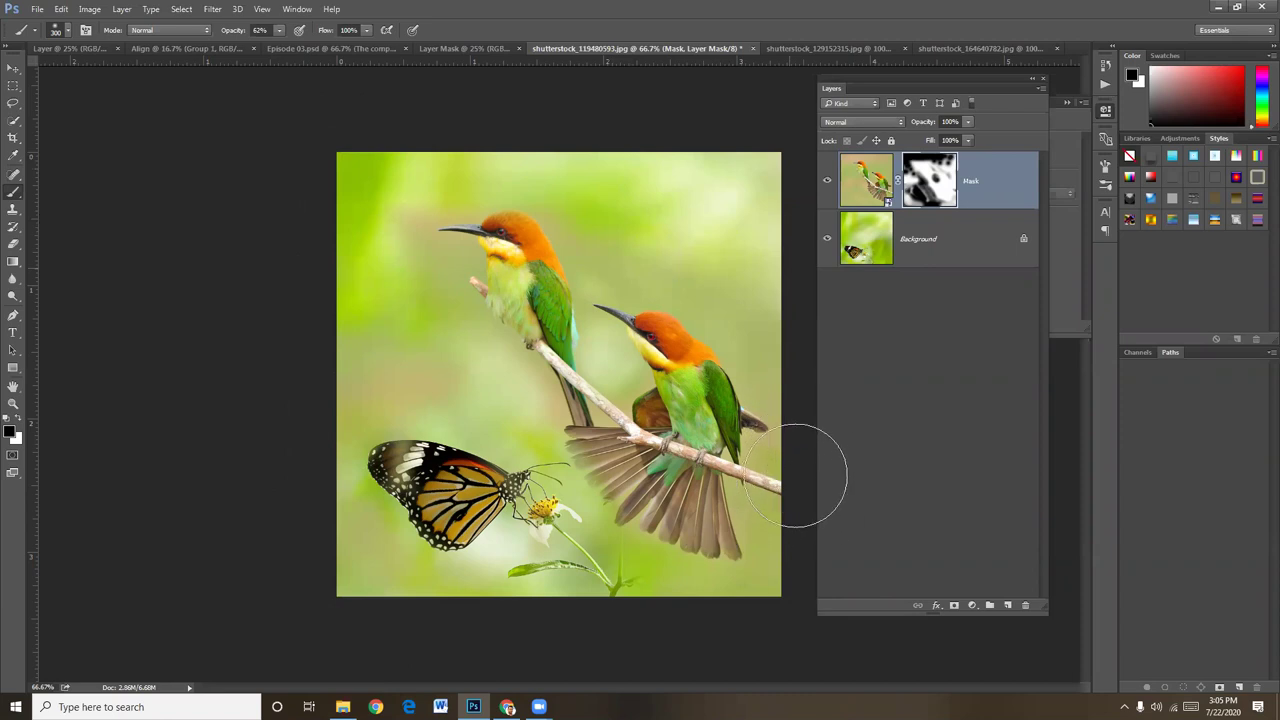
drag(808, 557, 679, 614)
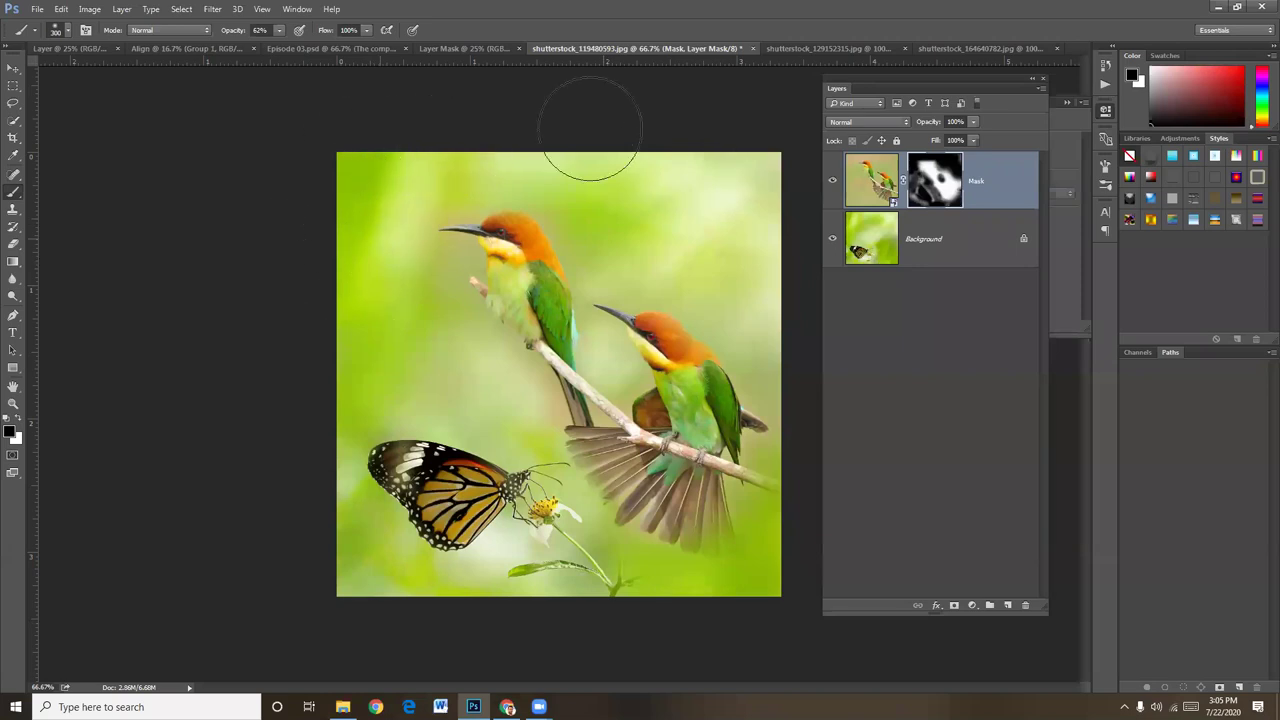
key(bracketleft)
key(bracketleft)
key(bracketleft)
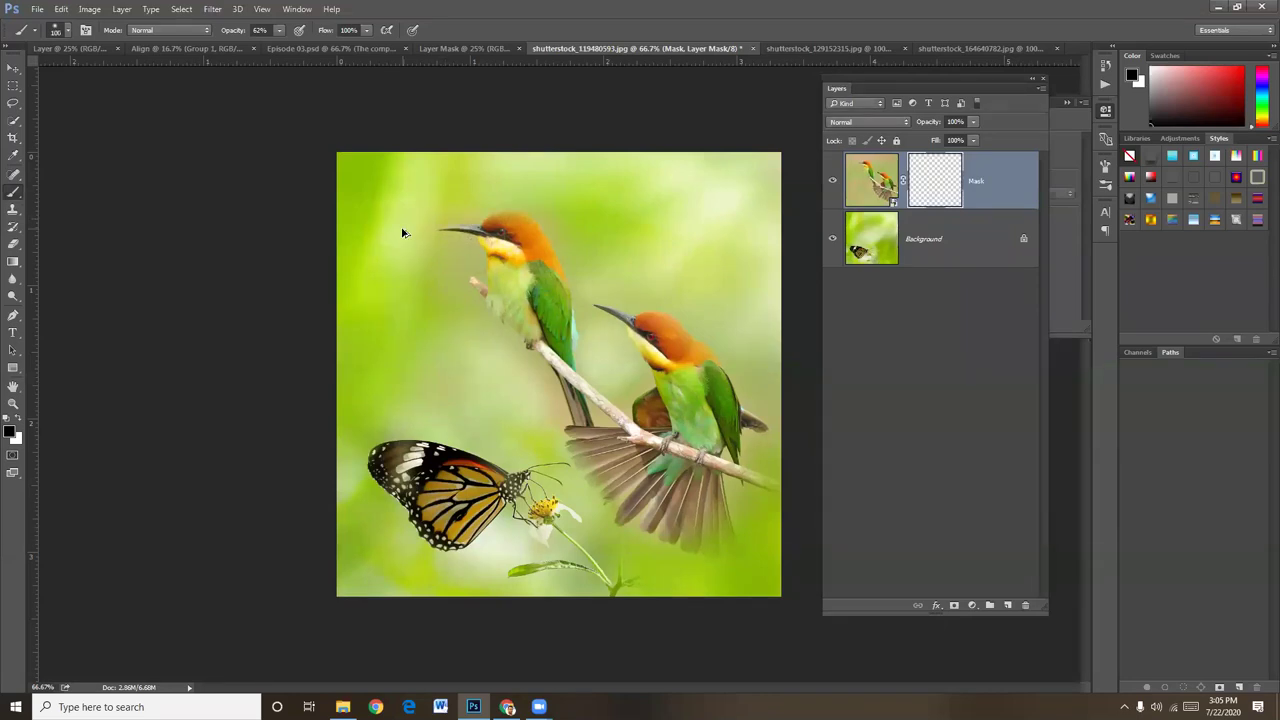
key(ctrl+minus)
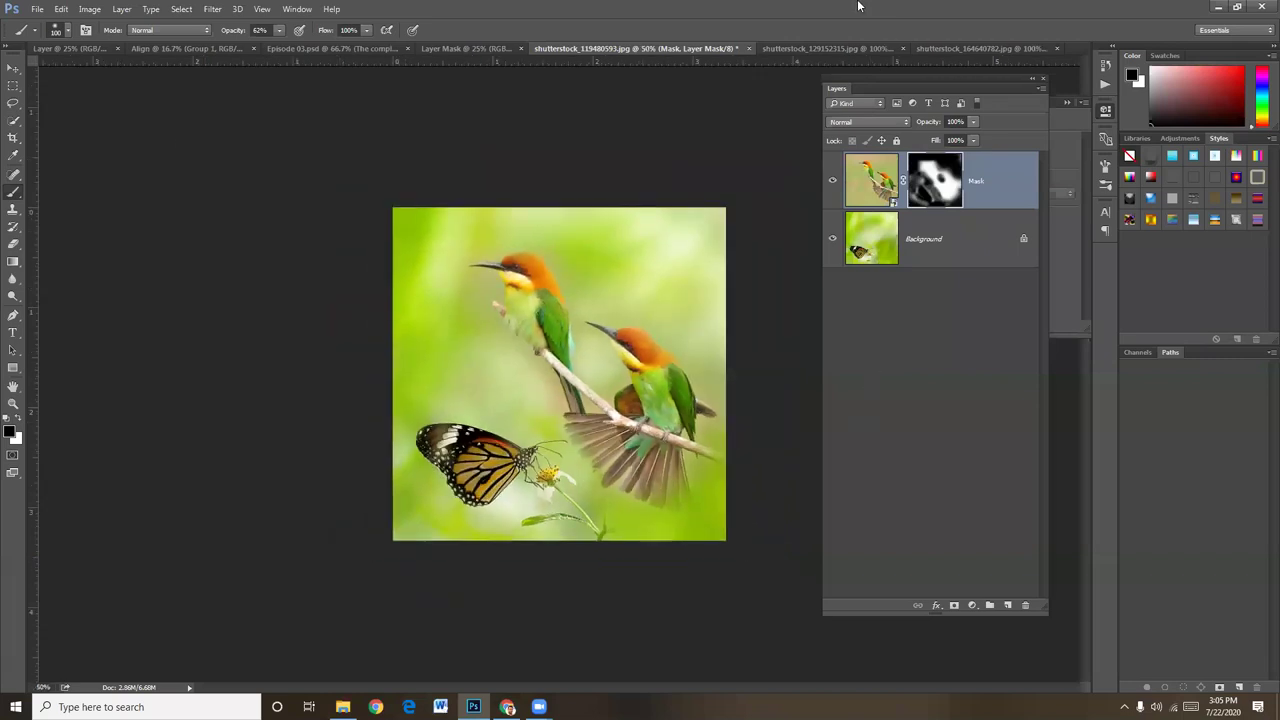
- Export the image as a JPEG to the Desktop via Save for Web (Legacy)
click(33, 9)
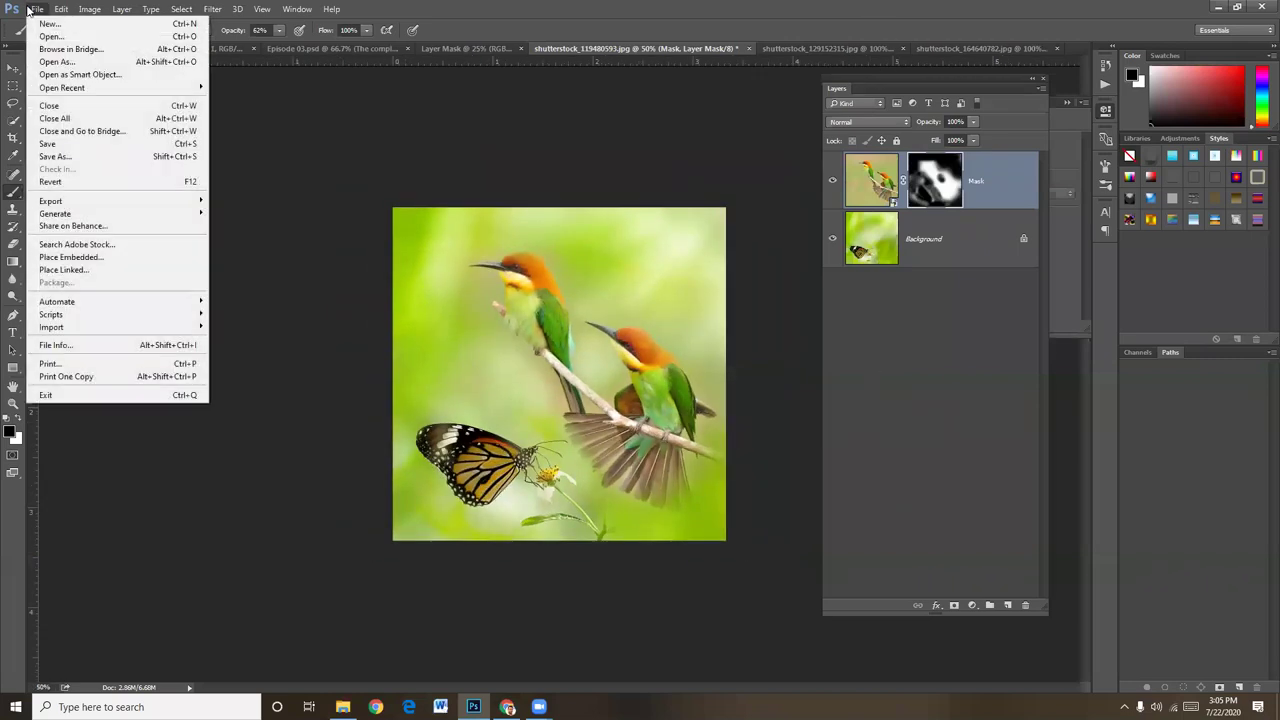
mouse_move(60, 201)
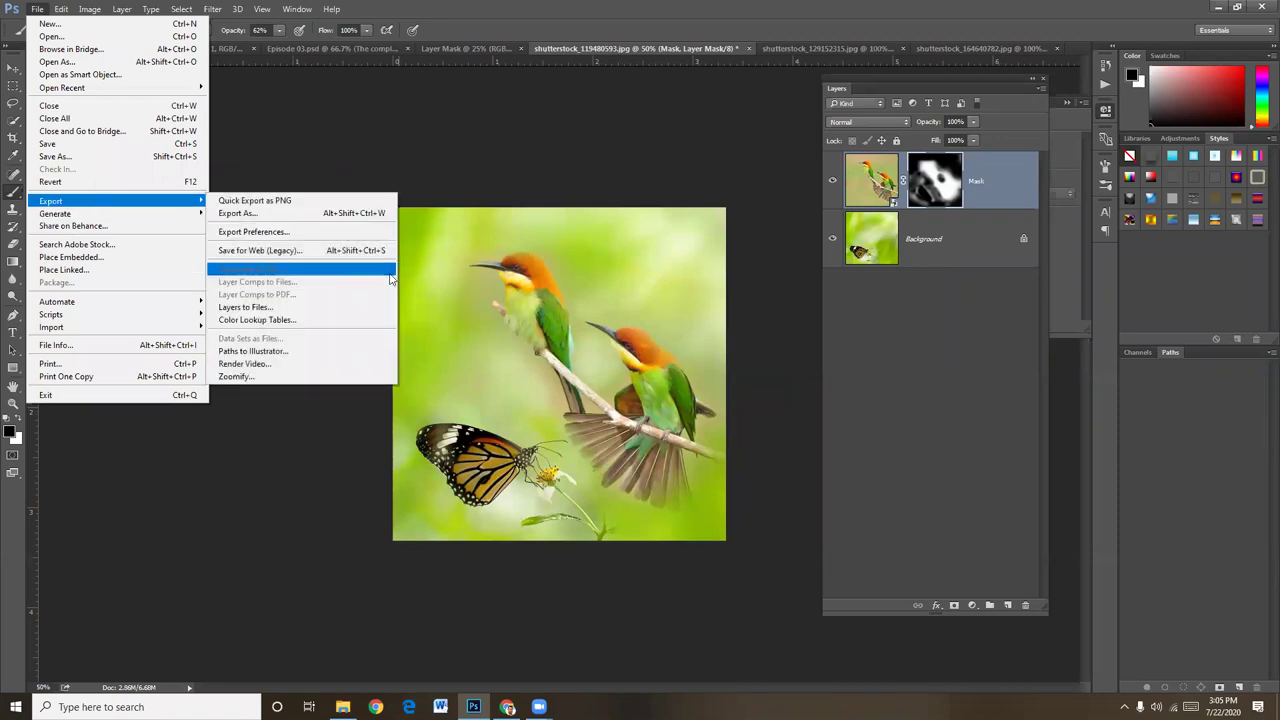
click(297, 256)
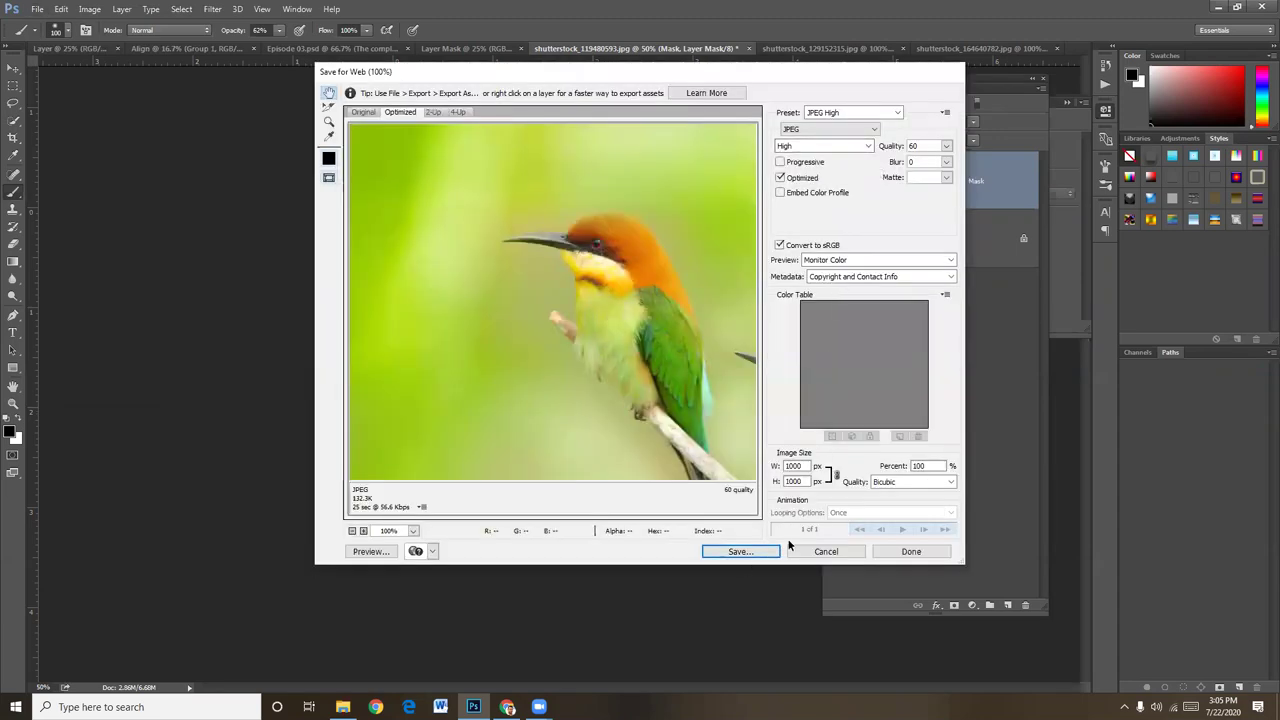
click(741, 551)
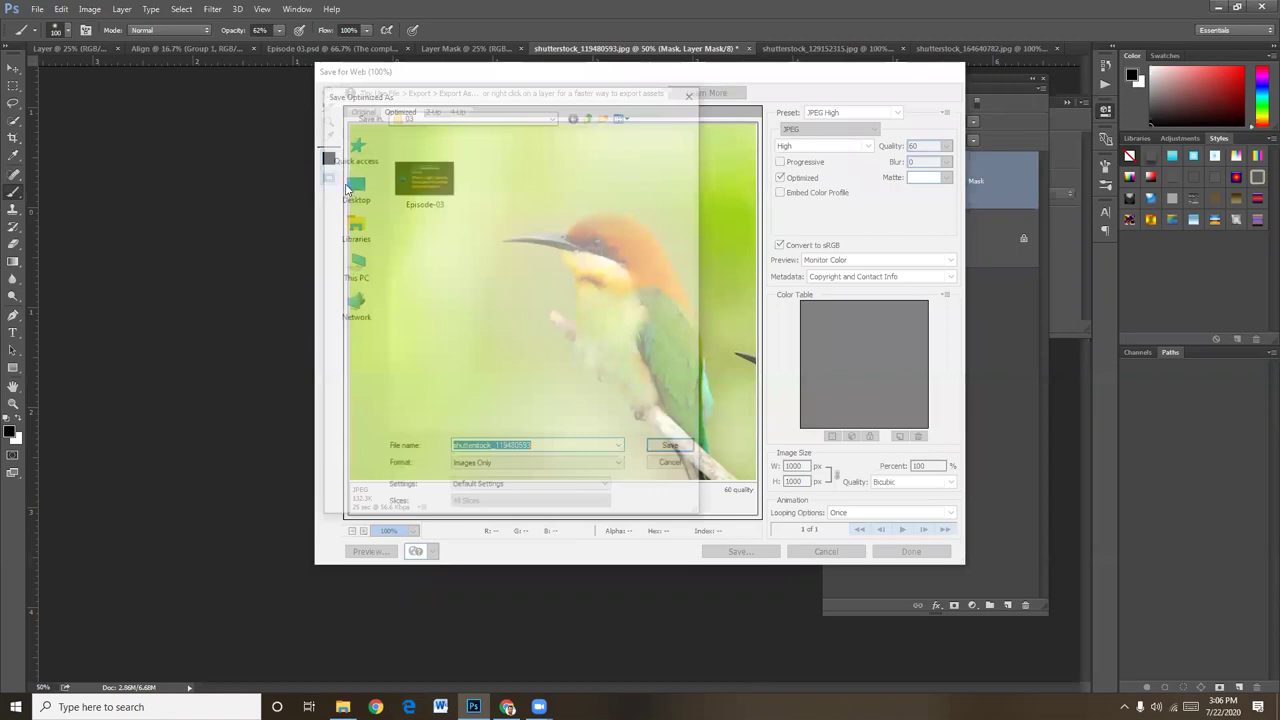
click(349, 188)
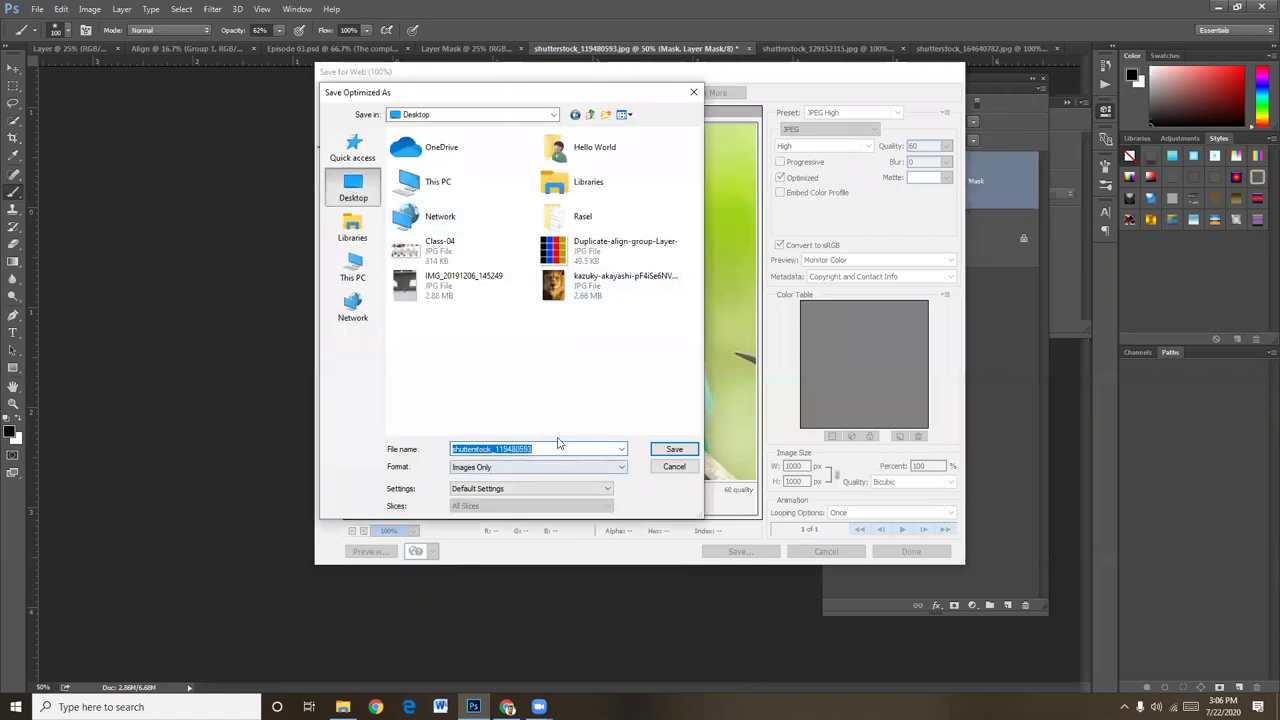
text(12)
key(Return)
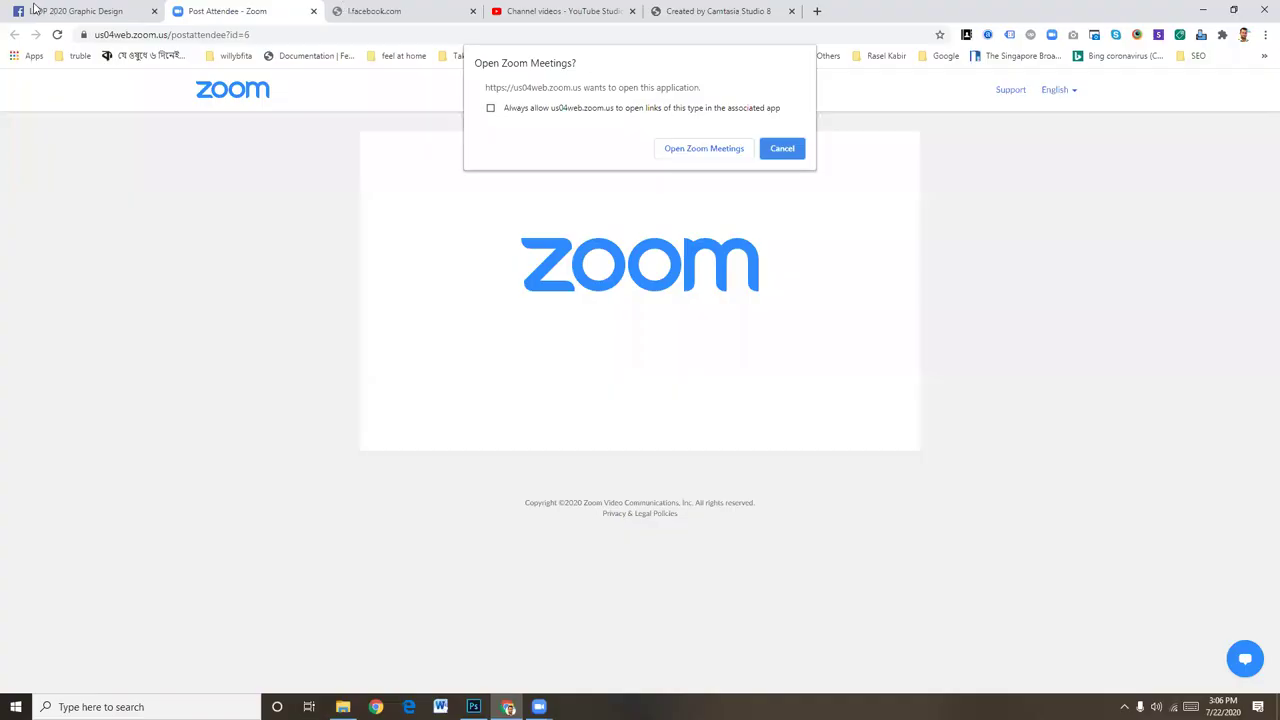
- Start a new post in the LEDP 2020 Graphic Design group with the text 'Layer Mask'
click(35, 10)
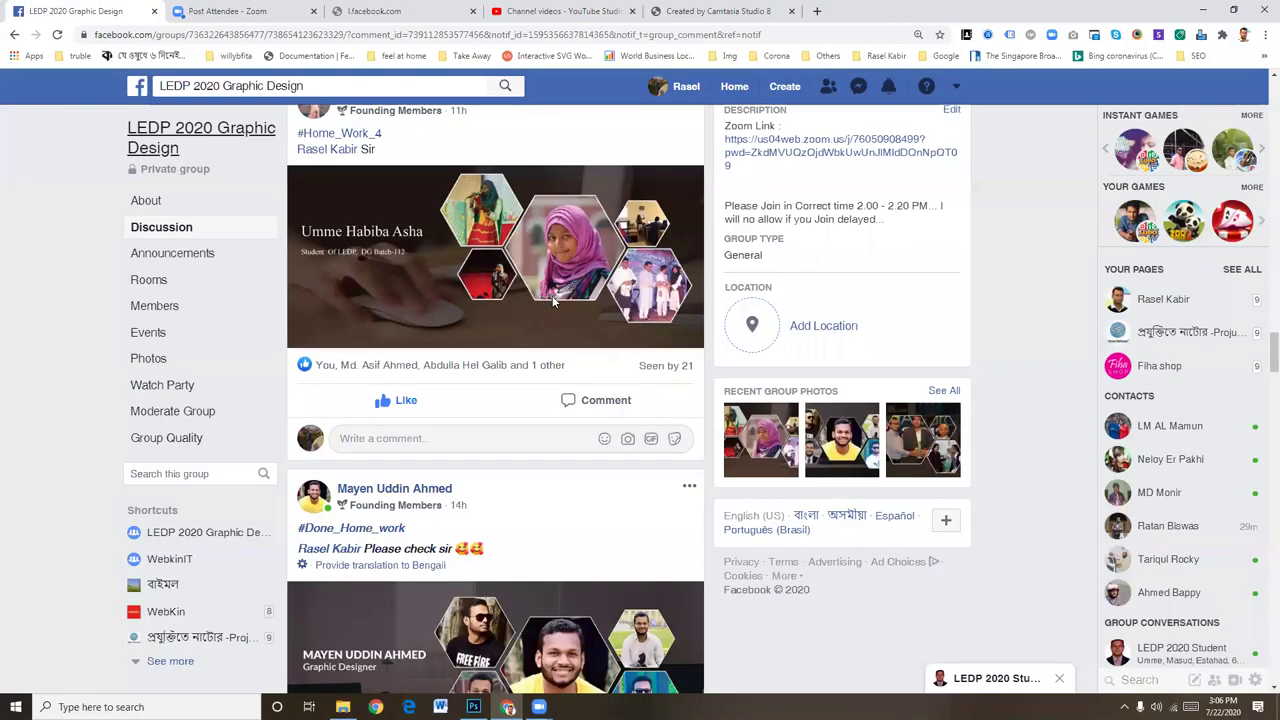
click(528, 501)
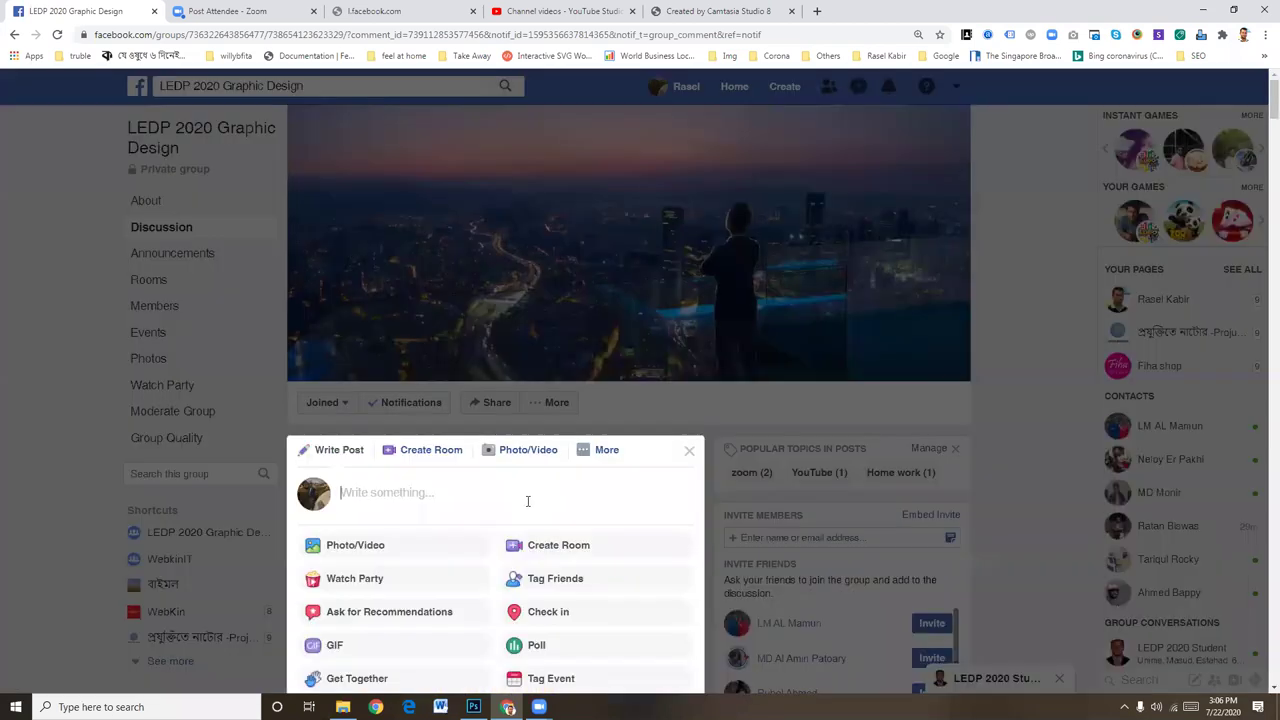
text(Layer Mask)
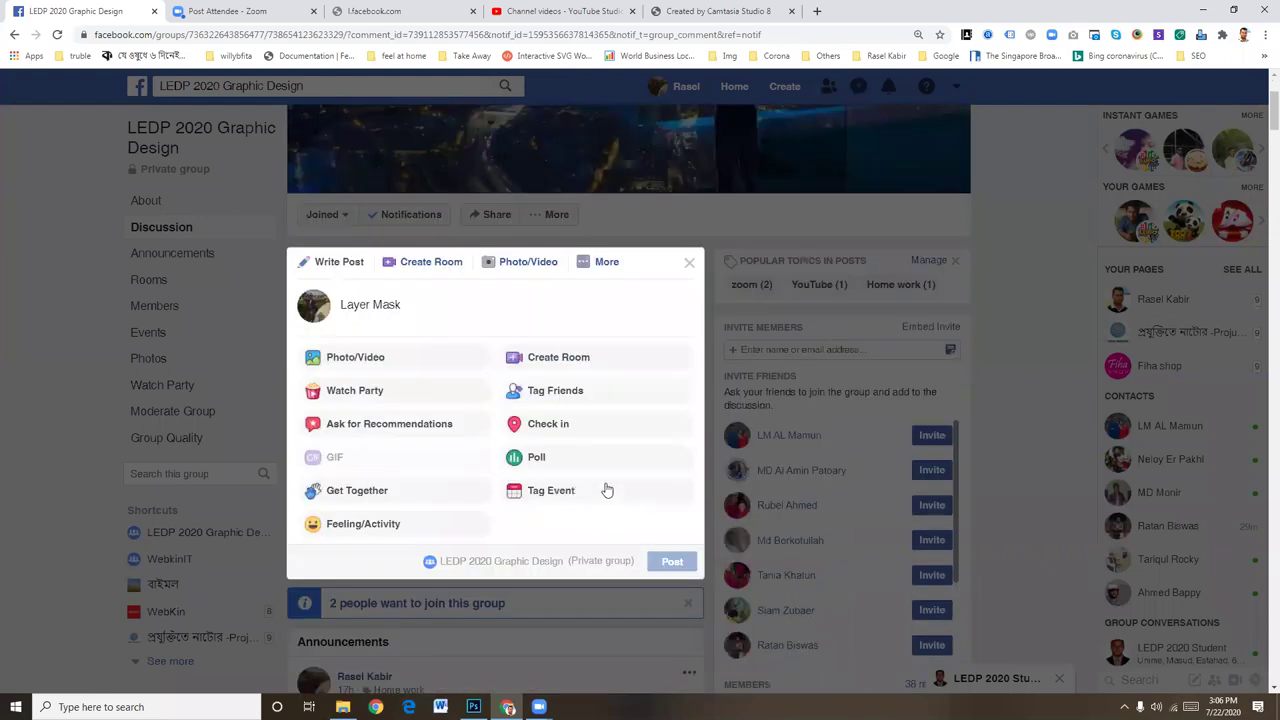
- Attach the exported image 121 from the Desktop to the post
click(514, 257)
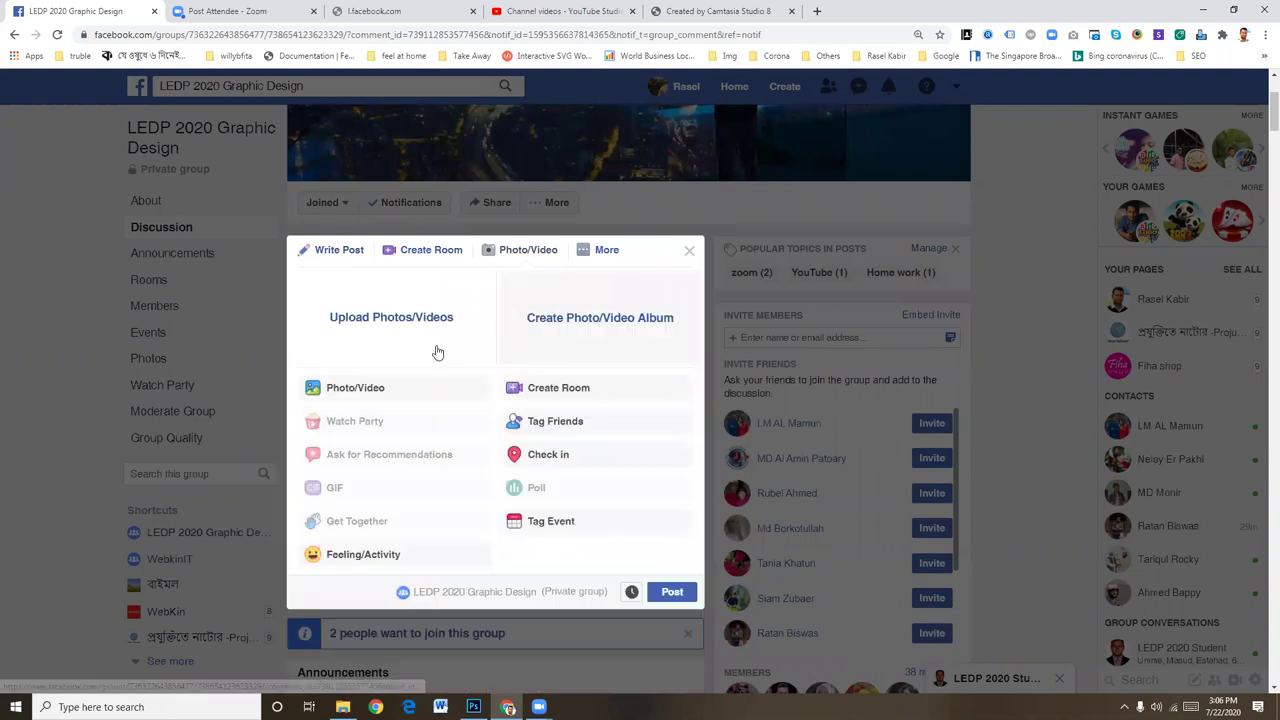
click(480, 318)
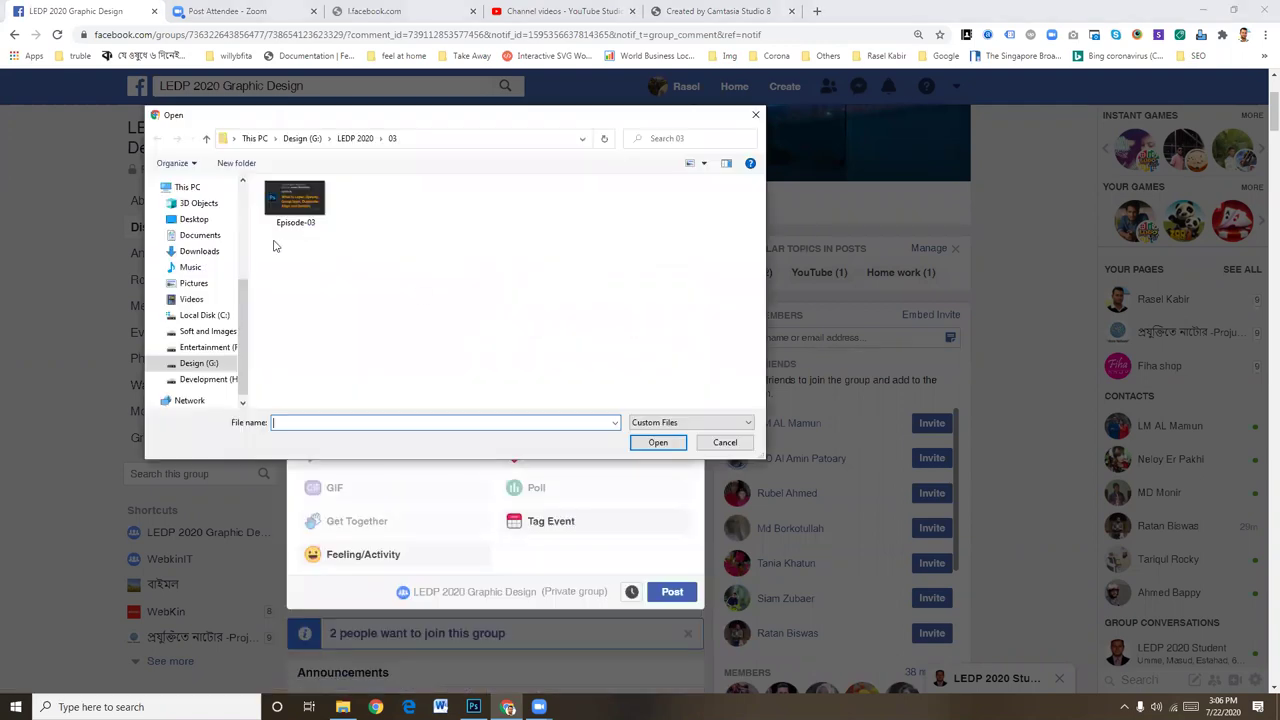
click(200, 220)
click(366, 215)
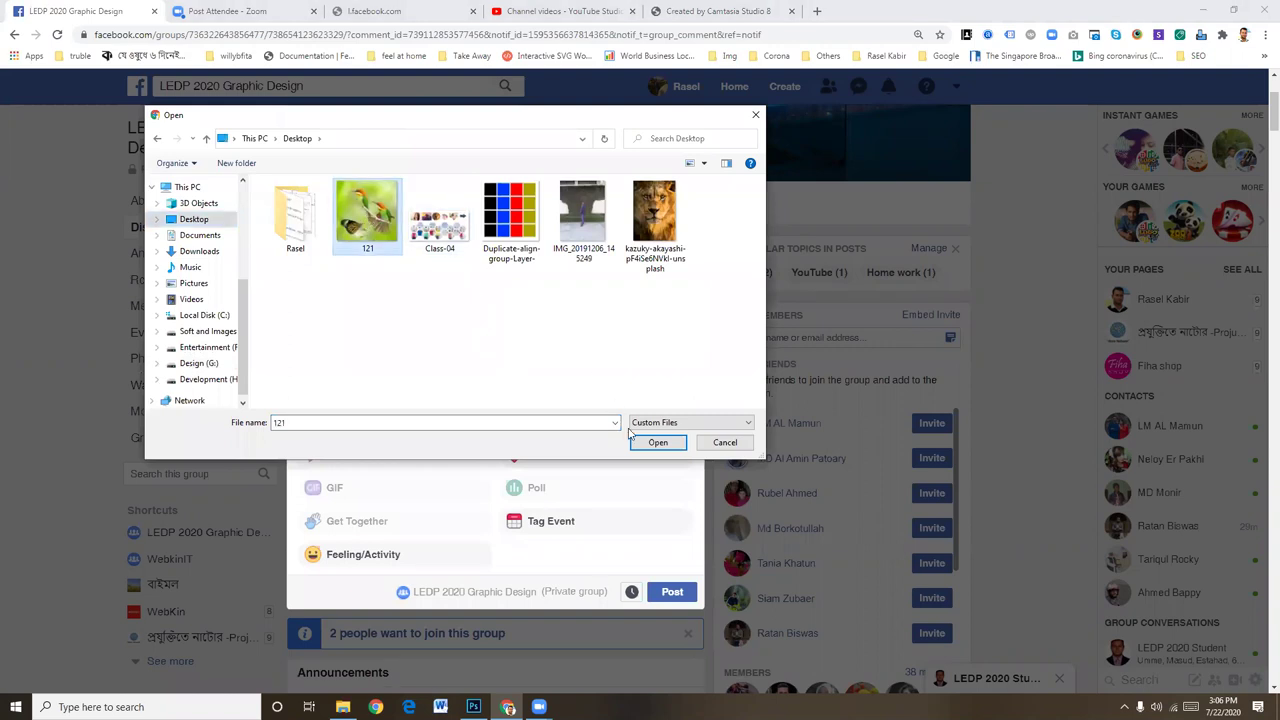
click(657, 442)
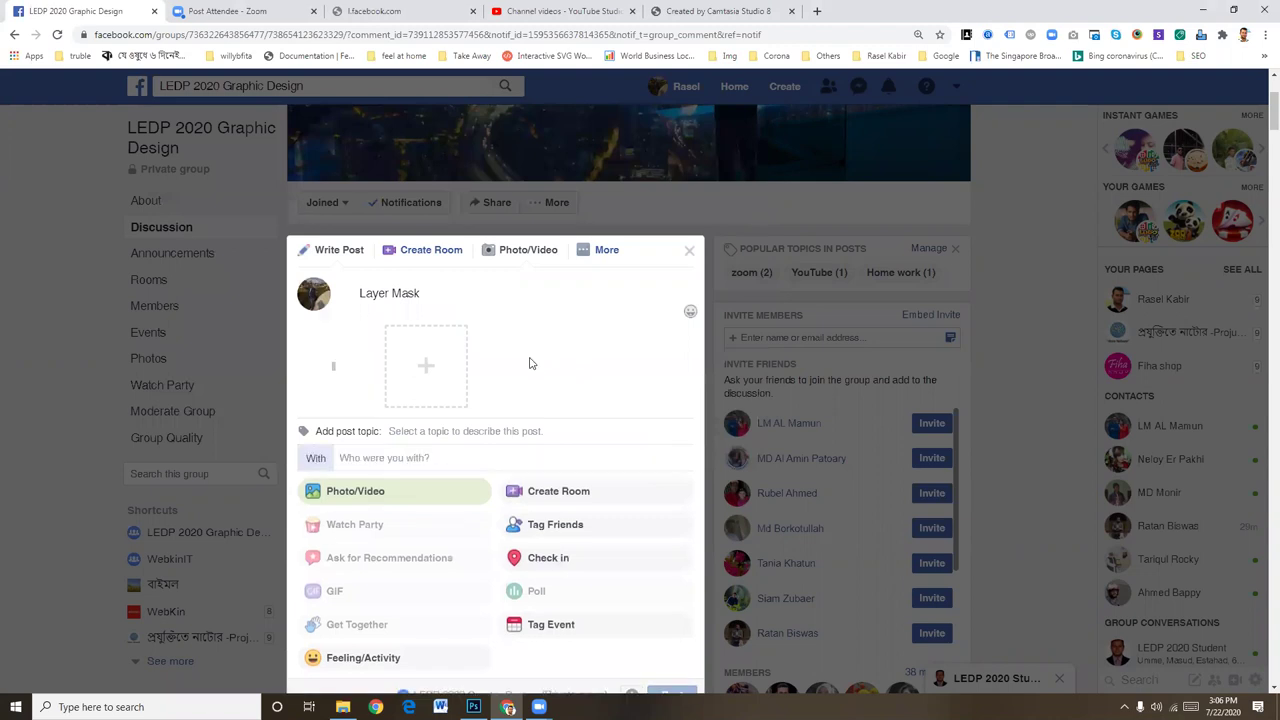
scroll(555, 390, down, 2)
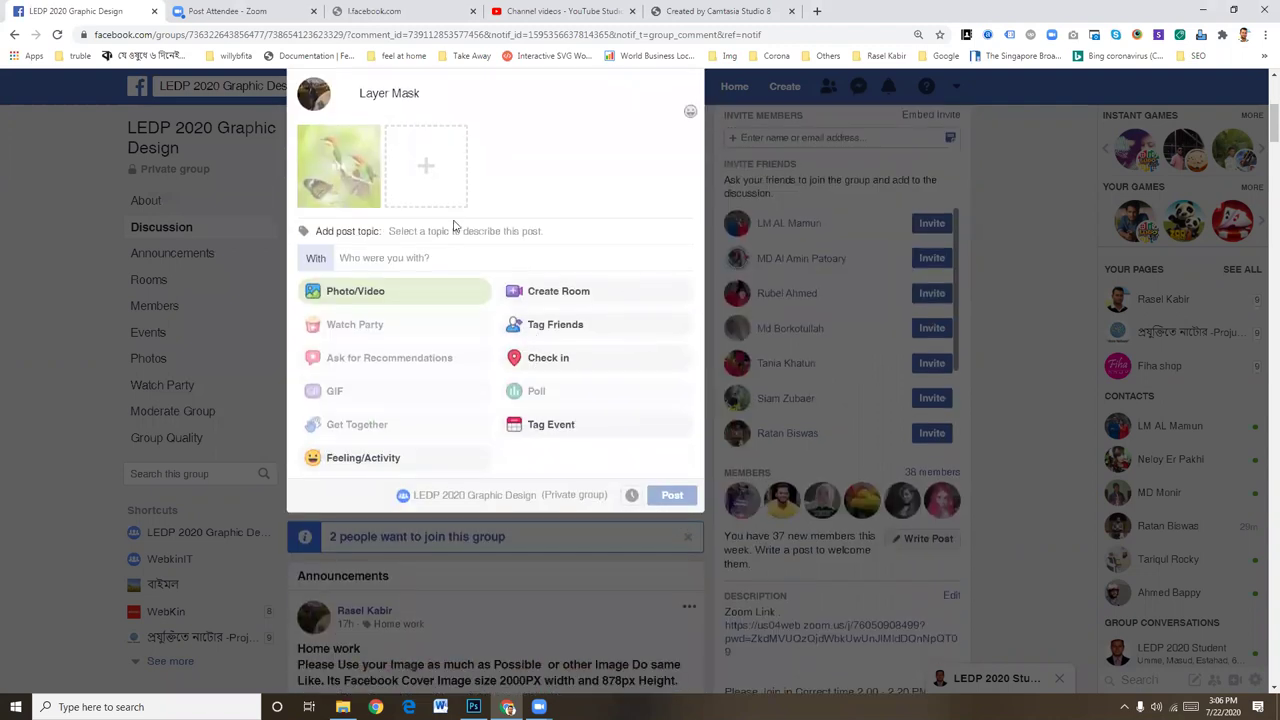
- Finish the post text as 'Layer Mask Task Day 05', dismiss topic suggestions, and publish it
scroll(455, 226, up, 1)
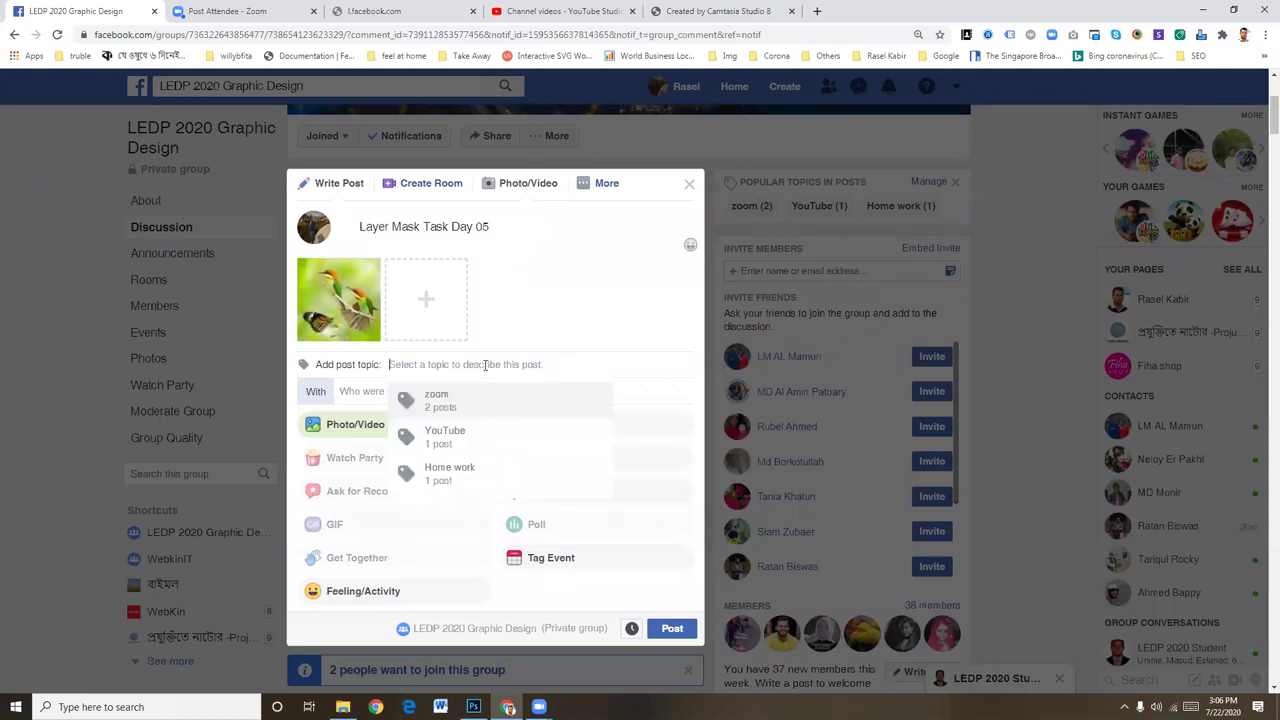
click(532, 332)
click(665, 628)
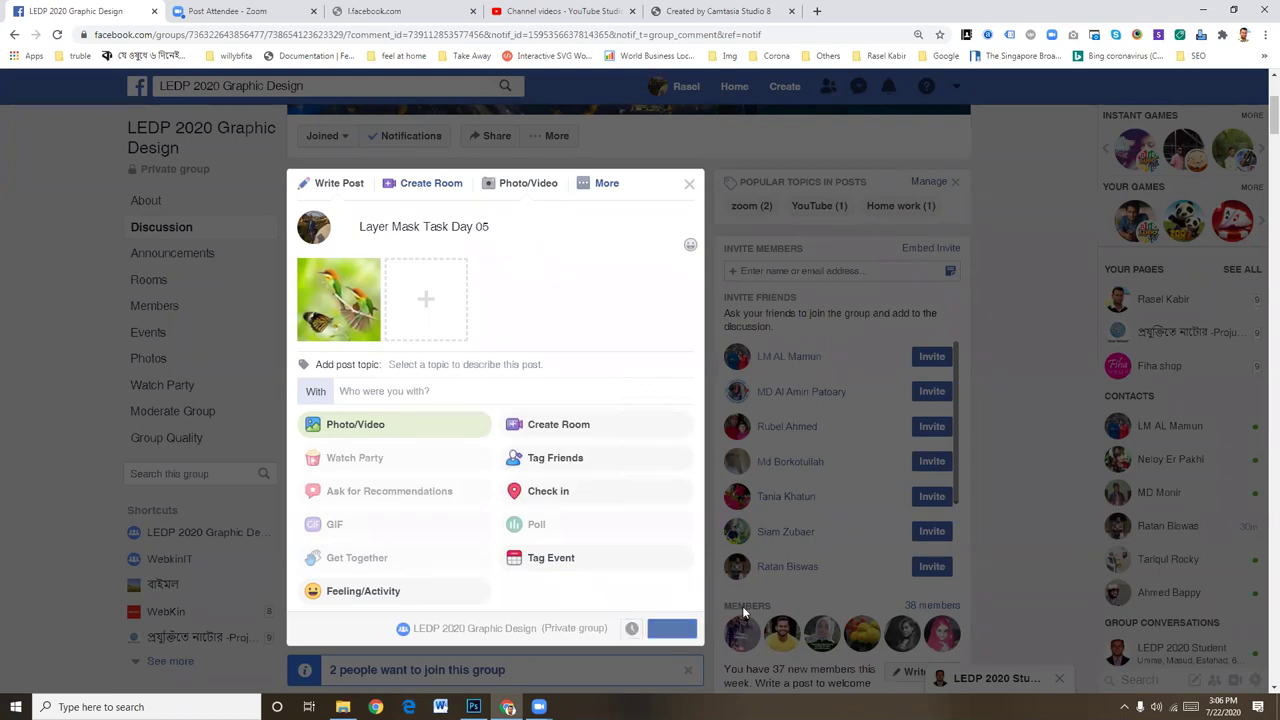